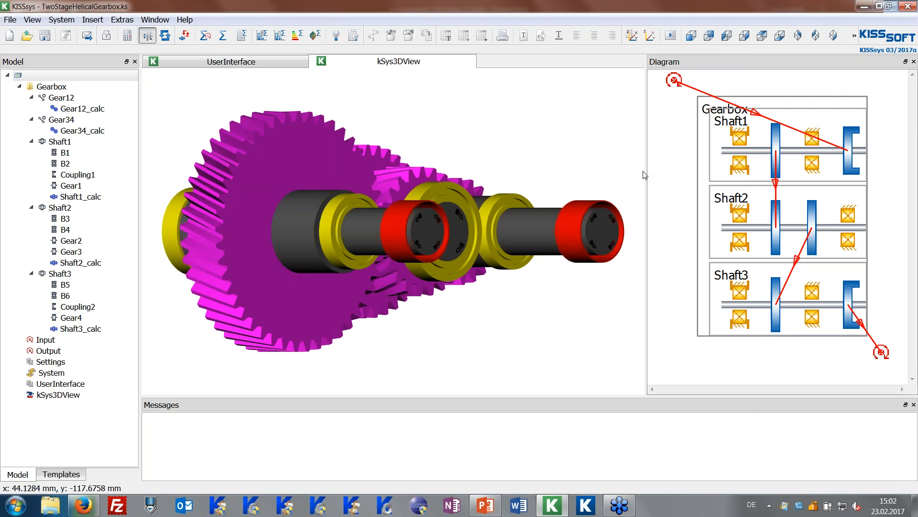
{"action": "left_click_drag", "start_coordinate": [321, 162], "coordinate": [347, 185]}
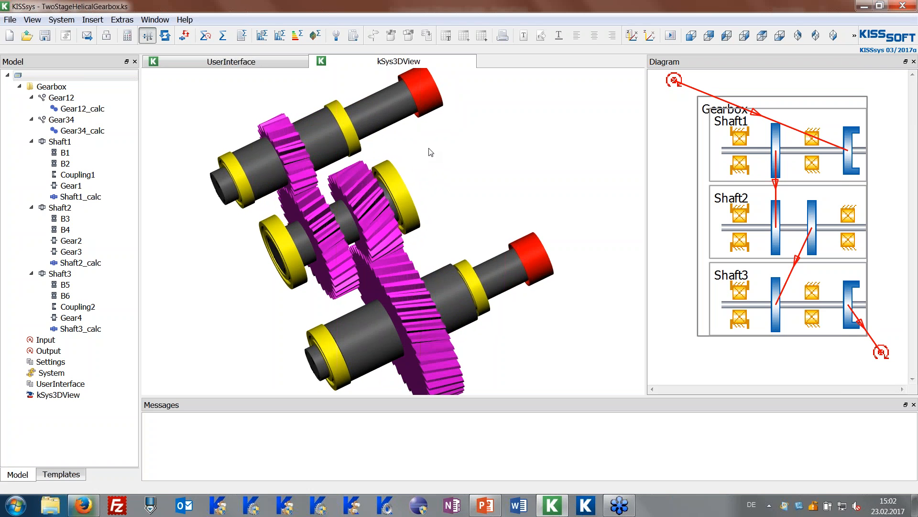
{"action": "scroll", "coordinate": [402, 184], "scroll_direction": "down", "scroll_amount": 1}
{"action": "left_click_drag", "start_coordinate": [403, 188], "coordinate": [388, 144]}
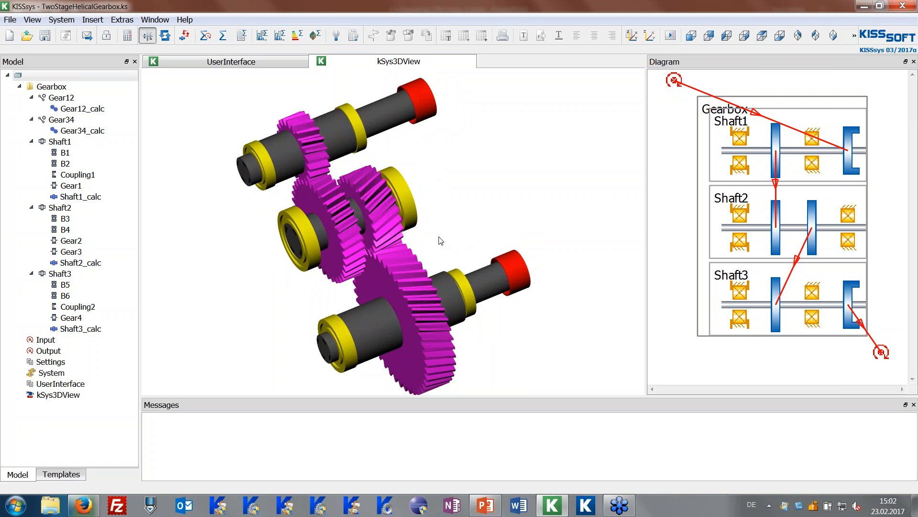
{"action": "left_click_drag", "start_coordinate": [429, 241], "coordinate": [340, 237]}
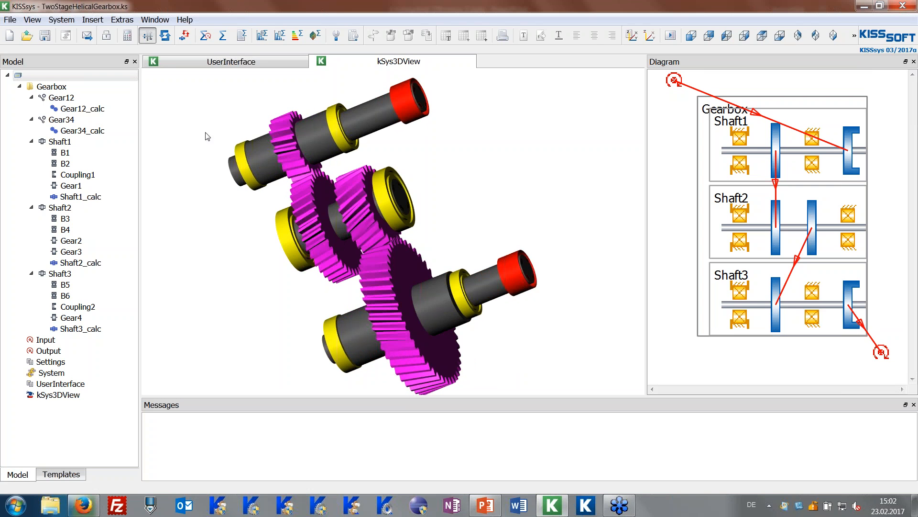
Step: Unlock the gearbox model for editing and add the efficiency calculation from the default templates at the top level
{"action": "left_click", "coordinate": [85, 77]}
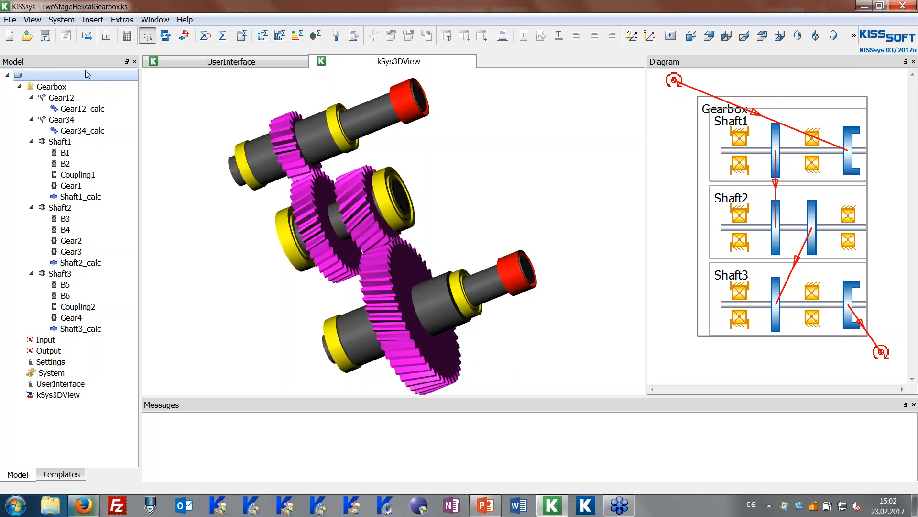
{"action": "left_click", "coordinate": [107, 39]}
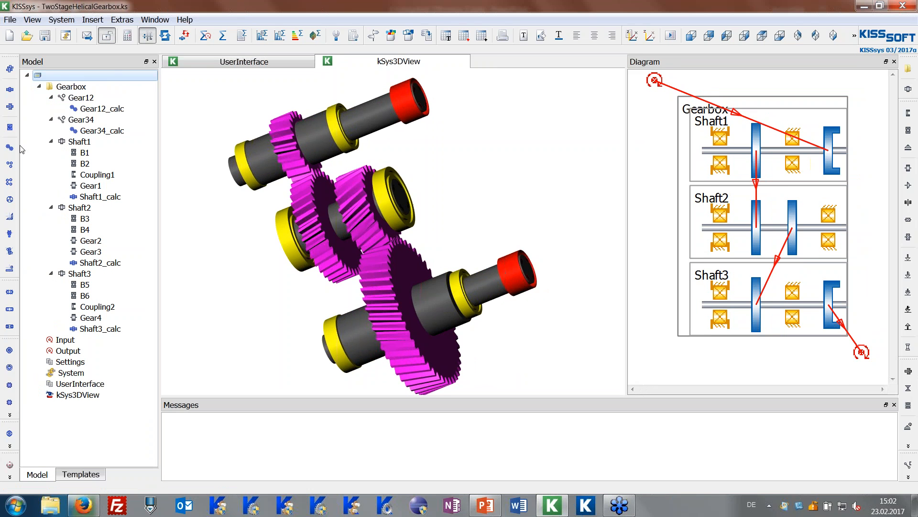
{"action": "left_click", "coordinate": [427, 38]}
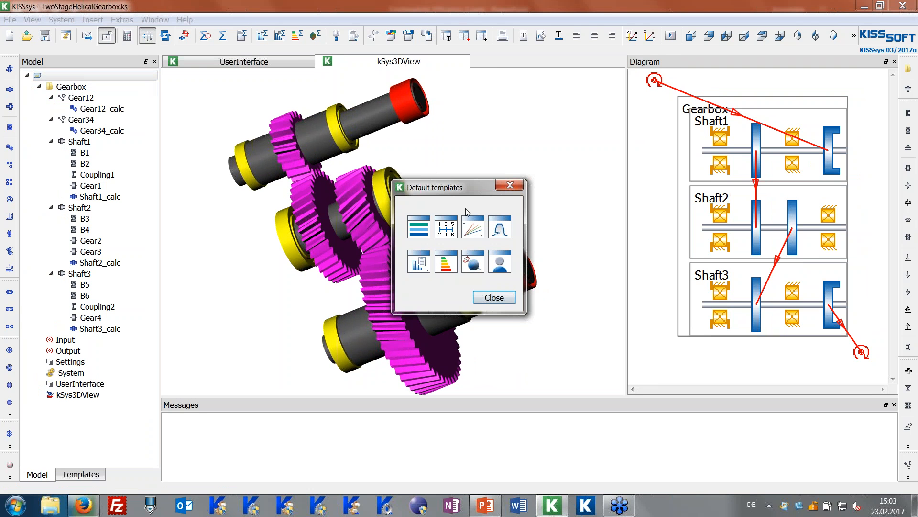
{"action": "left_click", "coordinate": [447, 269]}
{"action": "left_click", "coordinate": [477, 260]}
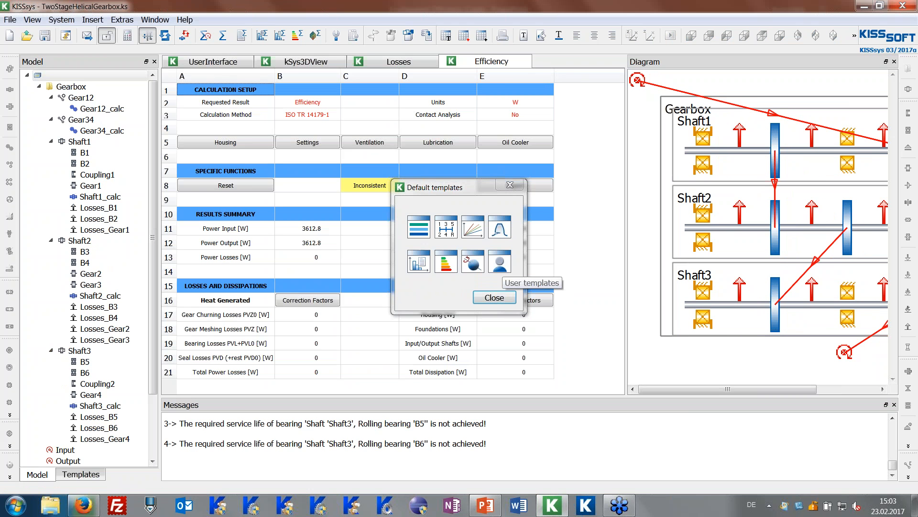
{"action": "left_click", "coordinate": [493, 298]}
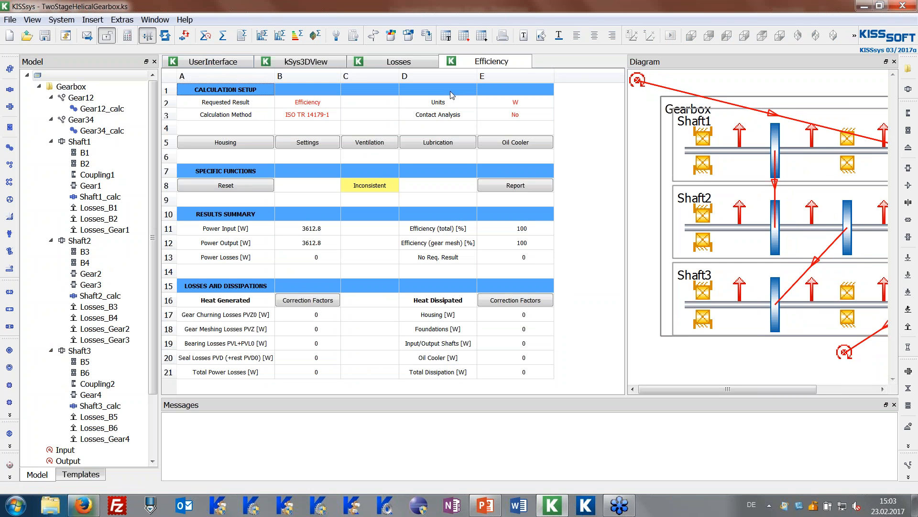
Step: Review the options available for the requested result in the efficiency calculation setup
{"action": "left_click", "coordinate": [307, 105]}
{"action": "left_click", "coordinate": [306, 104]}
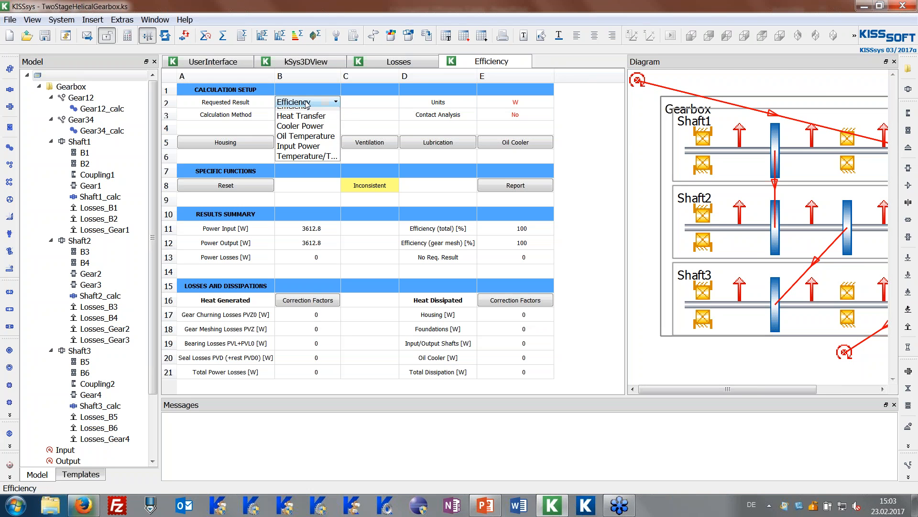
{"action": "left_click", "coordinate": [348, 102]}
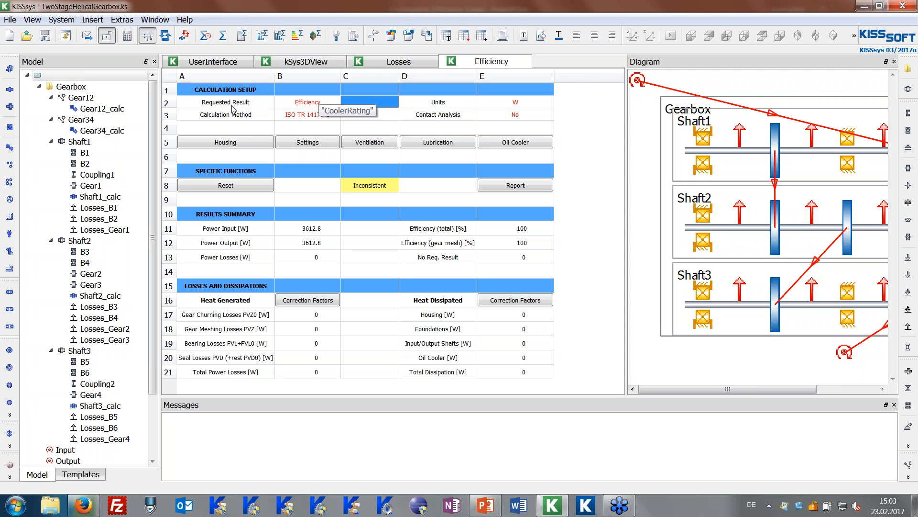
Step: Set the calculation method of the efficiency calculation to ISO TR 14179-2
{"action": "left_click", "coordinate": [385, 116]}
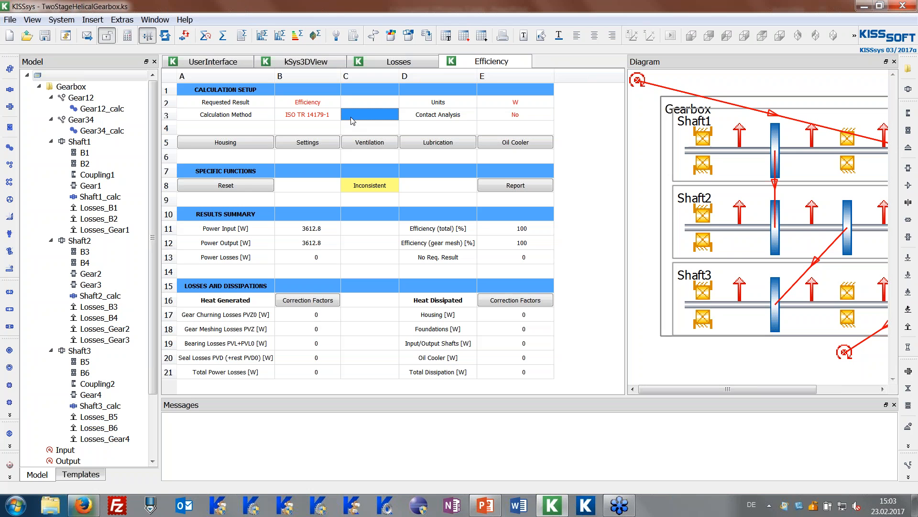
{"action": "left_click", "coordinate": [324, 117]}
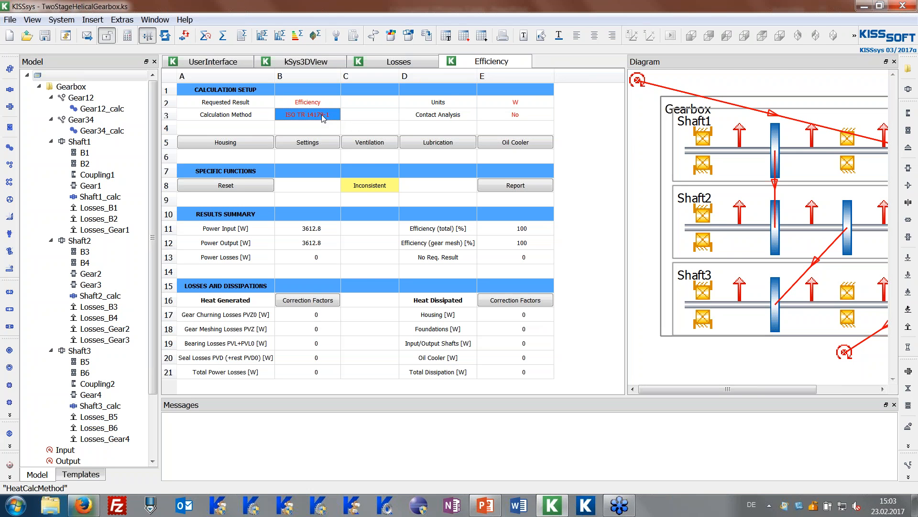
{"action": "left_click", "coordinate": [324, 117]}
{"action": "left_click", "coordinate": [323, 117]}
{"action": "left_click", "coordinate": [335, 121]}
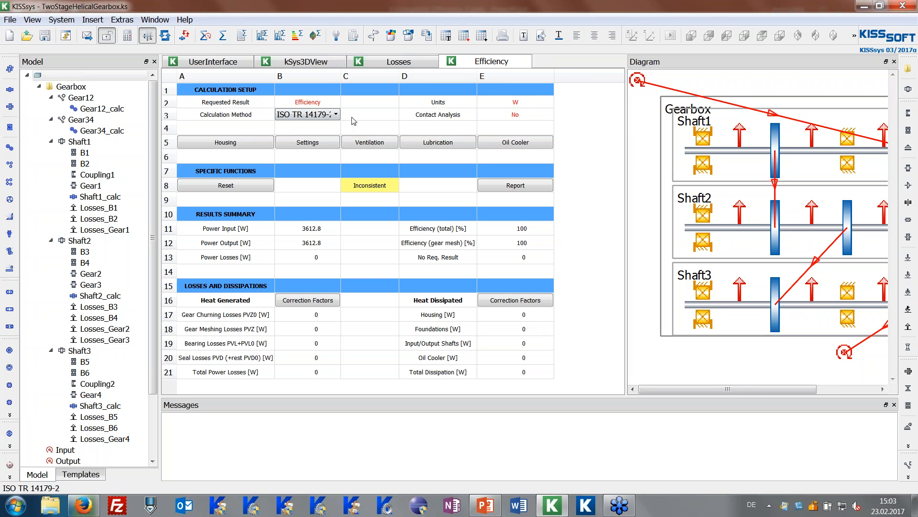
{"action": "left_click", "coordinate": [354, 121]}
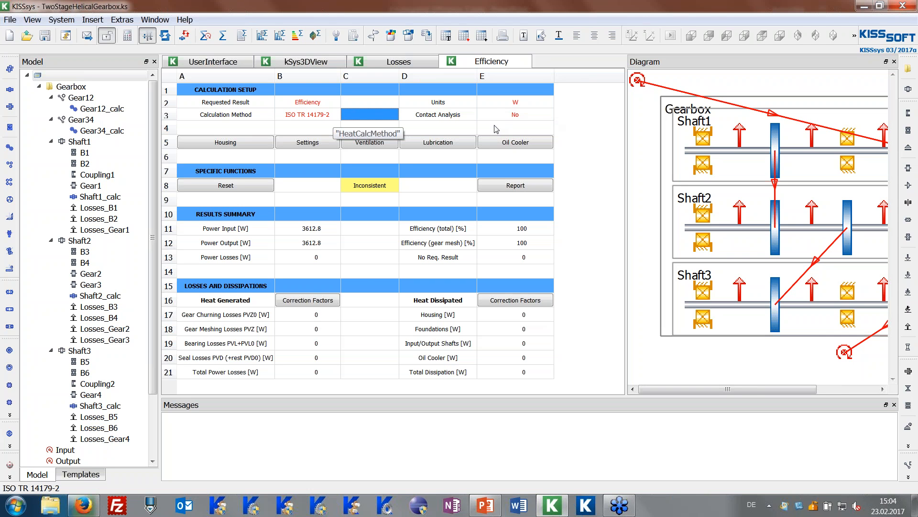
{"action": "left_click", "coordinate": [436, 115]}
{"action": "left_click", "coordinate": [470, 126]}
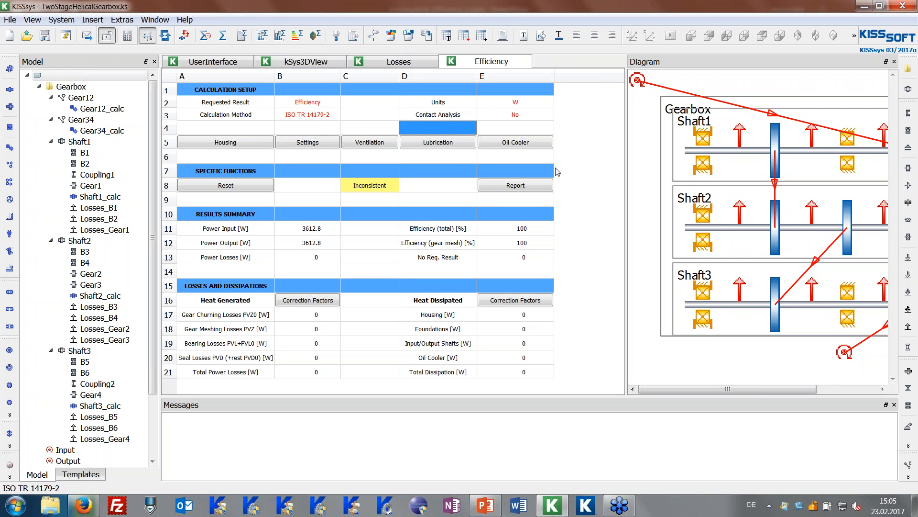
Step: Locate the loss elements for bearings B1 and B2 and for Gear1 under Shaft1 in the model structure
{"action": "left_click", "coordinate": [105, 209]}
{"action": "left_click", "coordinate": [107, 220]}
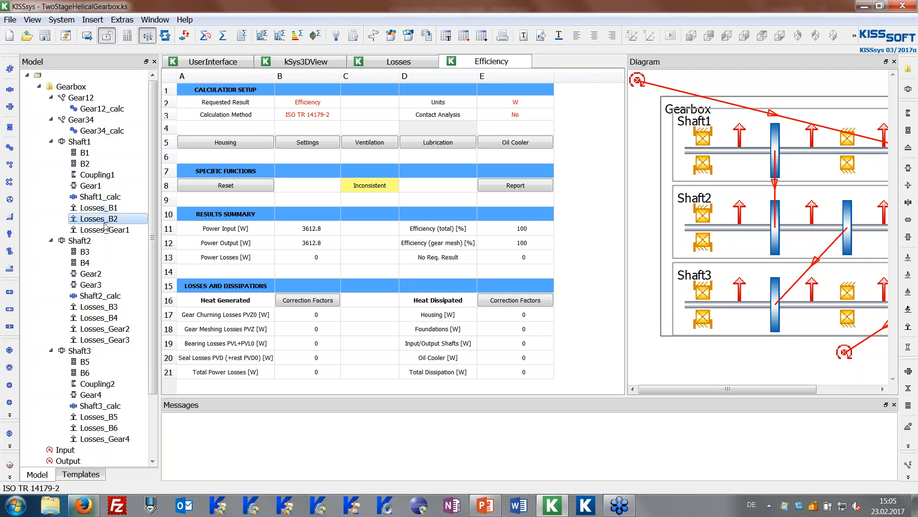
{"action": "left_click", "coordinate": [105, 230]}
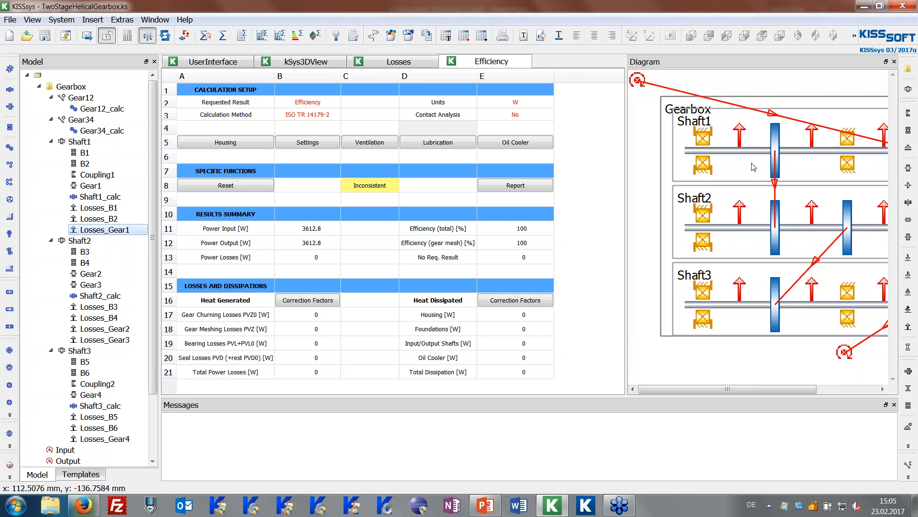
{"action": "mouse_move", "coordinate": [707, 388]}
{"action": "left_mouse_down"}
{"action": "mouse_move", "coordinate": [752, 388]}
{"action": "mouse_move", "coordinate": [698, 383]}
{"action": "left_mouse_up"}
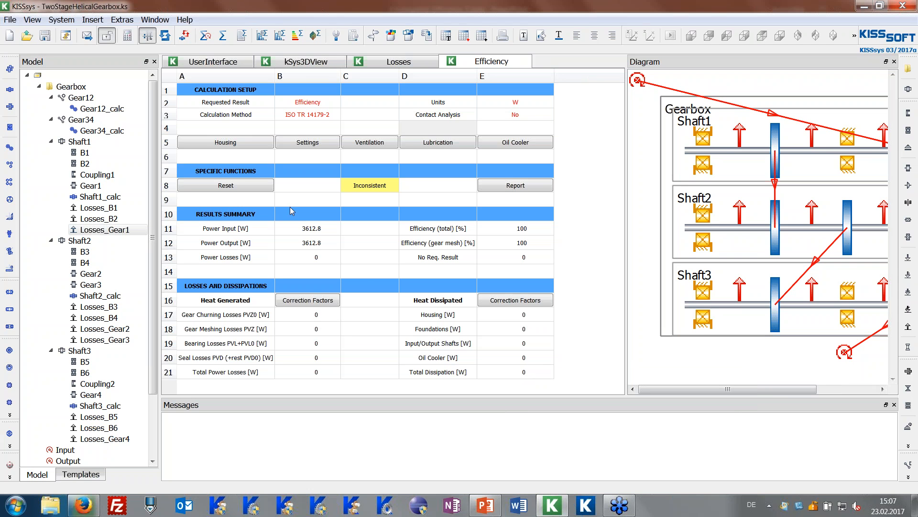
Step: Check the requested result setting once more, keeping it at Efficiency
{"action": "left_click", "coordinate": [321, 106]}
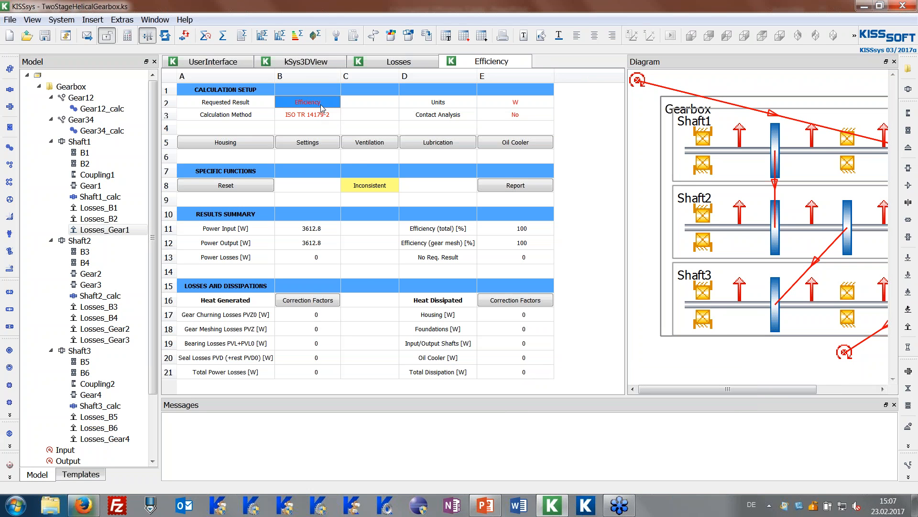
{"action": "left_click", "coordinate": [323, 105]}
{"action": "left_click", "coordinate": [323, 104]}
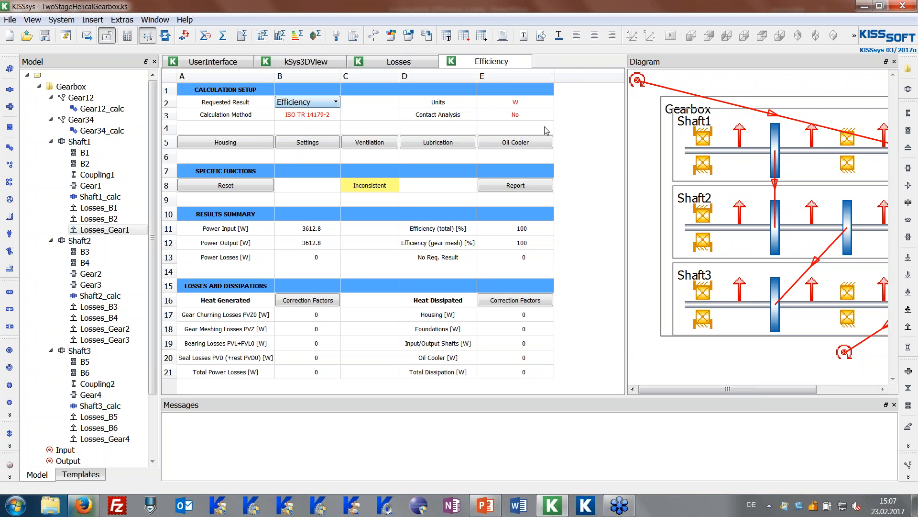
{"action": "left_click", "coordinate": [577, 127]}
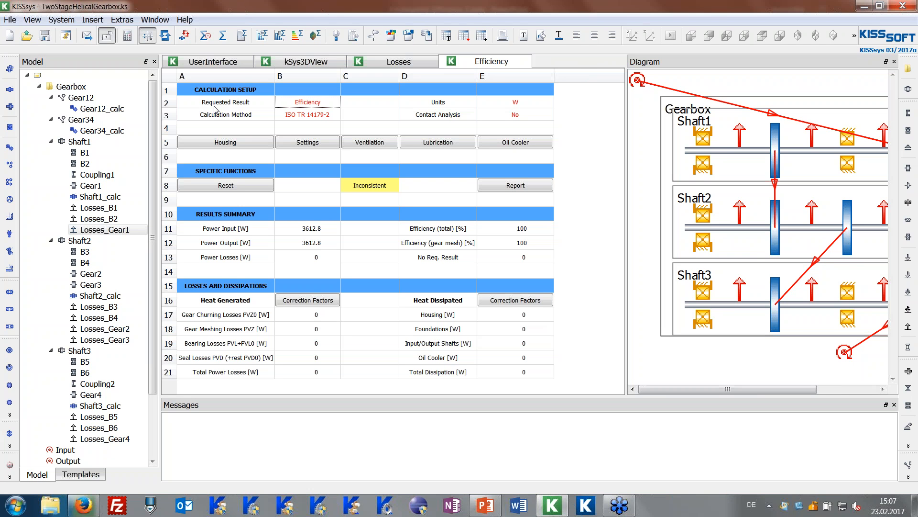
Step: Open the housing properties and review the housing types, keeping Rectangular
{"action": "left_click", "coordinate": [230, 143]}
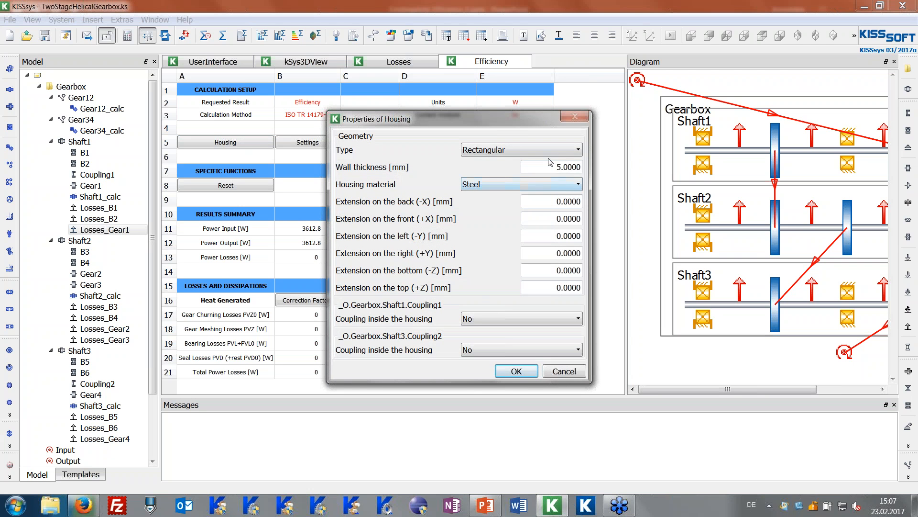
{"action": "left_click", "coordinate": [500, 148]}
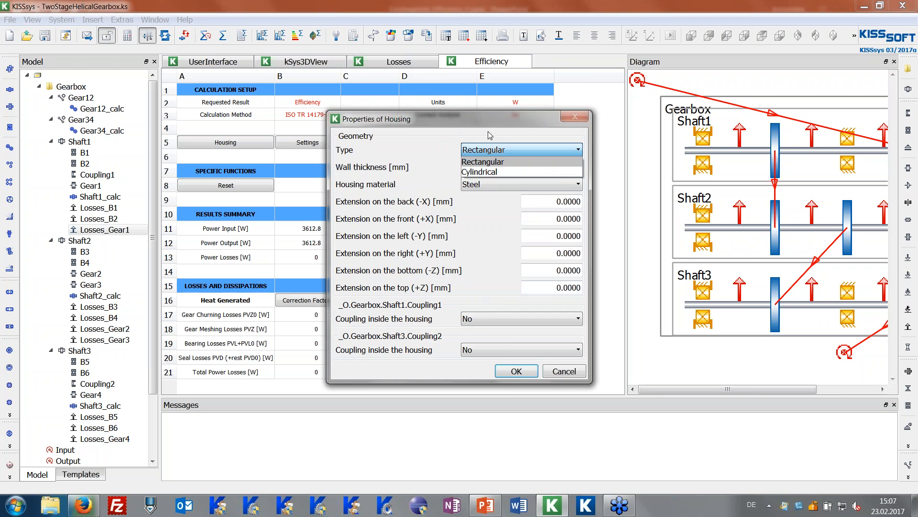
{"action": "left_click", "coordinate": [510, 147]}
{"action": "left_click", "coordinate": [510, 149]}
{"action": "left_click", "coordinate": [508, 149]}
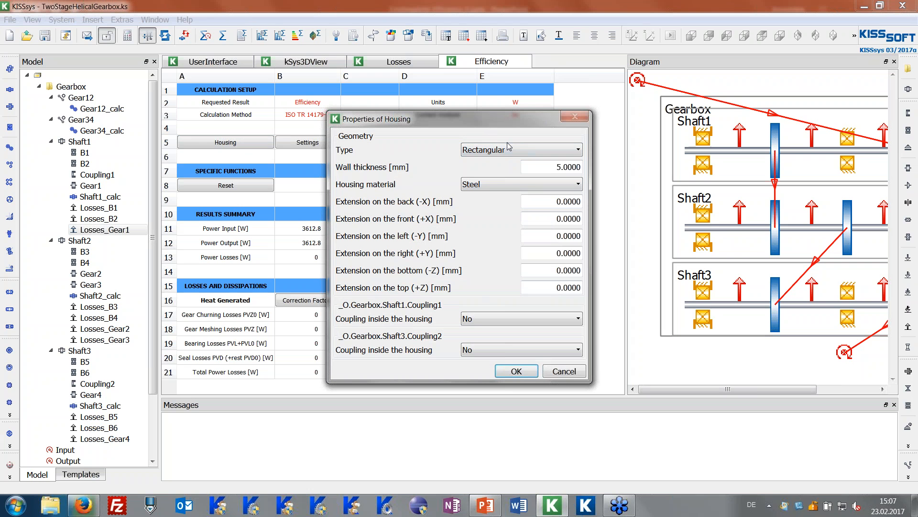
{"action": "left_click", "coordinate": [510, 148]}
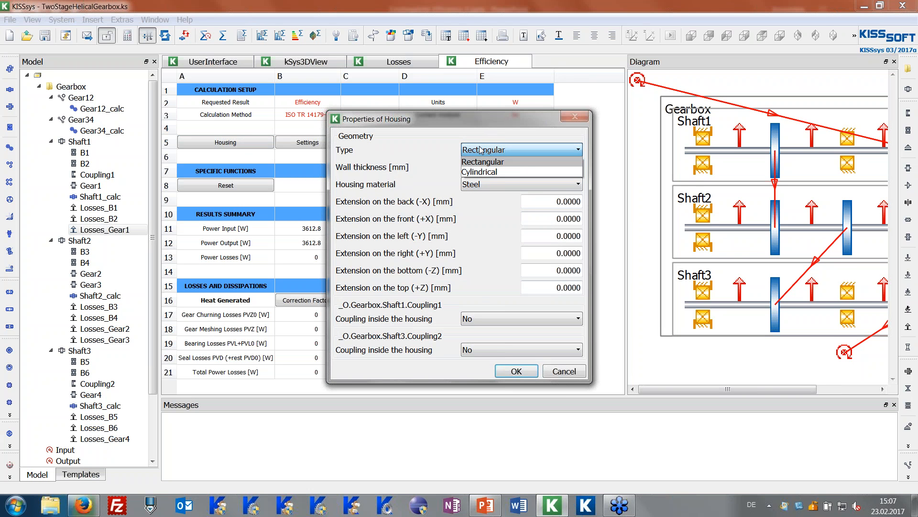
{"action": "left_click", "coordinate": [490, 143]}
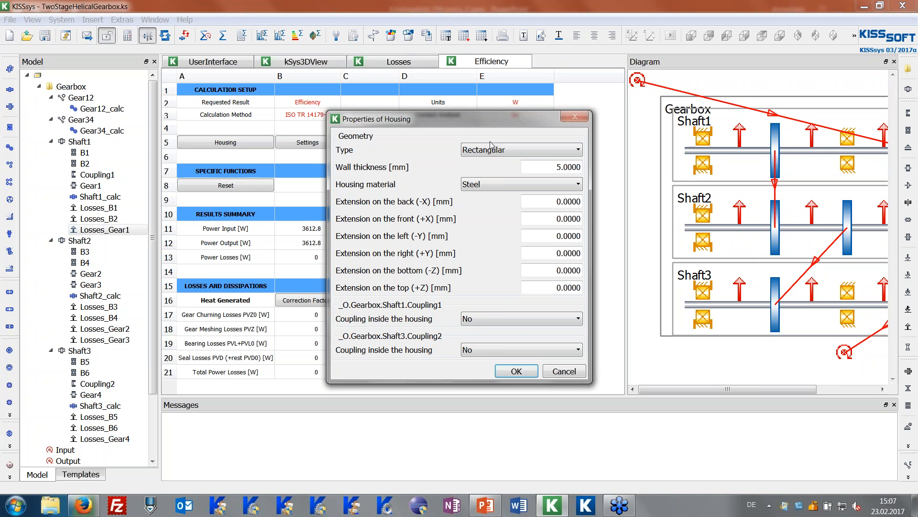
Step: Go through the housing's wall thickness, extension and coupling settings, and accept this geometry page without changes
{"action": "left_click_drag", "start_coordinate": [551, 167], "coordinate": [582, 169]}
{"action": "key", "text": "Tab"}
{"action": "key", "text": "Tab"}
{"action": "key", "text": "Tab"}
{"action": "left_click", "coordinate": [544, 204]}
{"action": "left_click_drag", "start_coordinate": [556, 201], "coordinate": [583, 197]}
{"action": "left_click", "coordinate": [563, 203]}
{"action": "left_click", "coordinate": [476, 319]}
{"action": "left_click", "coordinate": [477, 324]}
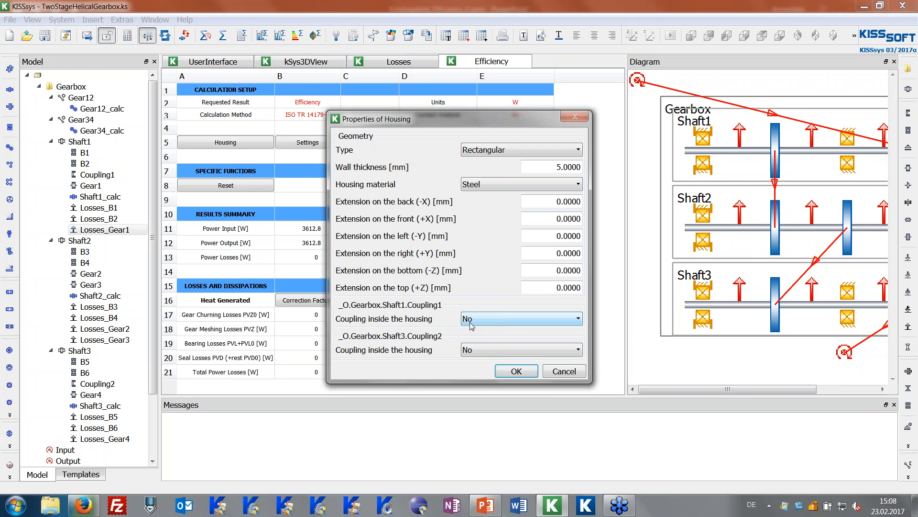
{"action": "left_click", "coordinate": [515, 373]}
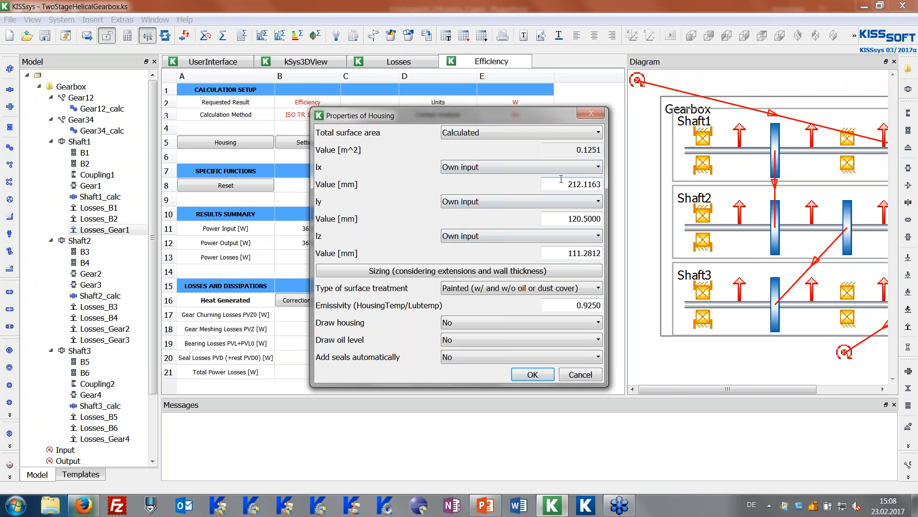
Step: Try the housing's total surface area as Own input and Iz as Calculated, and restore both settings
{"action": "left_click", "coordinate": [508, 134]}
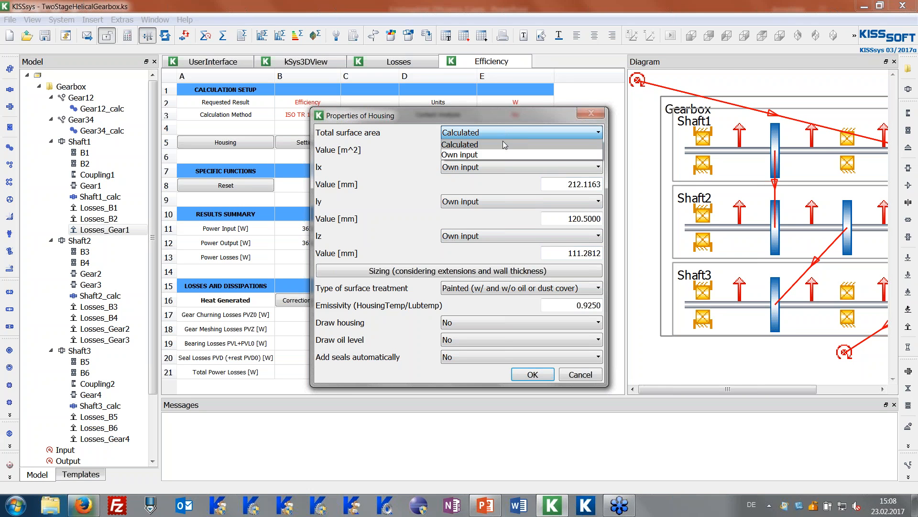
{"action": "left_click", "coordinate": [496, 154]}
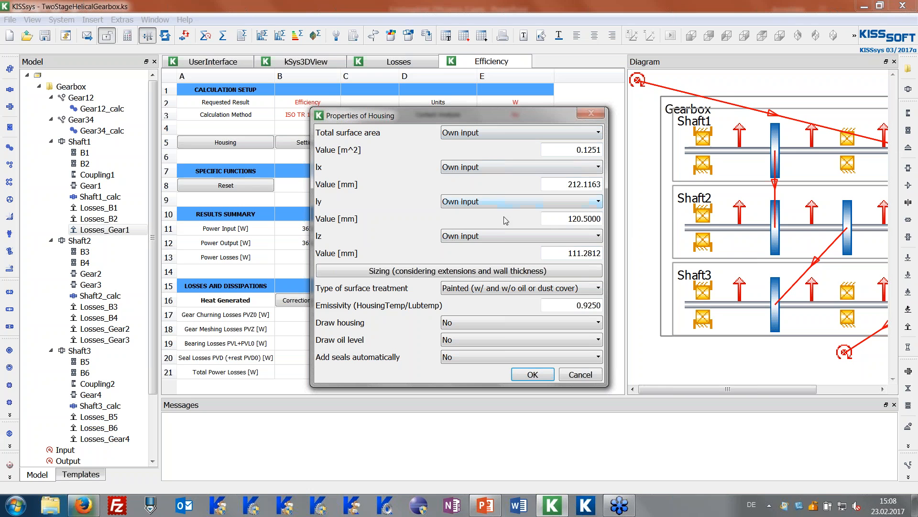
{"action": "left_click", "coordinate": [504, 236]}
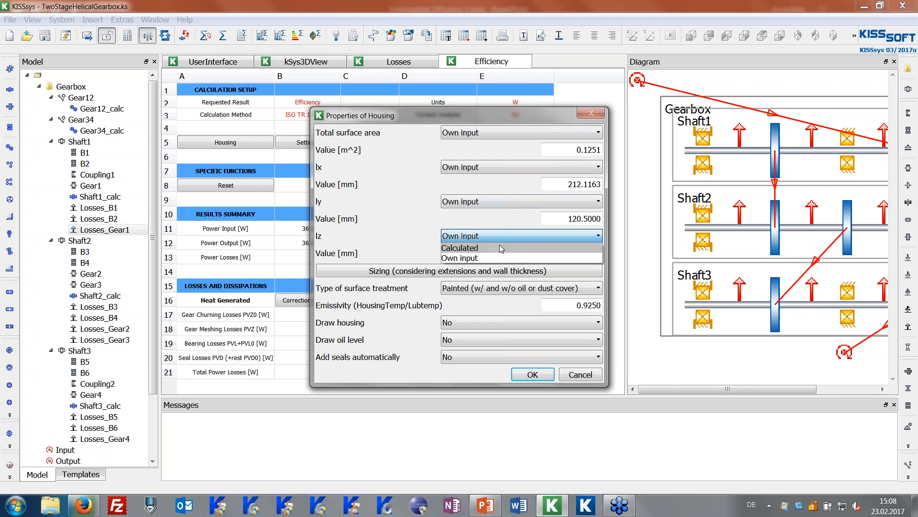
{"action": "left_click", "coordinate": [504, 248]}
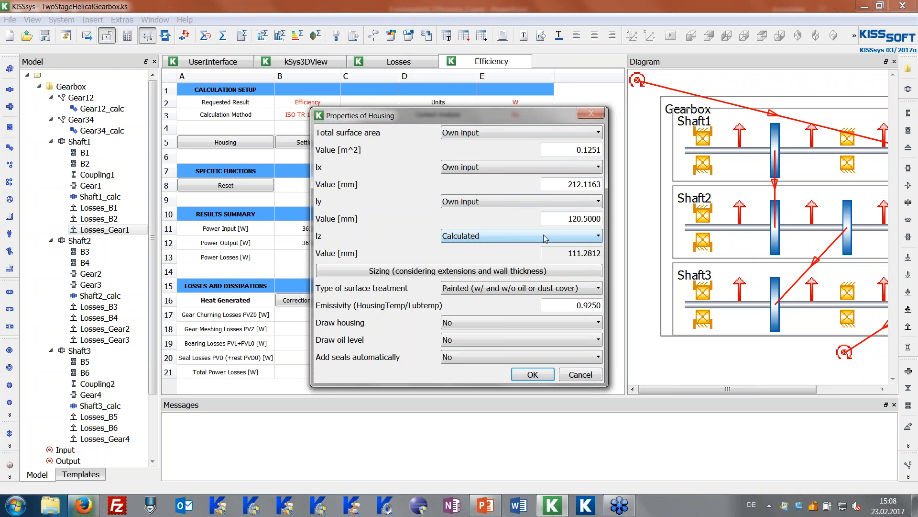
{"action": "left_click", "coordinate": [543, 234]}
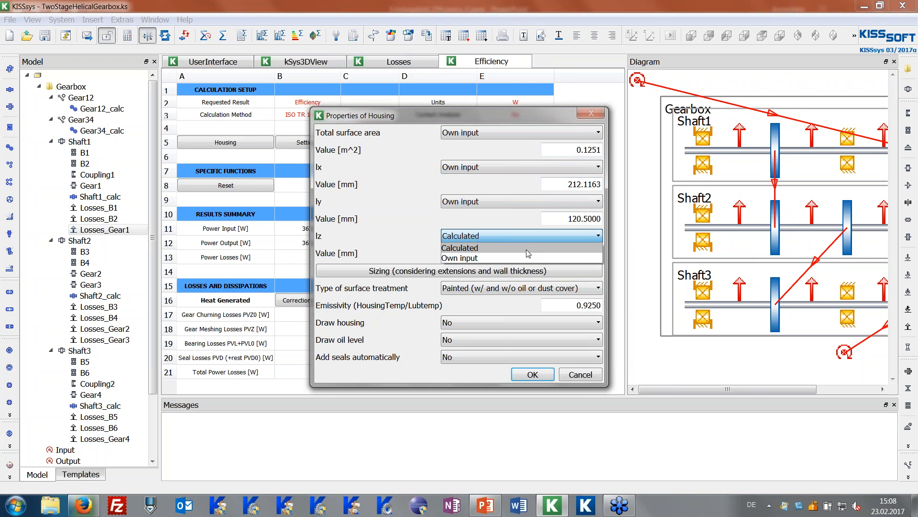
{"action": "left_click", "coordinate": [525, 258]}
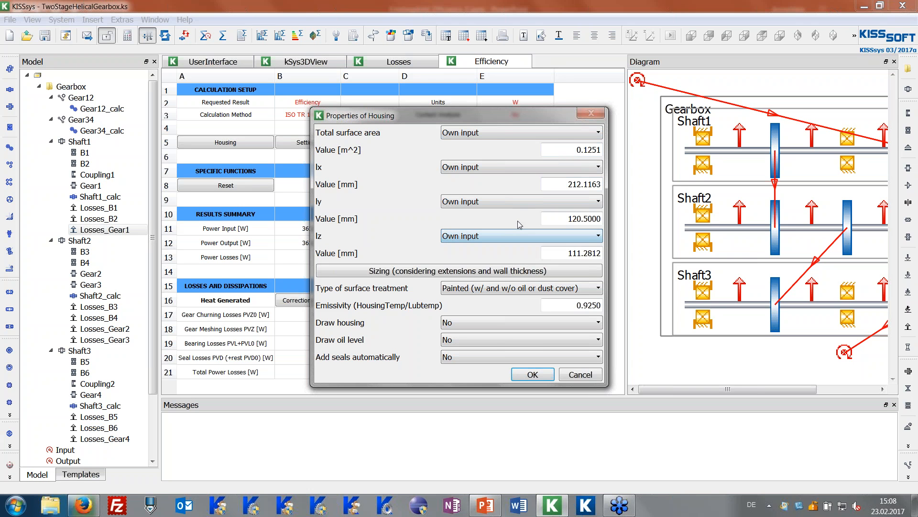
{"action": "left_click", "coordinate": [491, 134]}
{"action": "left_click", "coordinate": [489, 143]}
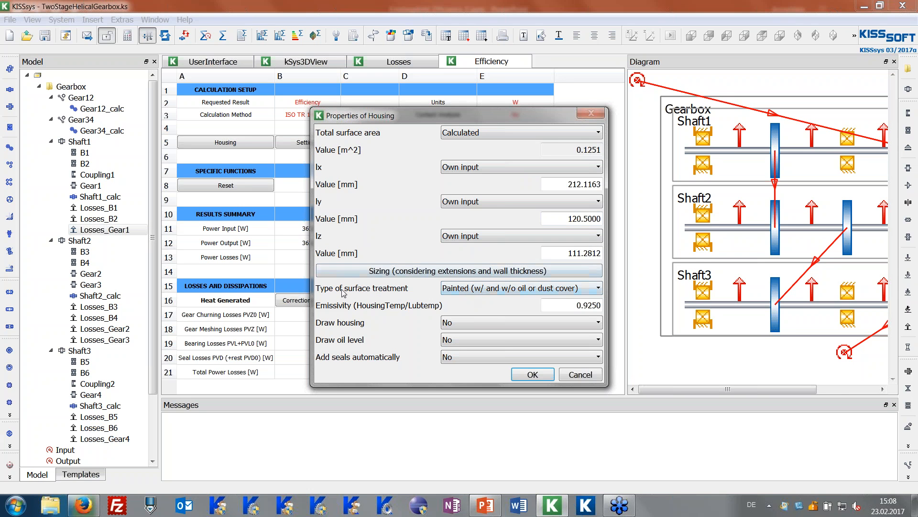
Step: Try Rolling skin as the housing's surface treatment, and restore Painted (w/ and w/o oil or dust cover)
{"action": "left_click", "coordinate": [484, 287]}
{"action": "left_click", "coordinate": [469, 290]}
{"action": "double_click", "coordinate": [570, 305]}
{"action": "left_click", "coordinate": [525, 291]}
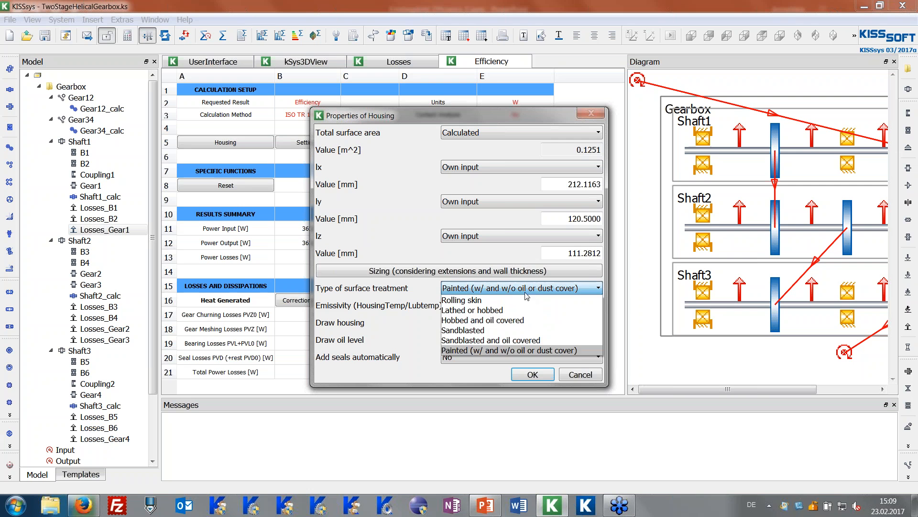
{"action": "left_click", "coordinate": [513, 299]}
{"action": "left_click", "coordinate": [508, 290]}
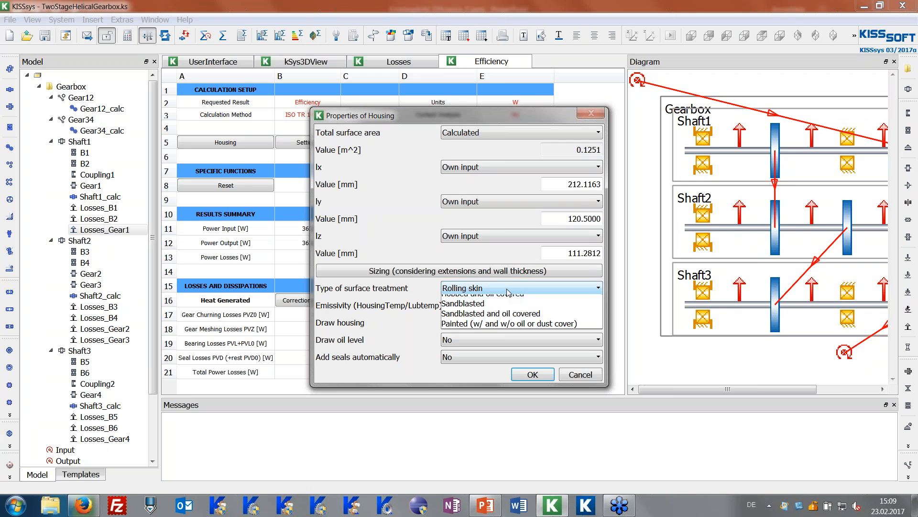
{"action": "left_click", "coordinate": [499, 351]}
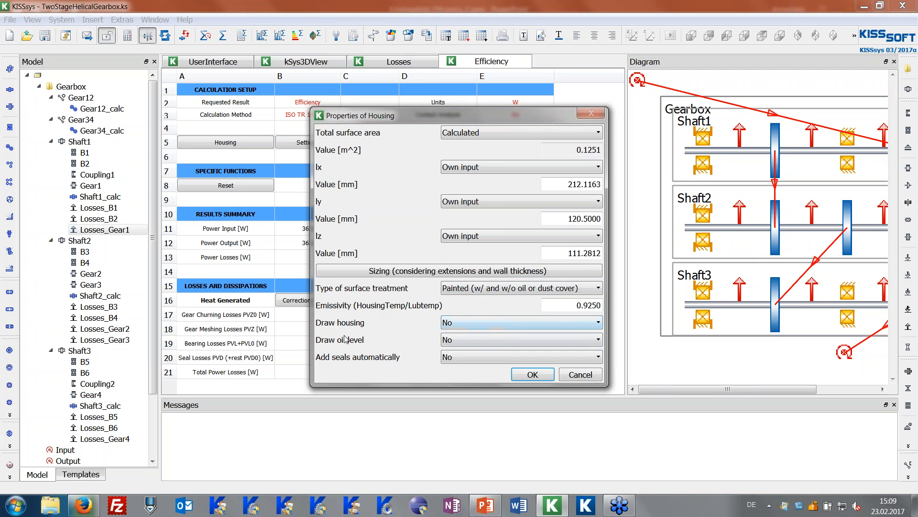
Step: Enable drawing of the housing and the oil level, keep automatic seals at No, and accept the housing properties
{"action": "left_click", "coordinate": [452, 325]}
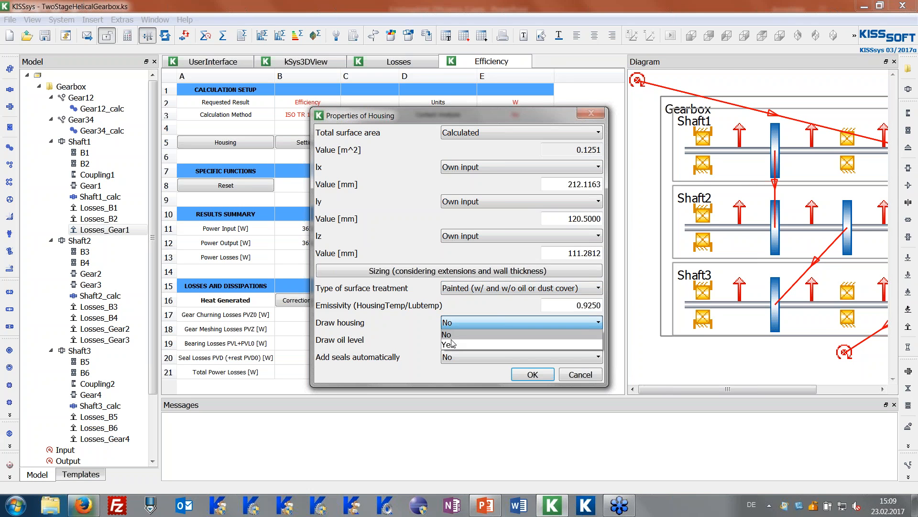
{"action": "left_click", "coordinate": [451, 343]}
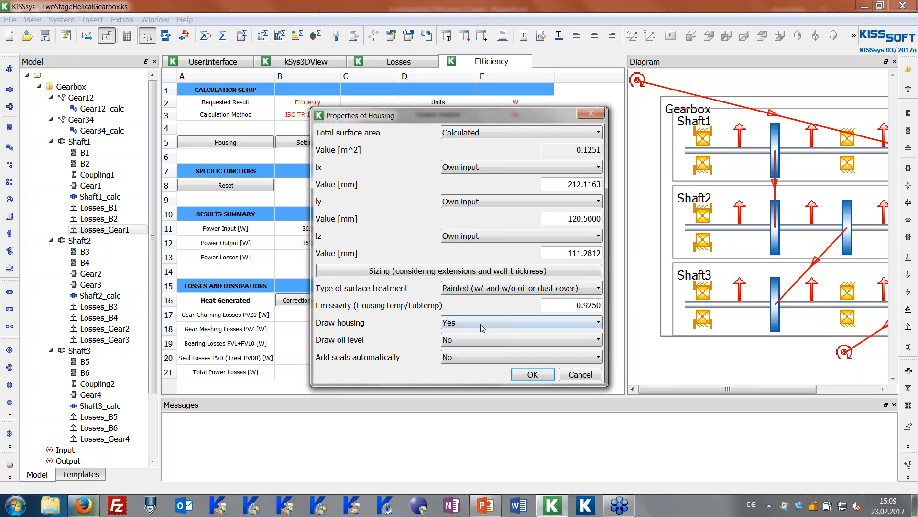
{"action": "left_click", "coordinate": [467, 339]}
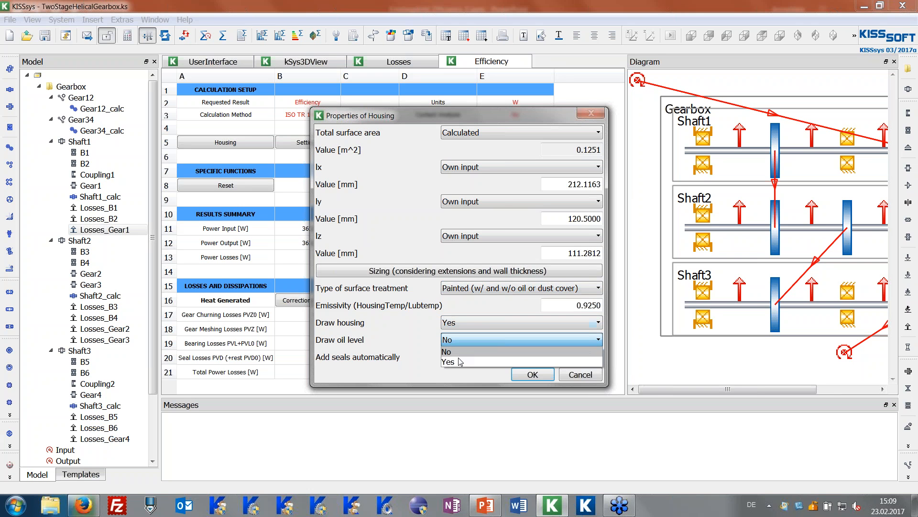
{"action": "left_click", "coordinate": [460, 357]}
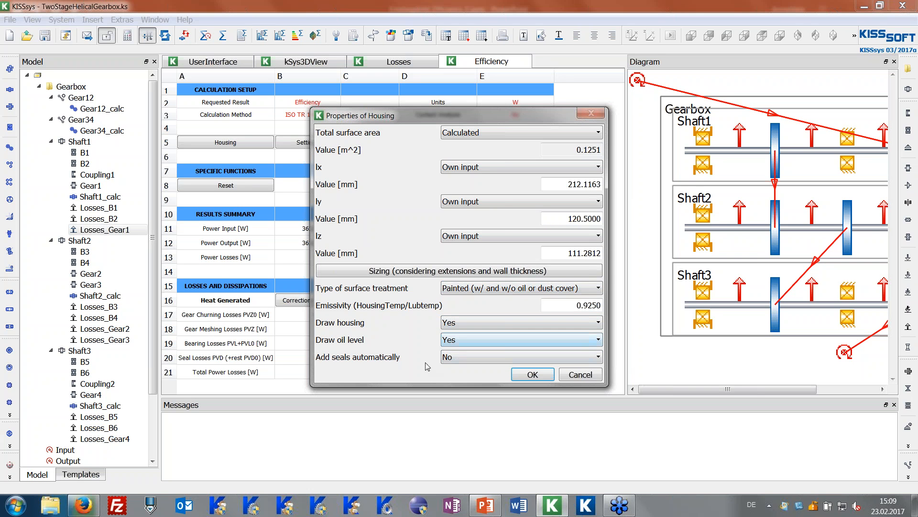
{"action": "left_click", "coordinate": [463, 360]}
{"action": "left_click", "coordinate": [464, 365]}
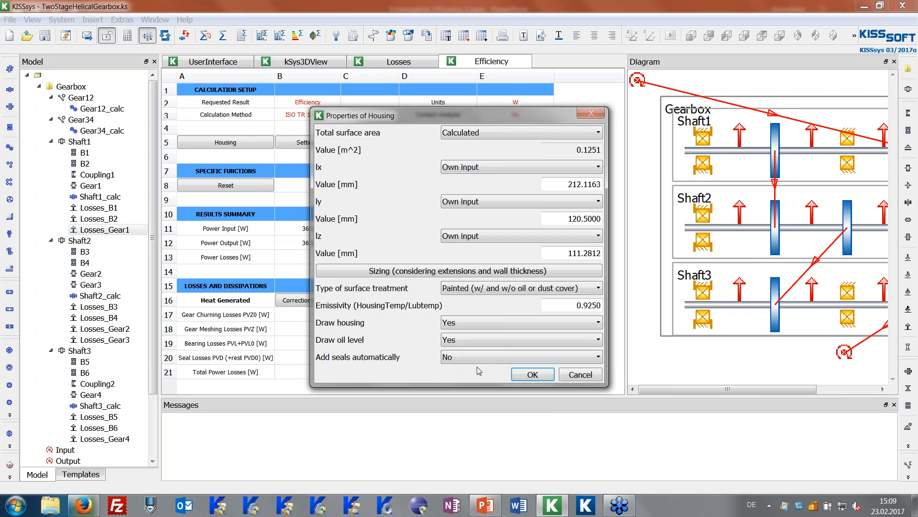
{"action": "left_click", "coordinate": [533, 375]}
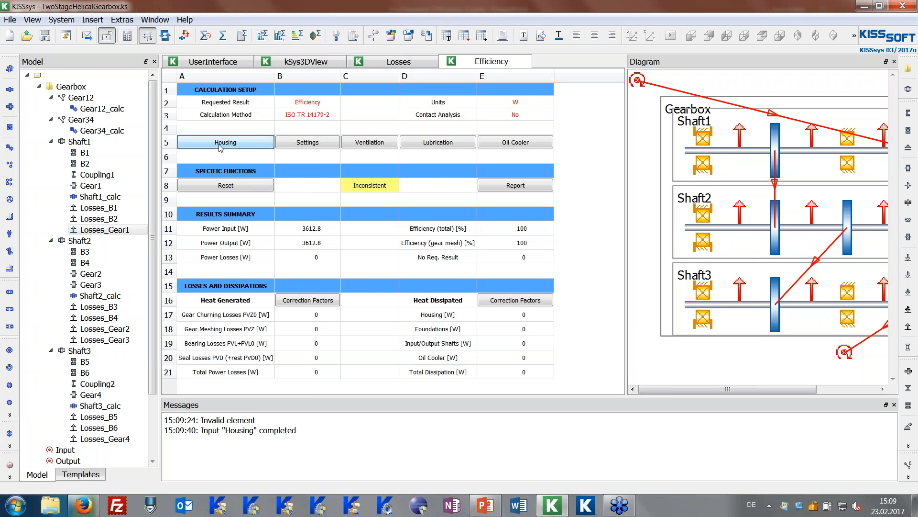
Step: Open the ISO 14179-2 condition settings and set thermal finning, foundations and input/output shafts to Yes
{"action": "left_click", "coordinate": [316, 144]}
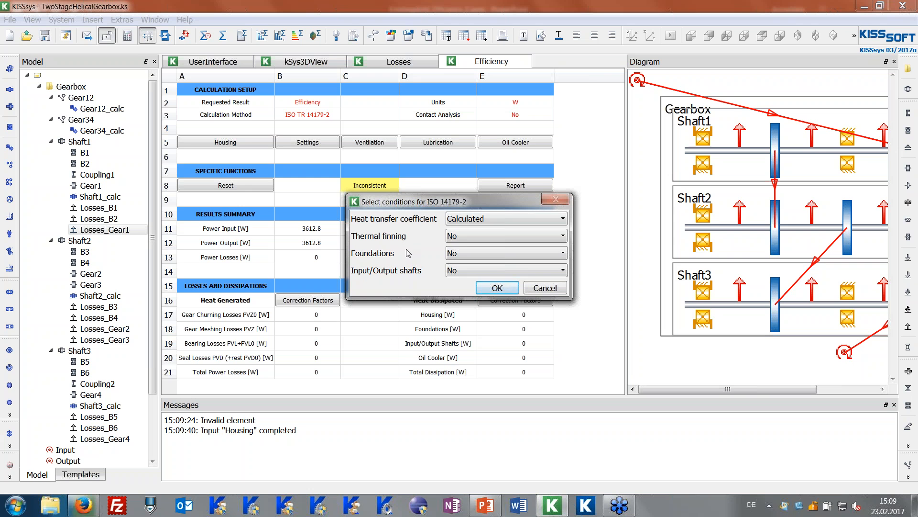
{"action": "left_click", "coordinate": [453, 238]}
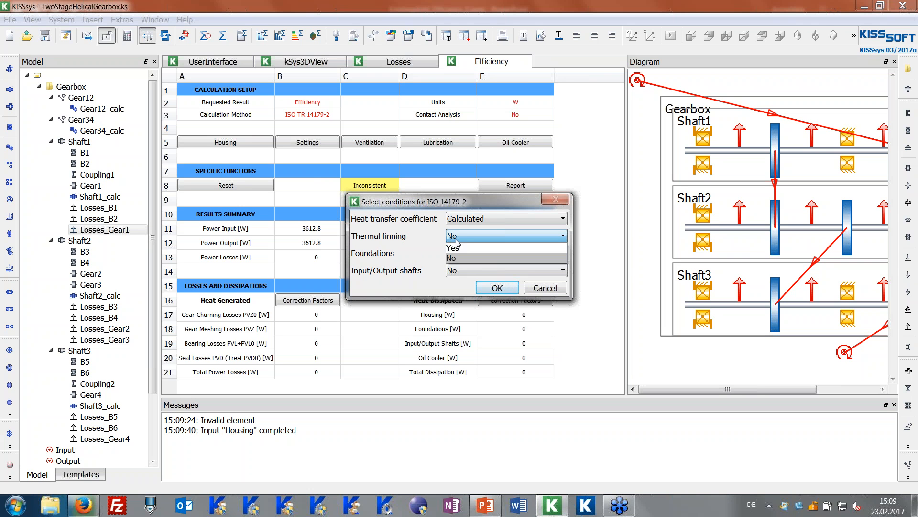
{"action": "left_click", "coordinate": [458, 248]}
{"action": "left_click", "coordinate": [461, 253]}
{"action": "left_click", "coordinate": [461, 265]}
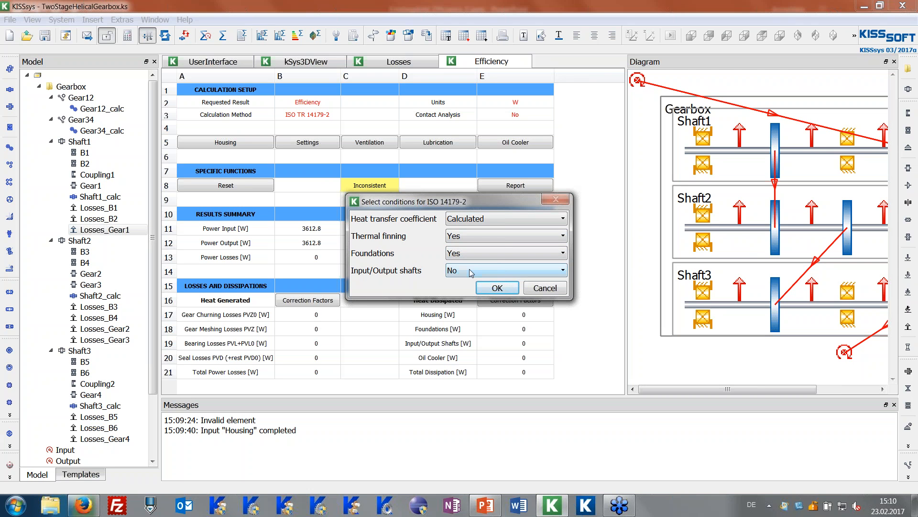
{"action": "left_click", "coordinate": [471, 270]}
{"action": "left_click", "coordinate": [469, 282]}
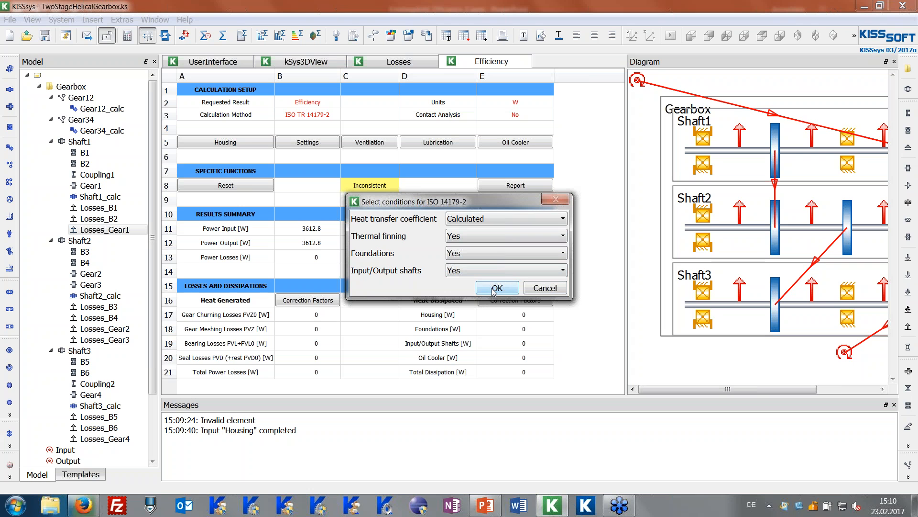
Step: Try Own input for the heat transfer coefficient, return it to Calculated, and accept the ISO 14179-2 conditions
{"action": "left_click", "coordinate": [482, 219]}
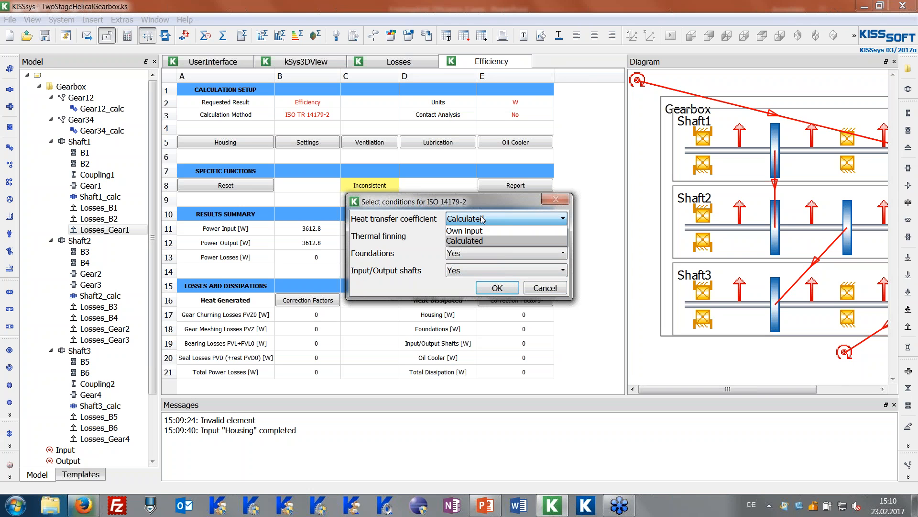
{"action": "left_click", "coordinate": [481, 233]}
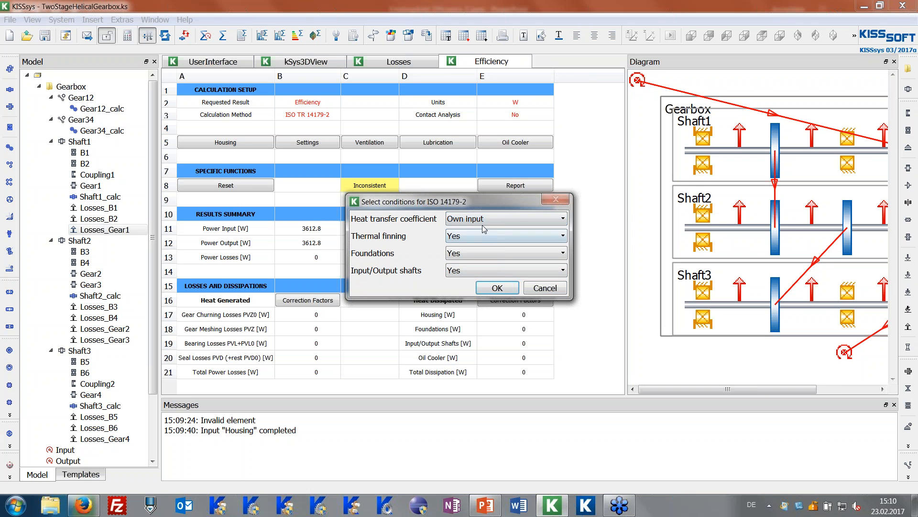
{"action": "left_click", "coordinate": [486, 222]}
{"action": "left_click", "coordinate": [483, 241]}
{"action": "left_click", "coordinate": [491, 288]}
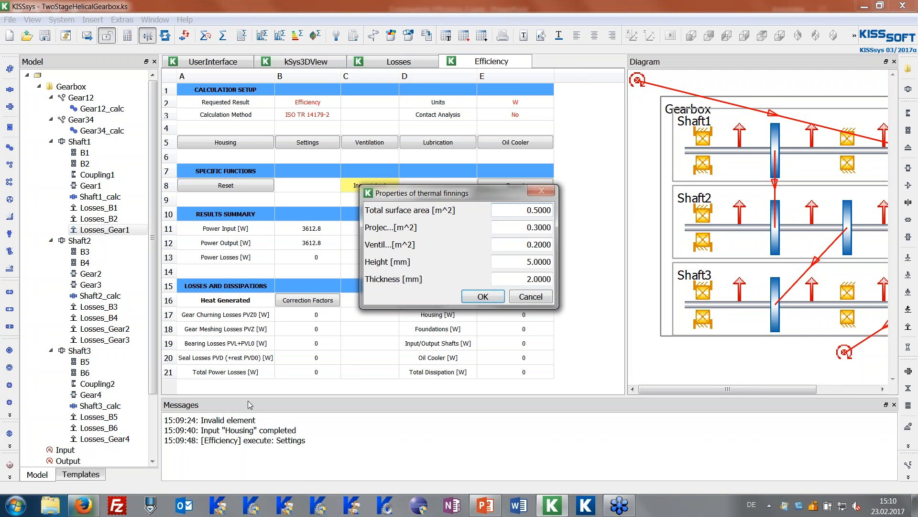
Step: Open SettingsHopusing.png from the EfficiencyDemoModel folder in Windows Explorer and examine the cooling fin height, thickness and area definitions
{"action": "left_click", "coordinate": [54, 506]}
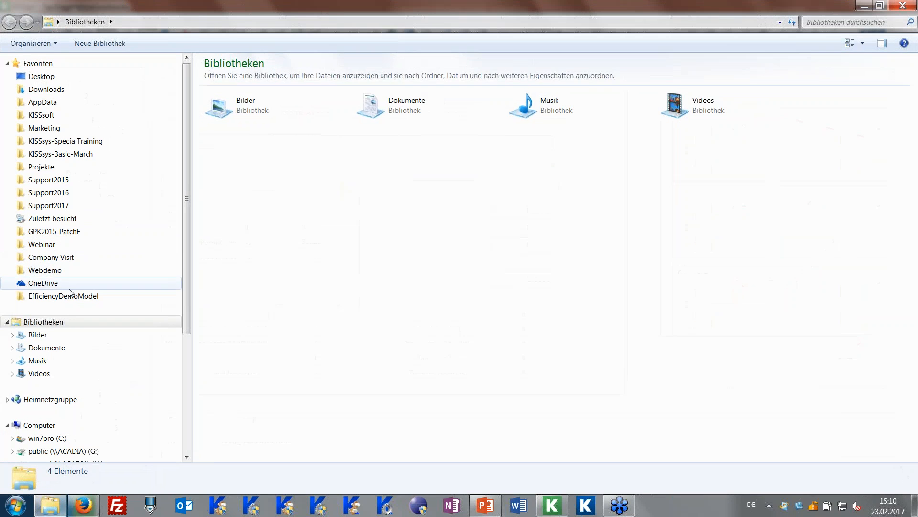
{"action": "left_click", "coordinate": [62, 295]}
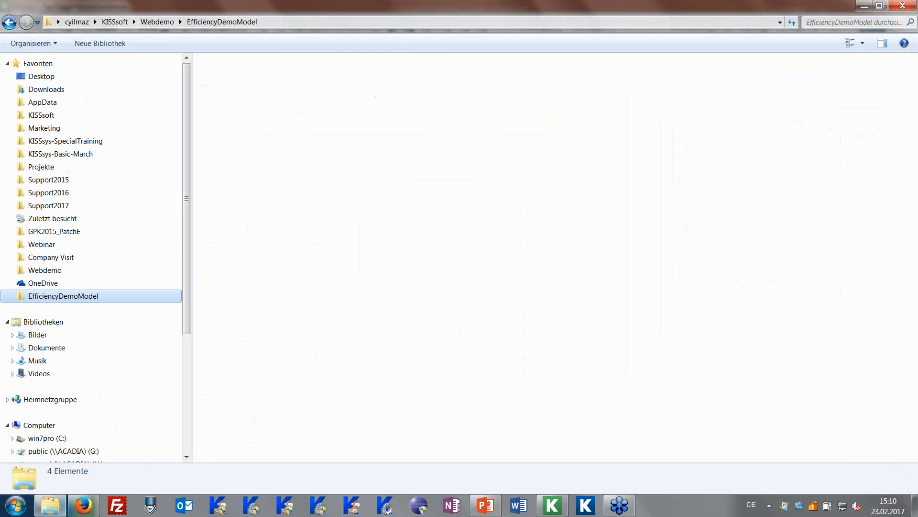
{"action": "double_click", "coordinate": [249, 105]}
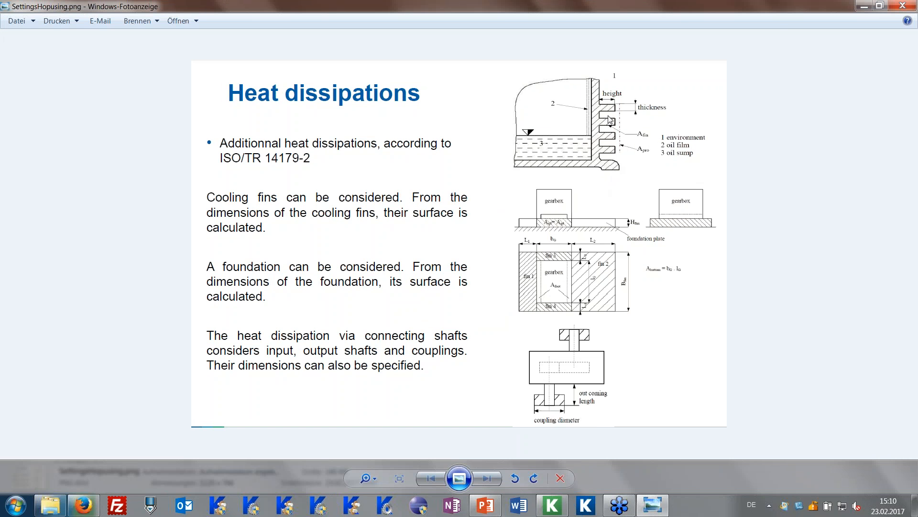
{"action": "scroll", "coordinate": [610, 120], "scroll_direction": "up", "scroll_amount": 1}
{"action": "scroll", "coordinate": [610, 118], "scroll_direction": "up", "scroll_amount": 1}
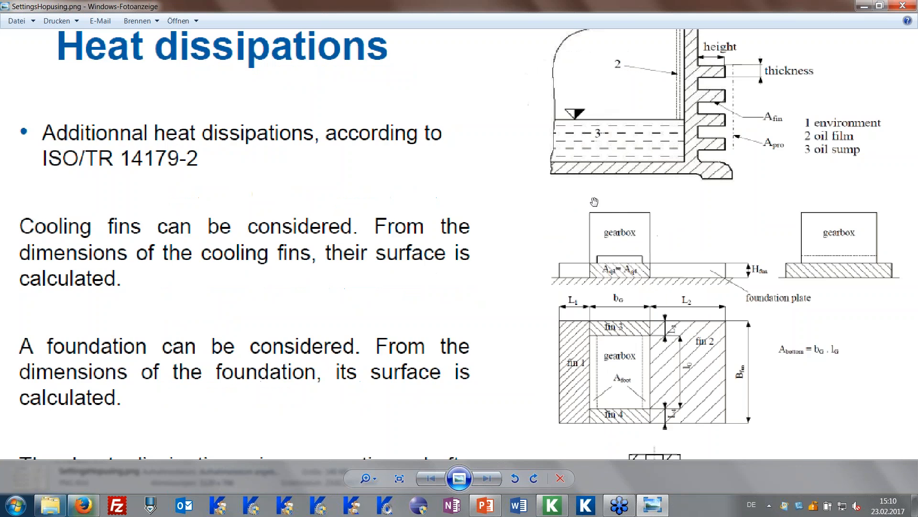
{"action": "scroll", "coordinate": [491, 343], "scroll_direction": "up", "scroll_amount": 1}
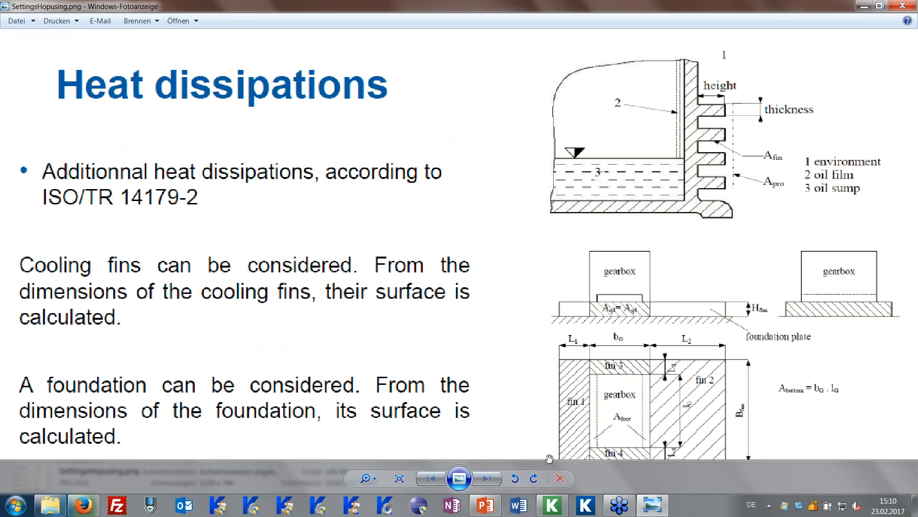
Step: Return to KISSsys, check the thermal finning's total surface area, and accept the finning properties without changes
{"action": "left_click", "coordinate": [547, 505]}
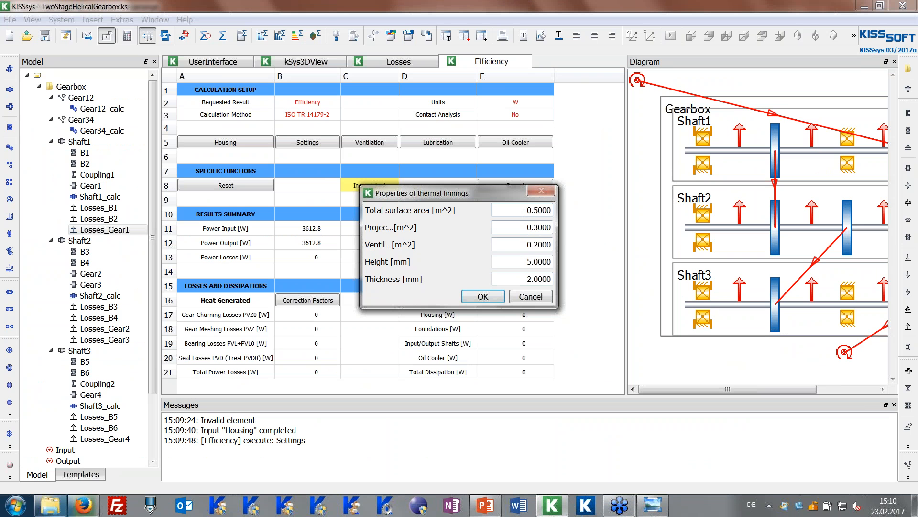
{"action": "double_click", "coordinate": [524, 212]}
{"action": "left_click", "coordinate": [526, 210]}
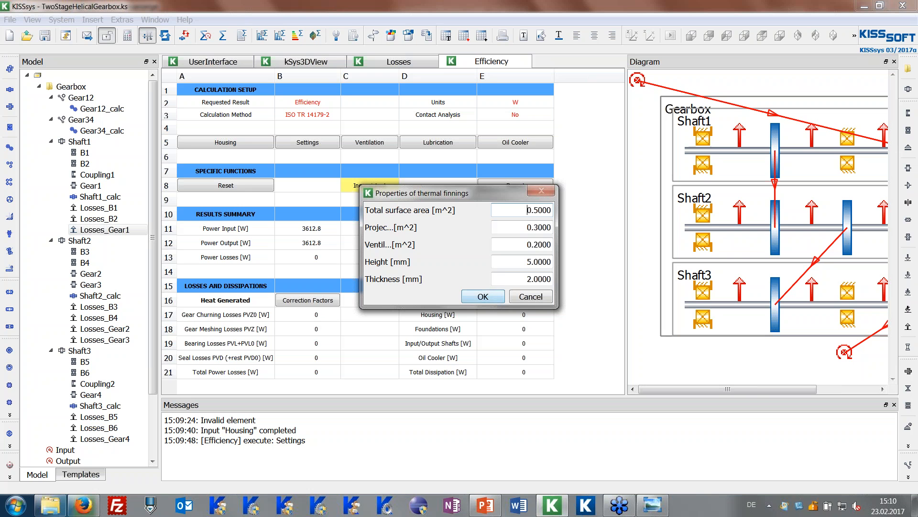
{"action": "left_click", "coordinate": [494, 298]}
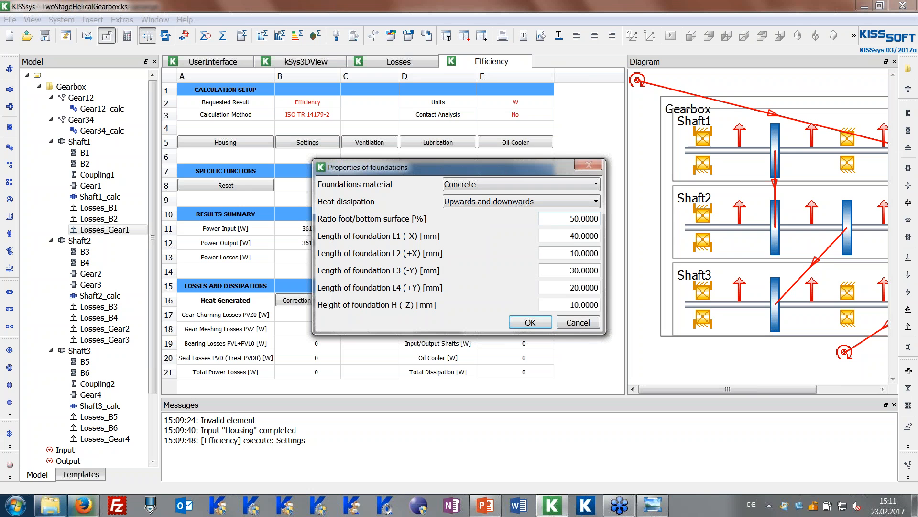
Step: Review the foundation's material and heat dissipation options, keeping Concrete and Upwards and downwards
{"action": "left_click", "coordinate": [460, 186]}
{"action": "left_click", "coordinate": [474, 186]}
{"action": "left_click", "coordinate": [470, 204]}
{"action": "left_click", "coordinate": [470, 204]}
{"action": "left_click", "coordinate": [469, 204]}
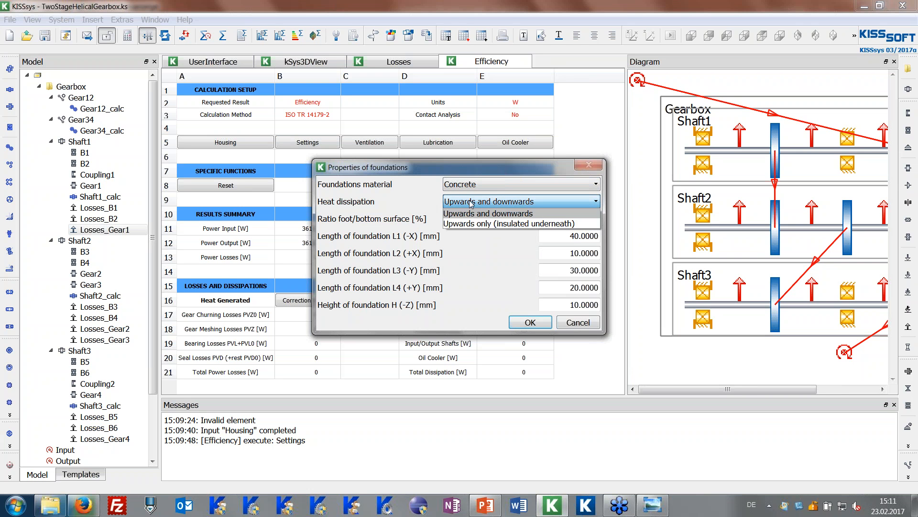
{"action": "left_click", "coordinate": [477, 202]}
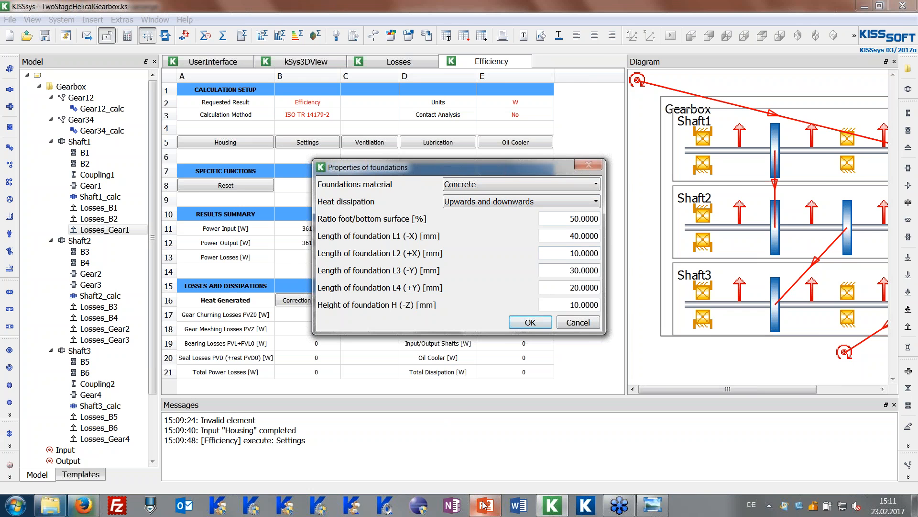
Step: Switch to the SettingsHopusing.png picture in Windows Photo Viewer and examine the foundation plate's length and height dimensions
{"action": "left_click", "coordinate": [650, 503]}
{"action": "scroll", "coordinate": [634, 273], "scroll_direction": "down", "scroll_amount": 2}
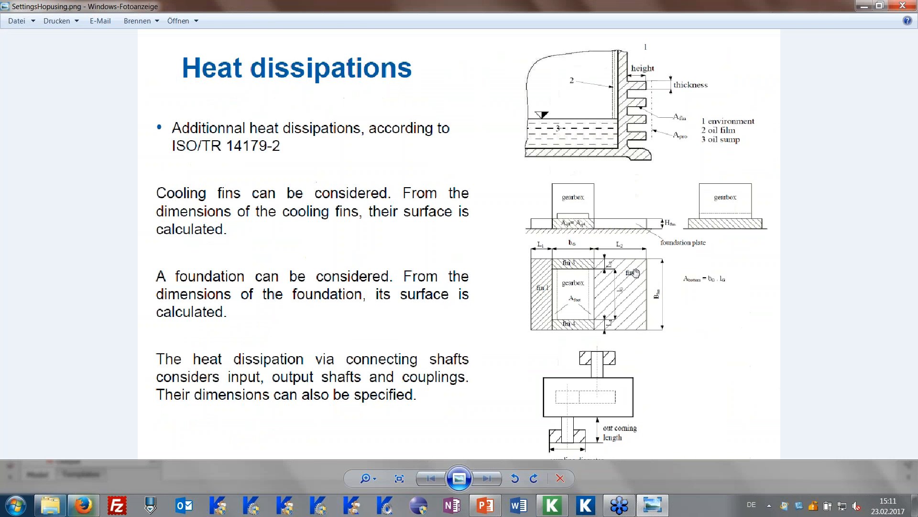
{"action": "scroll", "coordinate": [630, 259], "scroll_direction": "up", "scroll_amount": 2}
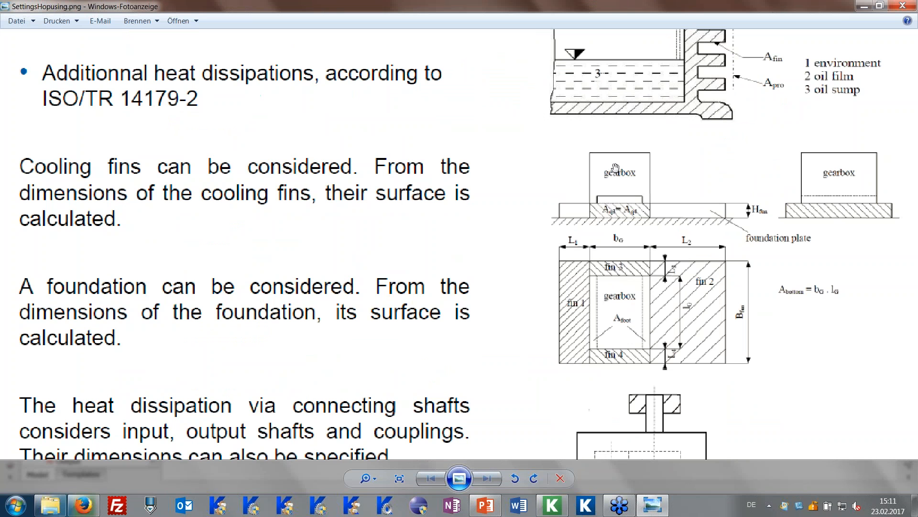
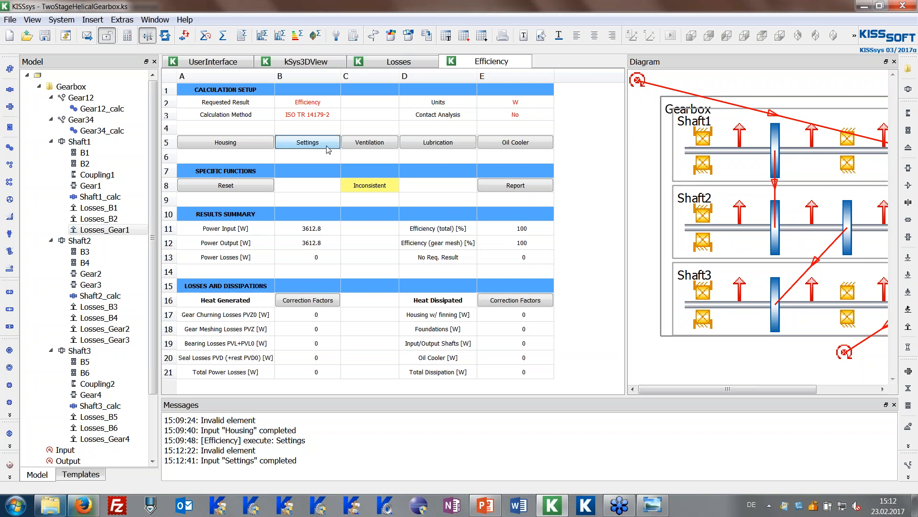
Step: Review the ventilation setup, keep the ventilated surface at No and the air velocity and ambient temperature as they are, and accept it
{"action": "left_click", "coordinate": [371, 143]}
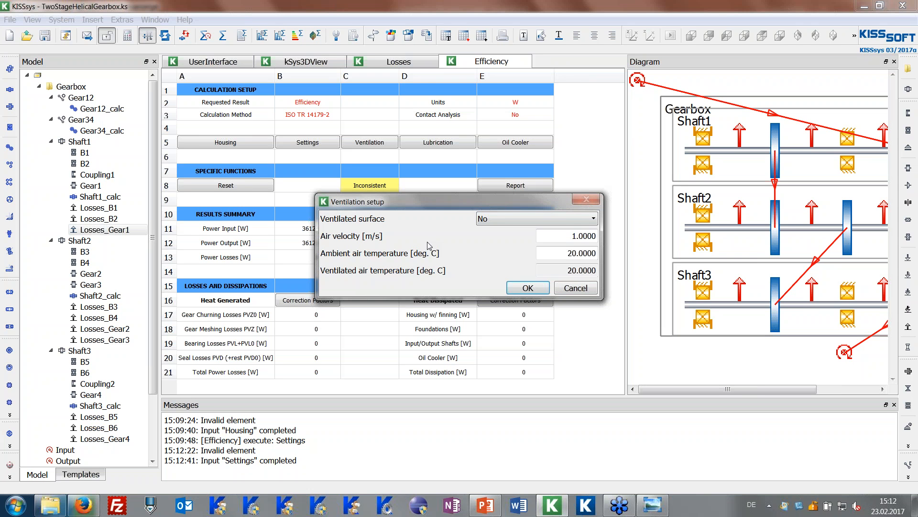
{"action": "left_click", "coordinate": [504, 220]}
{"action": "left_click", "coordinate": [519, 219]}
{"action": "left_click", "coordinate": [536, 220]}
{"action": "left_click", "coordinate": [581, 233]}
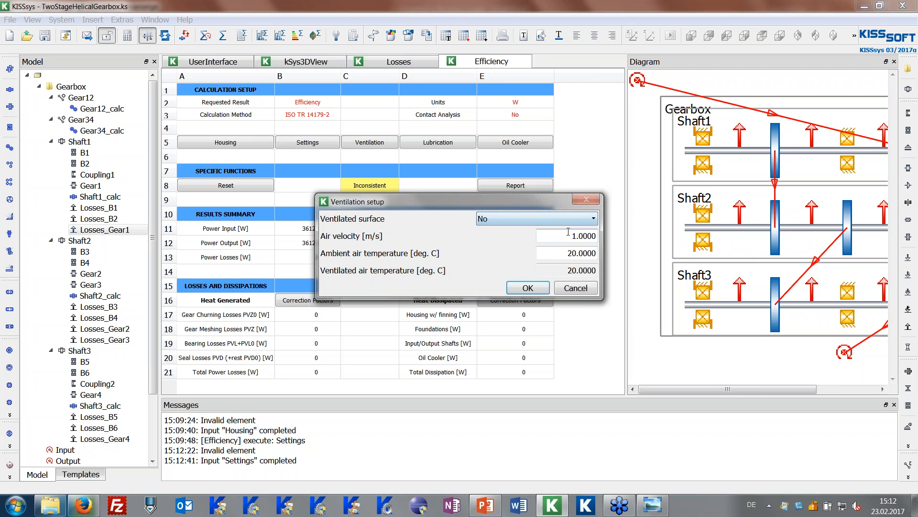
{"action": "left_click_drag", "start_coordinate": [568, 253], "coordinate": [579, 253]}
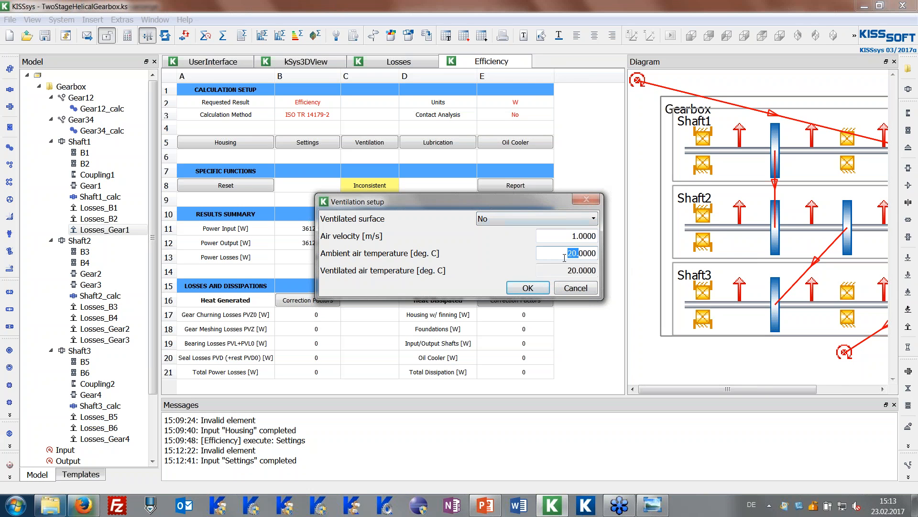
{"action": "left_click", "coordinate": [528, 287]}
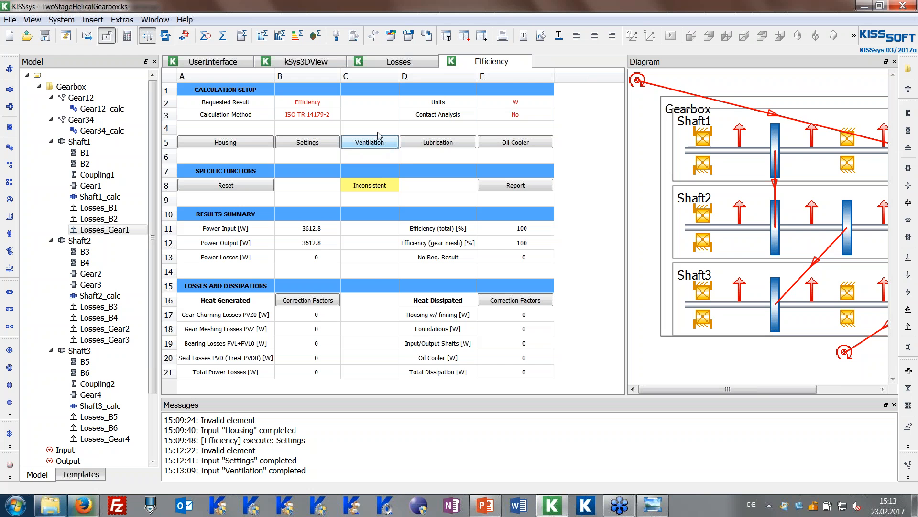
Step: Inspect the gearbox's housing, oil level and foundation plate in the 3D view from different angles
{"action": "left_click", "coordinate": [328, 65]}
{"action": "left_click_drag", "start_coordinate": [368, 189], "coordinate": [431, 182]}
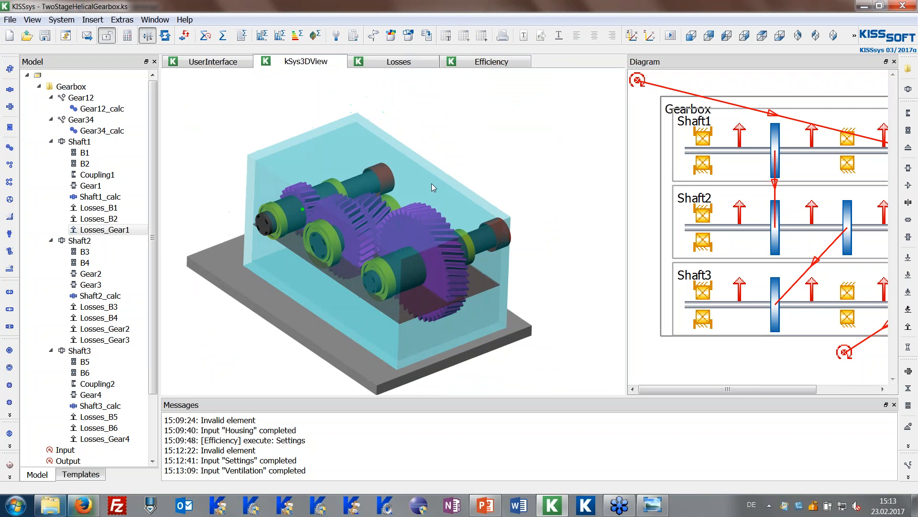
{"action": "left_click_drag", "start_coordinate": [348, 255], "coordinate": [420, 257]}
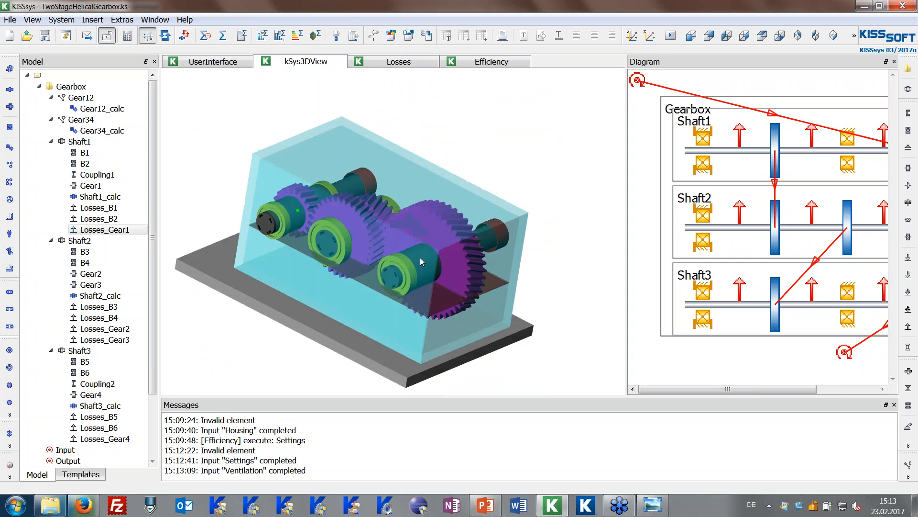
Step: Display the coordinate system in the 3D view and inspect the housing's orientation relative to its axes
{"action": "left_click", "coordinate": [650, 40]}
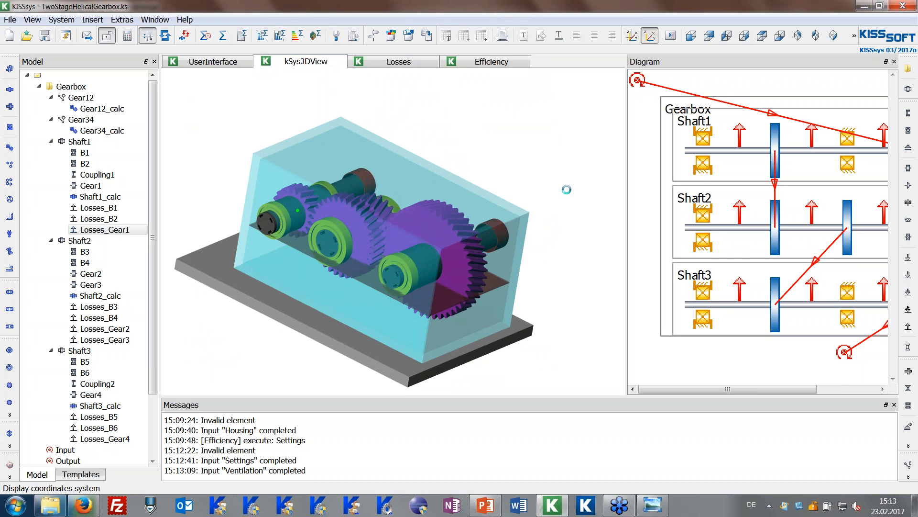
{"action": "scroll", "coordinate": [386, 237], "scroll_direction": "down", "scroll_amount": 3}
{"action": "left_click_drag", "start_coordinate": [385, 235], "coordinate": [465, 222]}
{"action": "left_click_drag", "start_coordinate": [349, 220], "coordinate": [371, 204]}
{"action": "scroll", "coordinate": [370, 204], "scroll_direction": "up", "scroll_amount": 3}
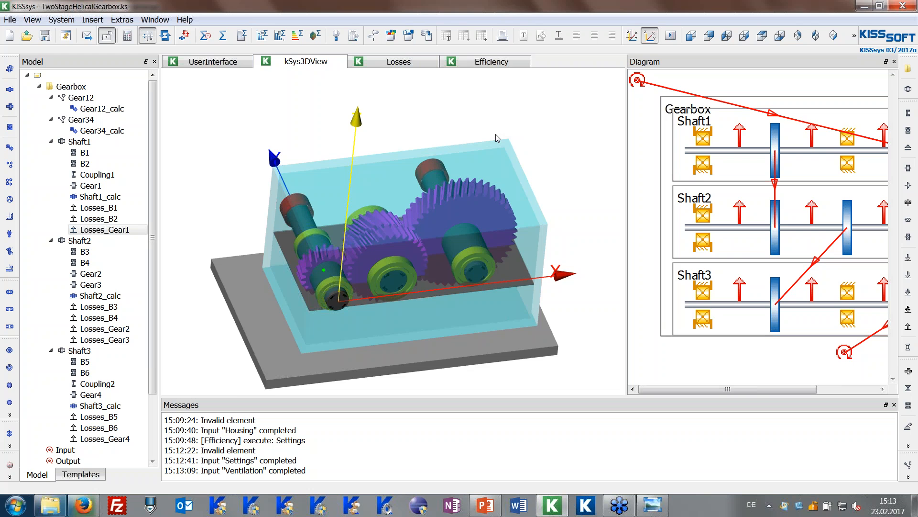
Step: Review the plane options for the ventilated surface on the Efficiency sheet, keep No and accept the ventilation setup
{"action": "left_click", "coordinate": [503, 66]}
{"action": "left_click", "coordinate": [386, 144]}
{"action": "left_click", "coordinate": [526, 219]}
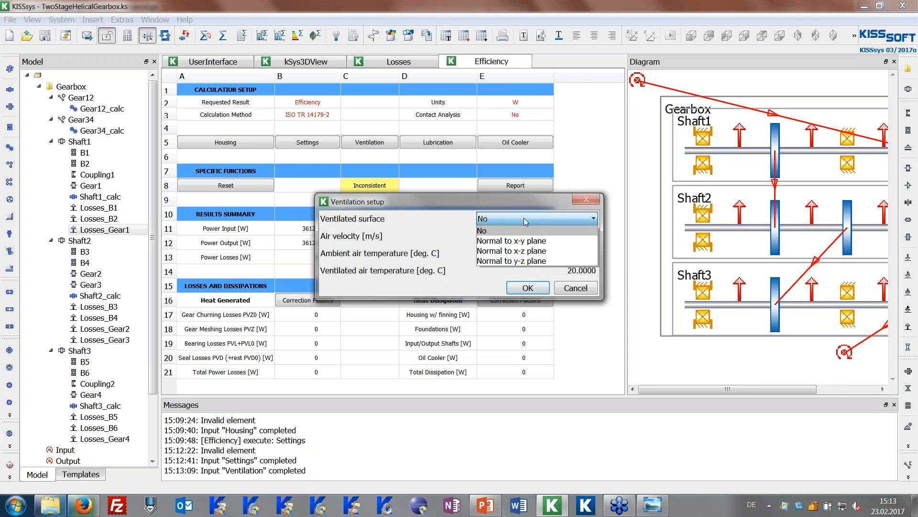
{"action": "left_click", "coordinate": [522, 225]}
{"action": "left_click", "coordinate": [528, 288]}
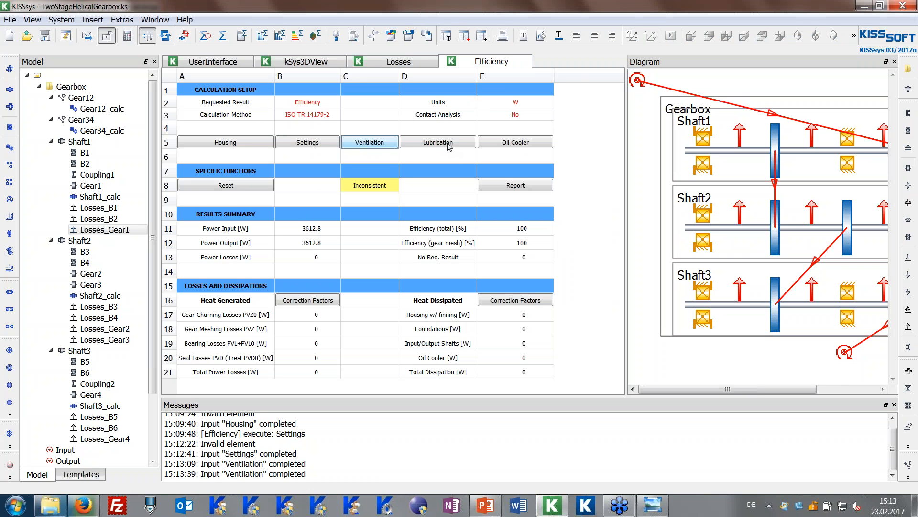
Step: In the lubrication setup, connect both the oil temperature and the oil level, keeping the global oil temperature at 80 °C
{"action": "left_click", "coordinate": [448, 144]}
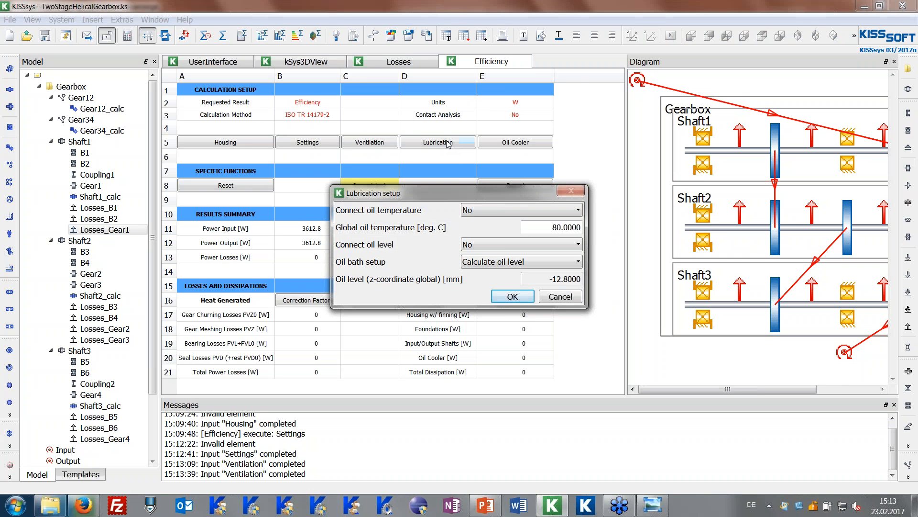
{"action": "left_click", "coordinate": [498, 211]}
{"action": "left_click", "coordinate": [508, 222]}
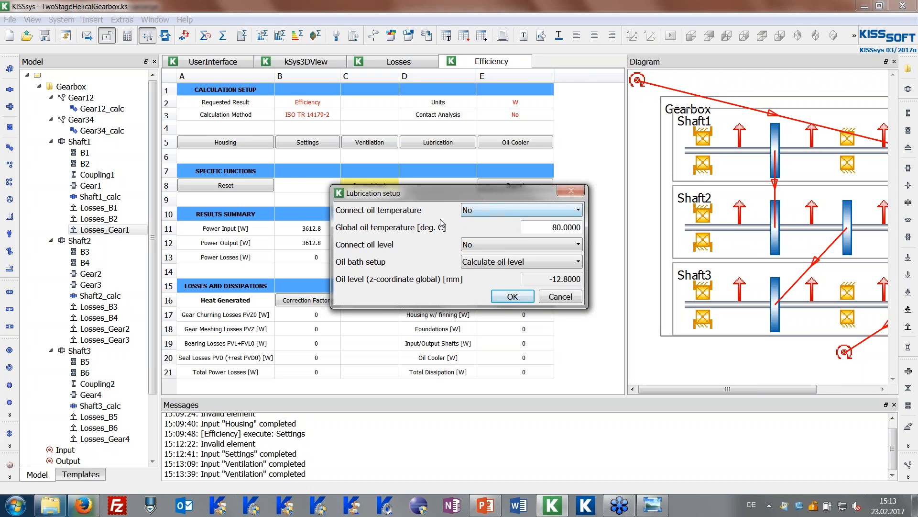
{"action": "double_click", "coordinate": [564, 227]}
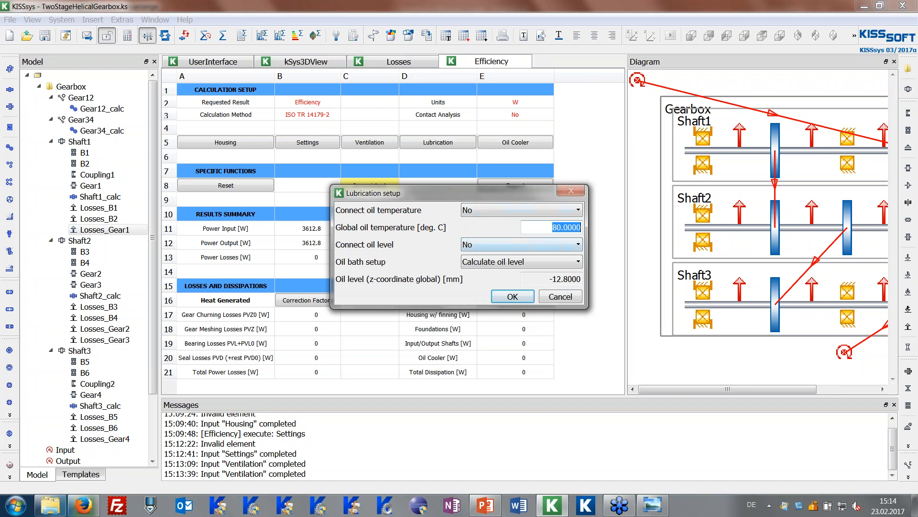
{"action": "left_click", "coordinate": [490, 207]}
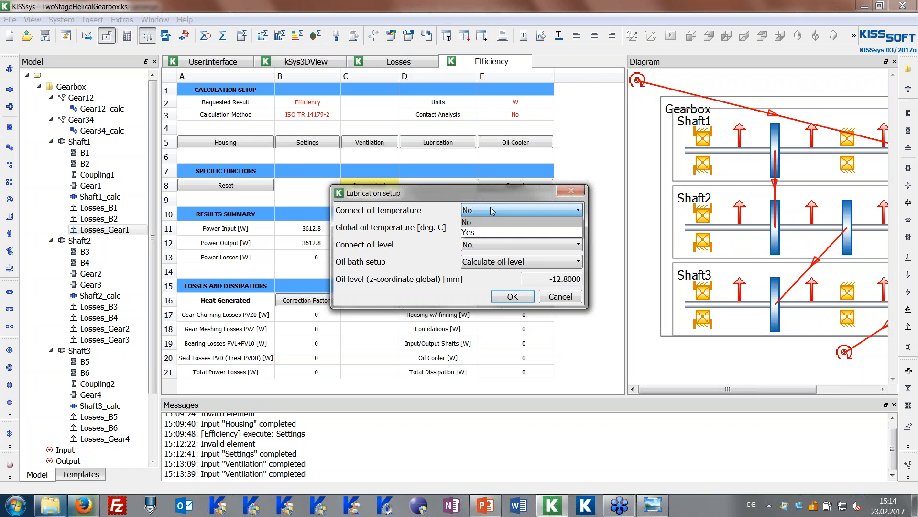
{"action": "left_click", "coordinate": [483, 231]}
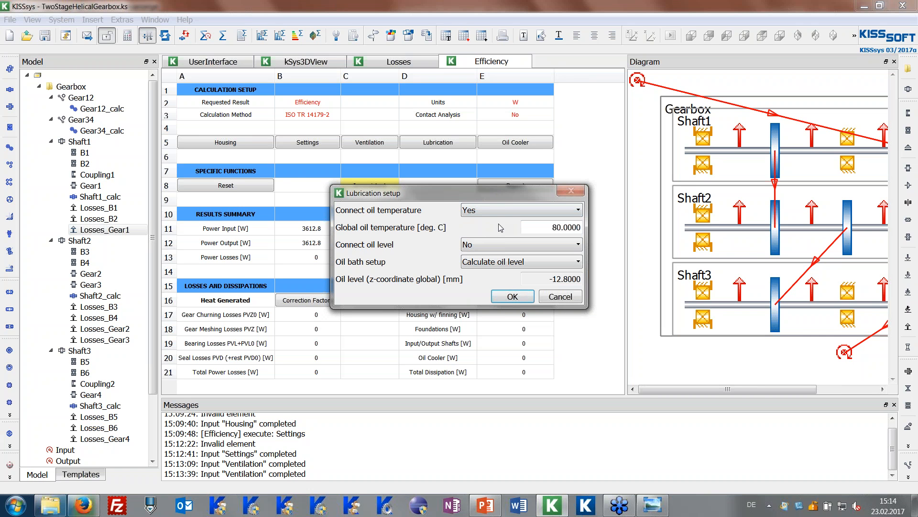
{"action": "double_click", "coordinate": [567, 227]}
{"action": "left_click", "coordinate": [484, 245]}
{"action": "left_click", "coordinate": [478, 266]}
Step: Check the Set oil level option for the oil bath, return it to Calculate oil level and accept the lubrication setup
{"action": "left_click", "coordinate": [504, 263]}
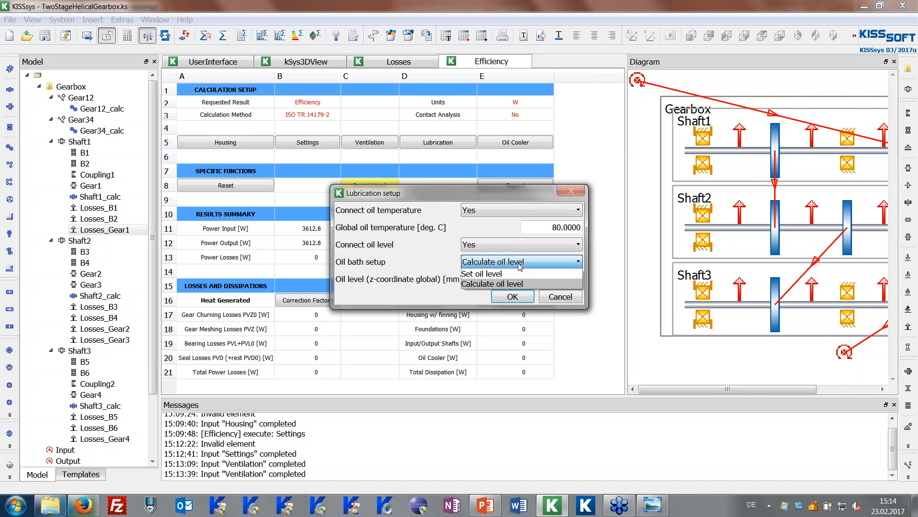
{"action": "left_click", "coordinate": [520, 263]}
{"action": "left_click", "coordinate": [521, 263]}
{"action": "left_click", "coordinate": [521, 273]}
{"action": "key", "text": "Tab"}
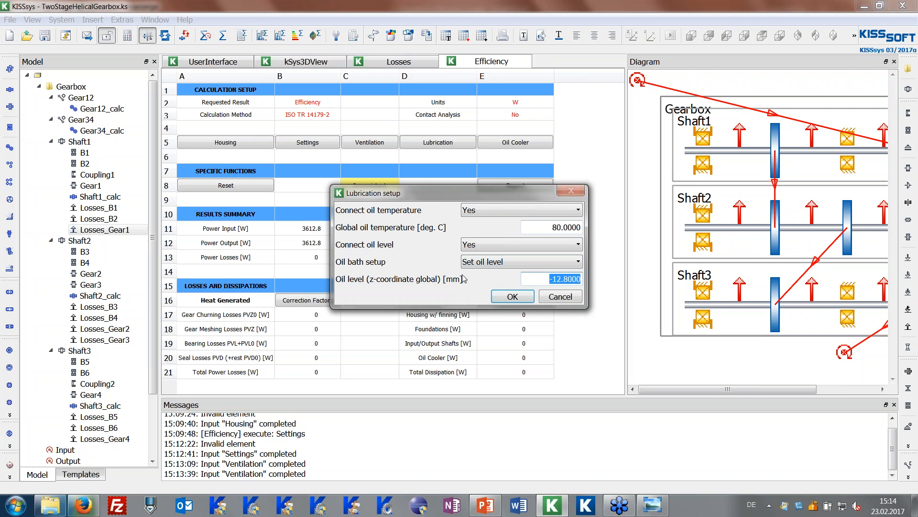
{"action": "left_click", "coordinate": [503, 262]}
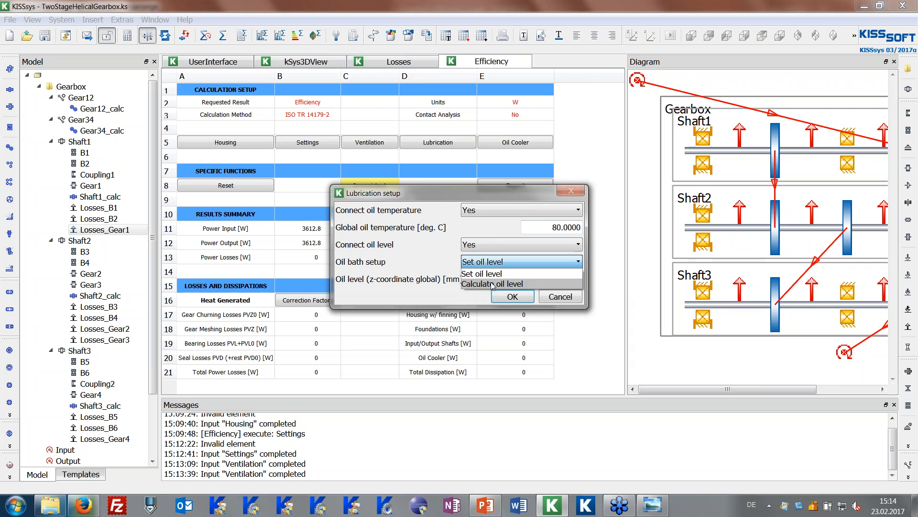
{"action": "left_click", "coordinate": [493, 284]}
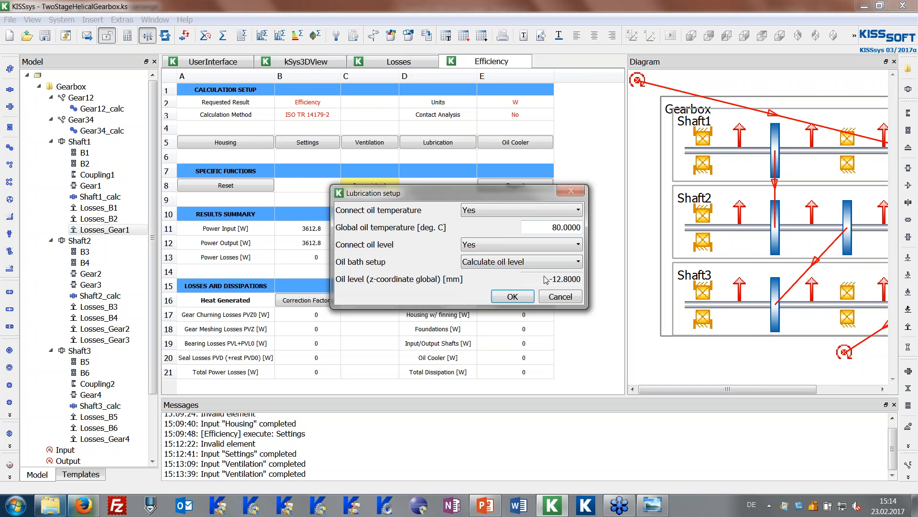
{"action": "left_click", "coordinate": [523, 300]}
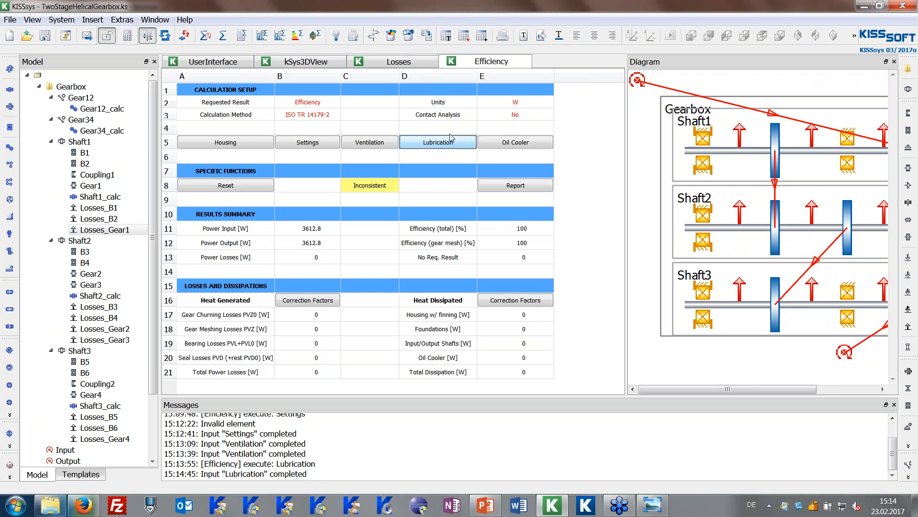
Step: Review the oil cooler's rated cooling power and temperature settings, keep the cooling power at 0 W and accept them
{"action": "left_click", "coordinate": [520, 144]}
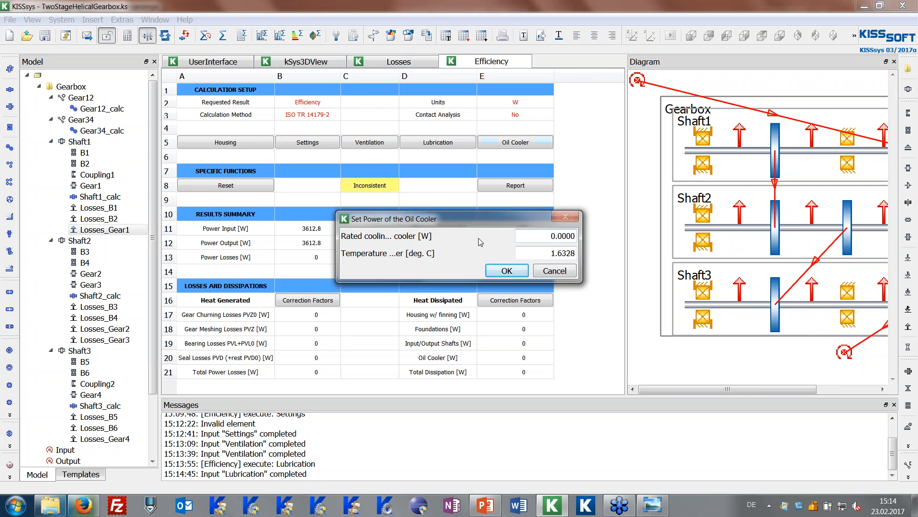
{"action": "double_click", "coordinate": [545, 237]}
{"action": "key", "text": "Tab"}
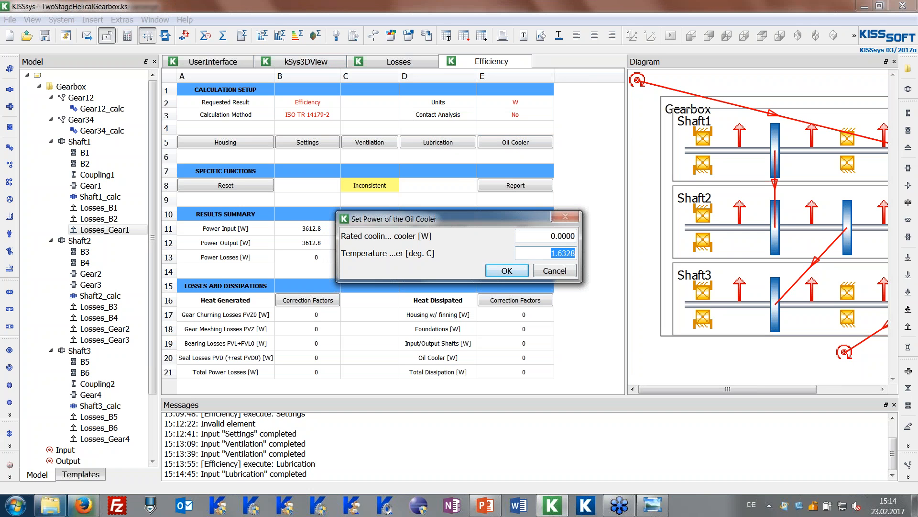
{"action": "key", "text": "shift+Tab"}
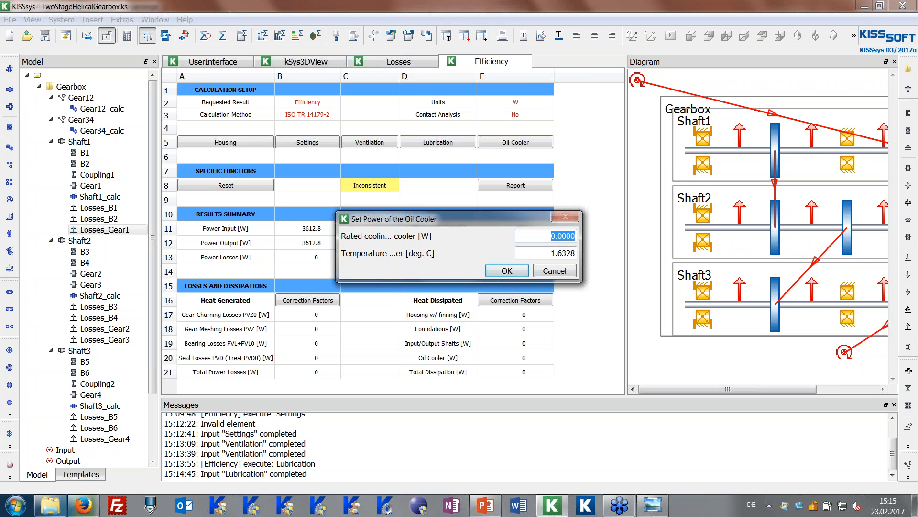
{"action": "left_click", "coordinate": [487, 274]}
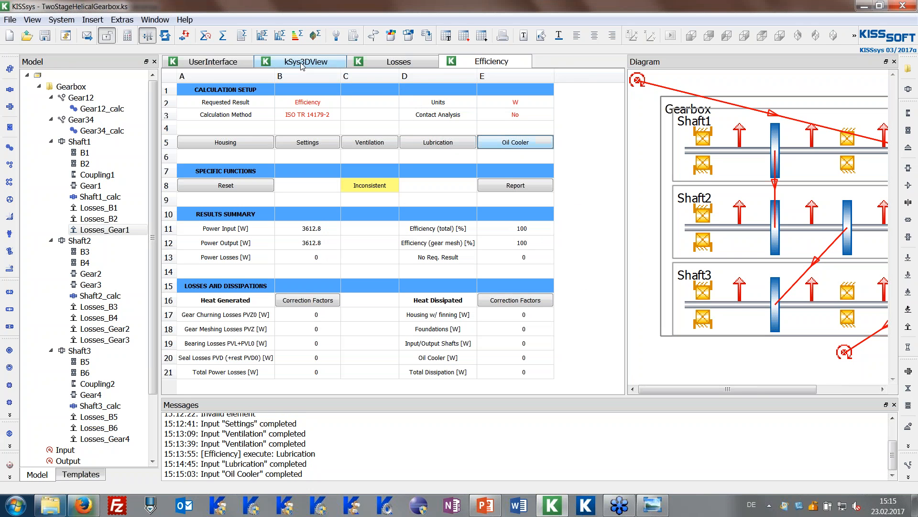
Step: Inspect the oil level relative to the gears and coordinate axes in the 3D view, including from the front
{"action": "left_click", "coordinate": [316, 65]}
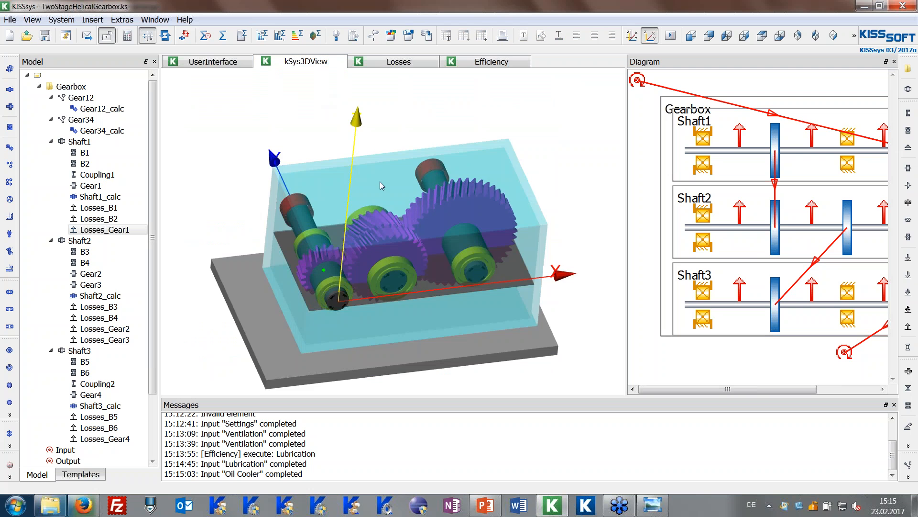
{"action": "left_click_drag", "start_coordinate": [268, 146], "coordinate": [353, 268]}
{"action": "scroll", "coordinate": [354, 268], "scroll_direction": "up", "scroll_amount": 2}
{"action": "left_click_drag", "start_coordinate": [291, 280], "coordinate": [300, 259]}
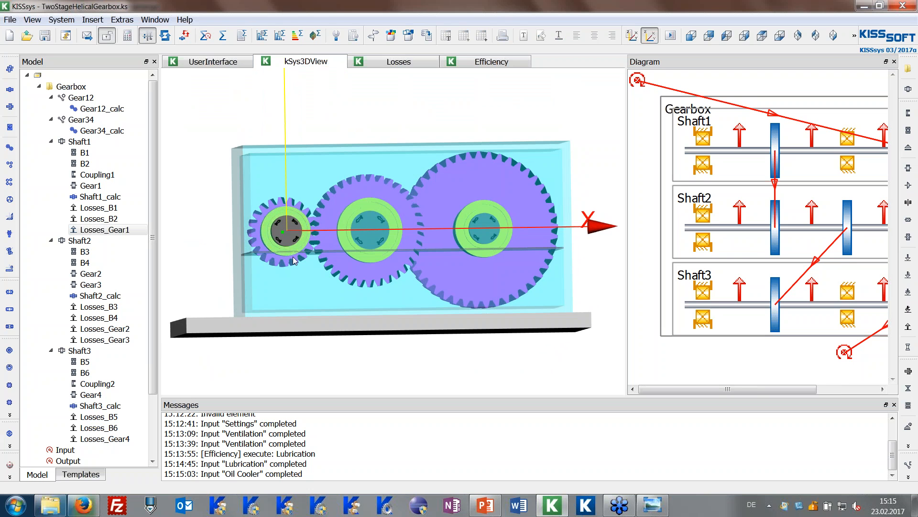
{"action": "left_click_drag", "start_coordinate": [302, 258], "coordinate": [325, 287]}
{"action": "scroll", "coordinate": [379, 260], "scroll_direction": "down", "scroll_amount": 3}
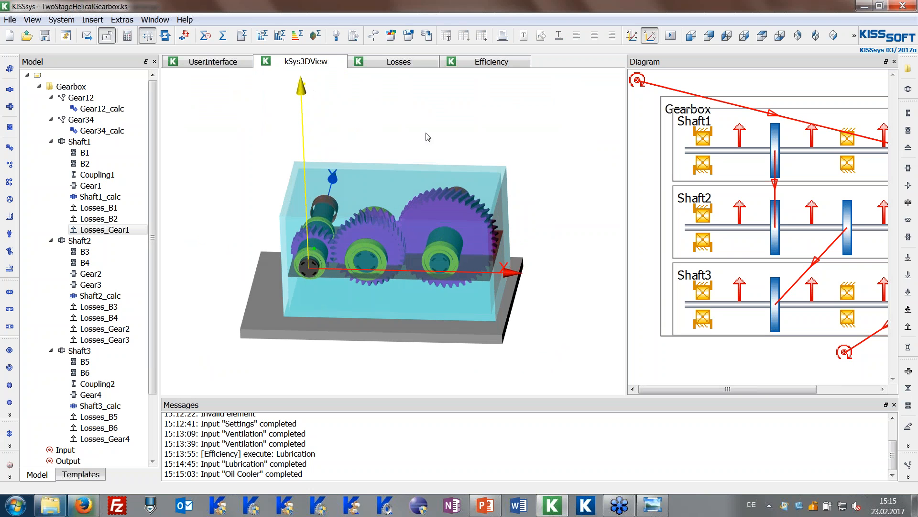
Step: Recheck the oil level connection and oil bath options in the lubrication setup, and leave it without changes
{"action": "left_click", "coordinate": [473, 64]}
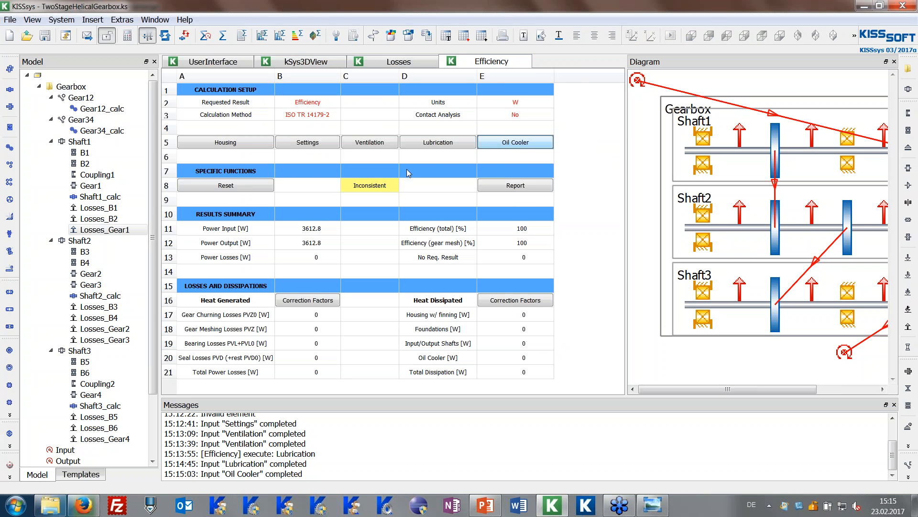
{"action": "left_click", "coordinate": [447, 142]}
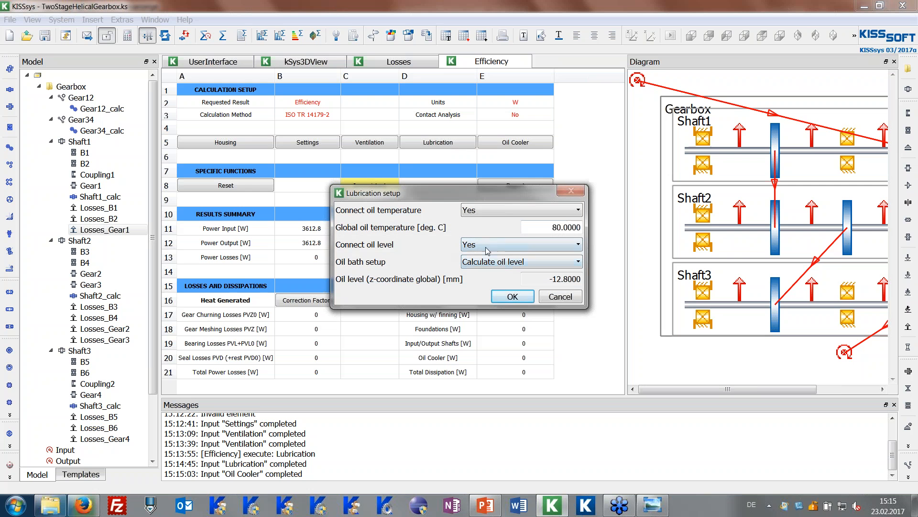
{"action": "left_click", "coordinate": [550, 296]}
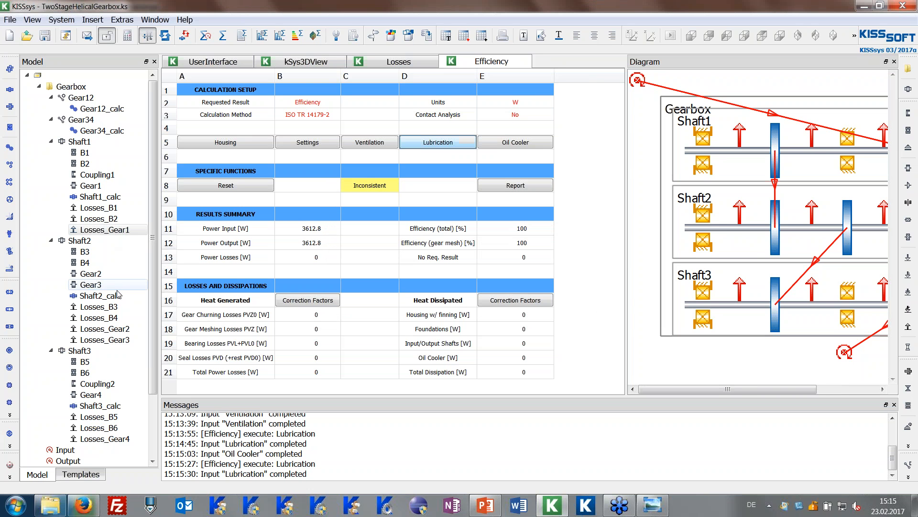
Step: Open the Shaft2_calc shaft calculation, examine the oil level line in the shaft drawing and close it
{"action": "left_click", "coordinate": [119, 295]}
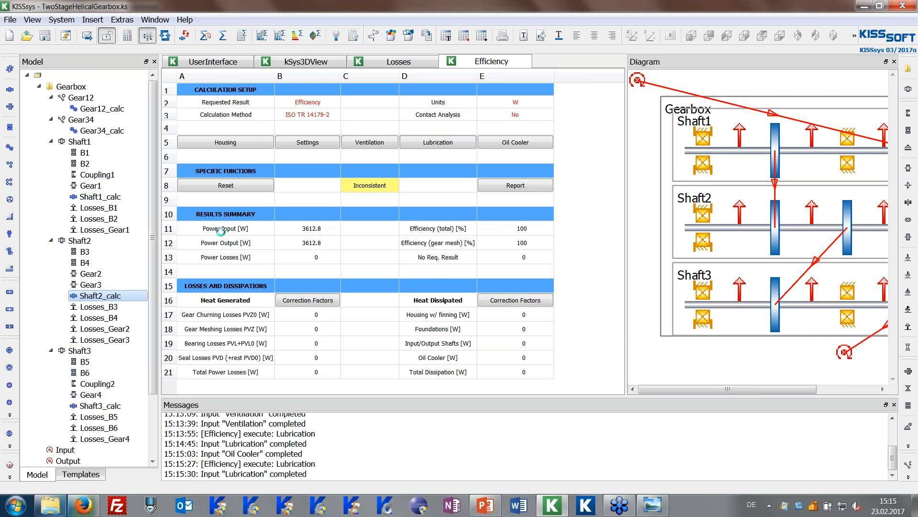
{"action": "double_click", "coordinate": [109, 295]}
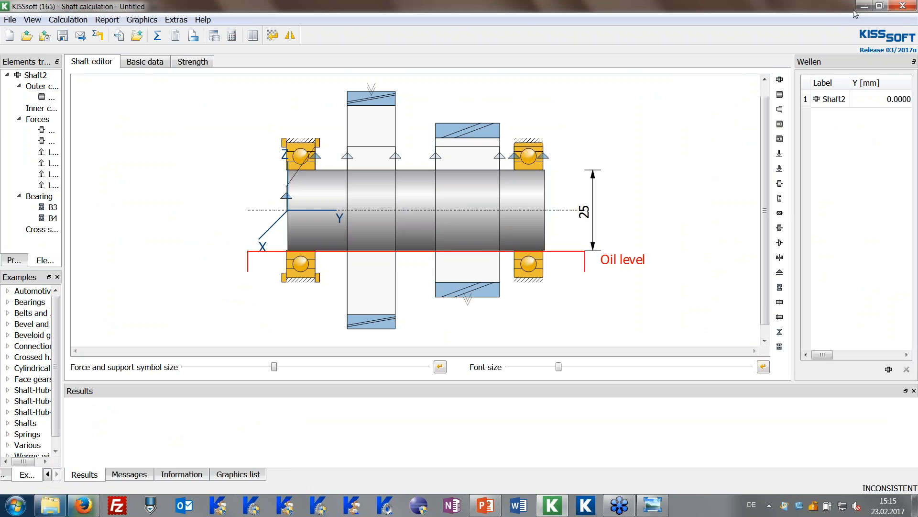
{"action": "left_click", "coordinate": [903, 6]}
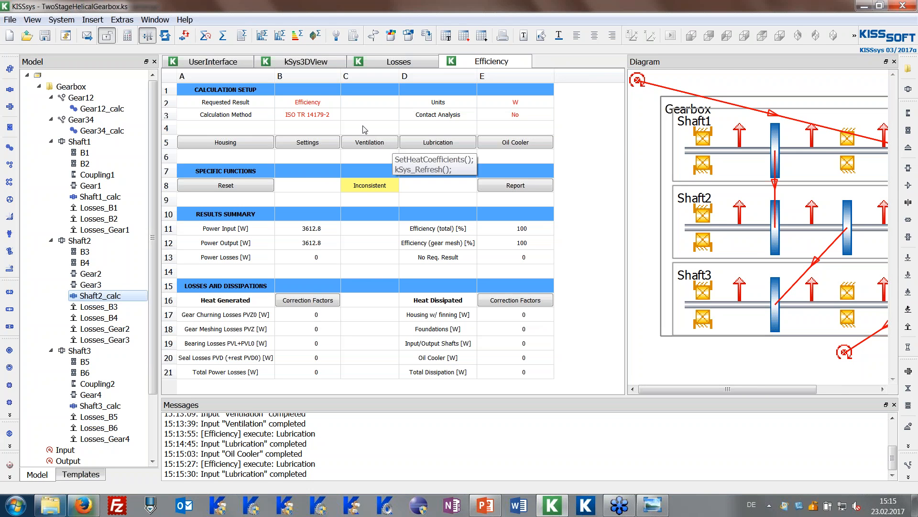
Step: Keep Efficiency as the requested result and run the efficiency calculation
{"action": "left_click", "coordinate": [329, 102]}
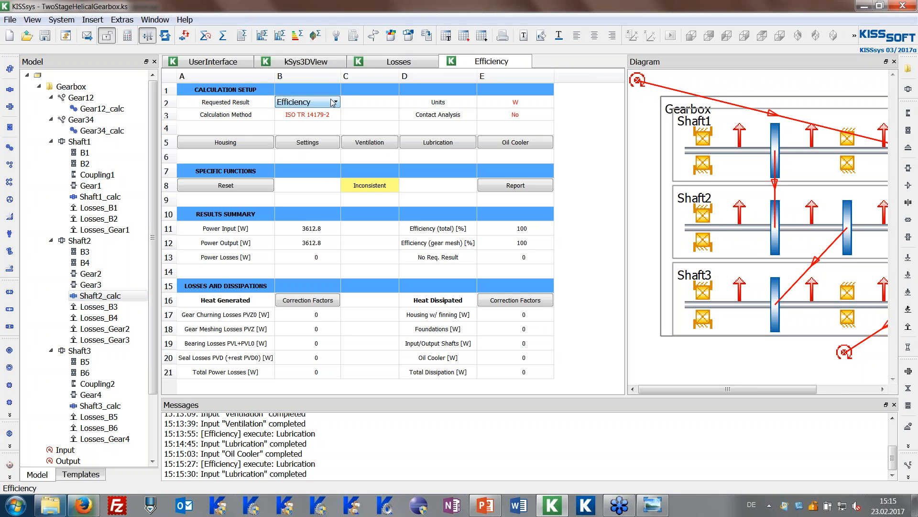
{"action": "left_click", "coordinate": [354, 101]}
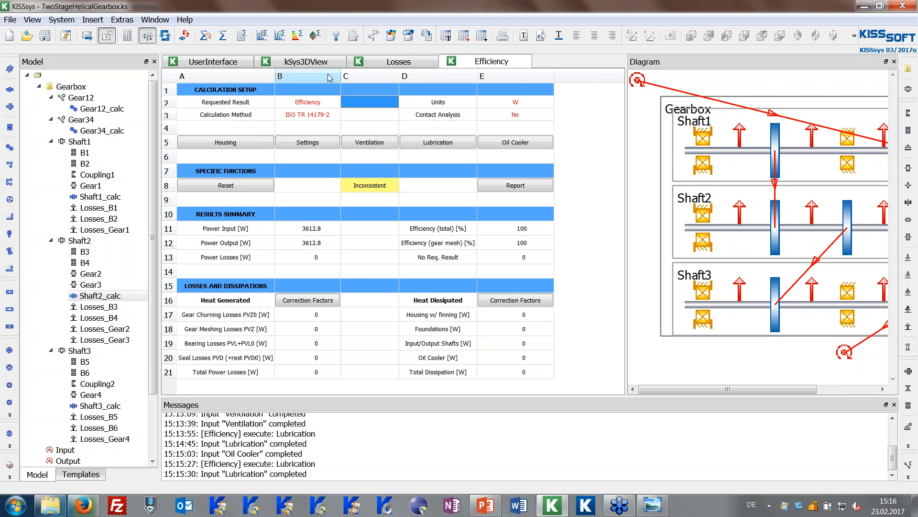
{"action": "left_click", "coordinate": [298, 38]}
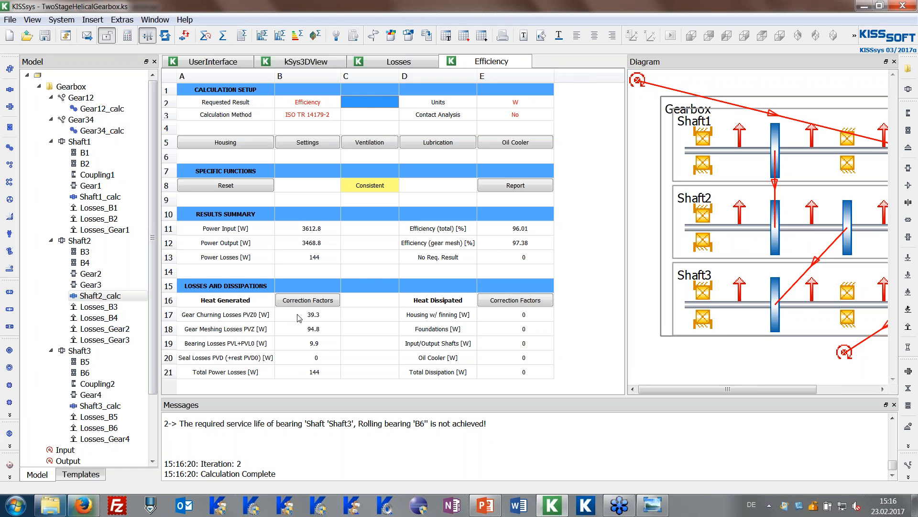
Step: Examine the gear churning, gear meshing and total power losses under Heat Generated
{"action": "mouse_move", "coordinate": [319, 319]}
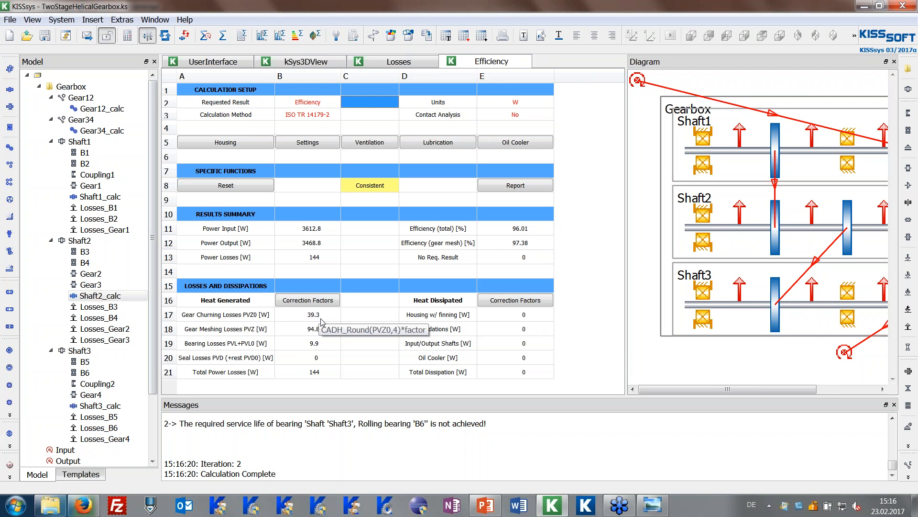
{"action": "mouse_move", "coordinate": [310, 338]}
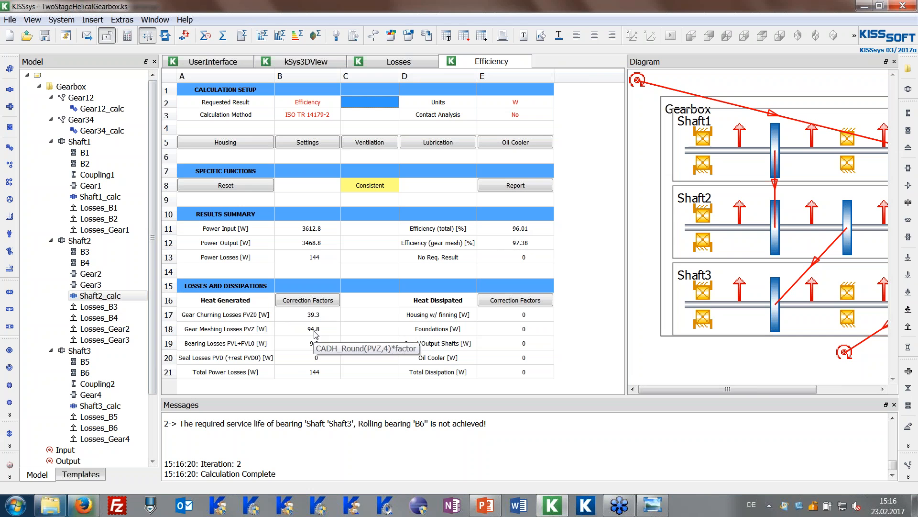
{"action": "mouse_move", "coordinate": [315, 372]}
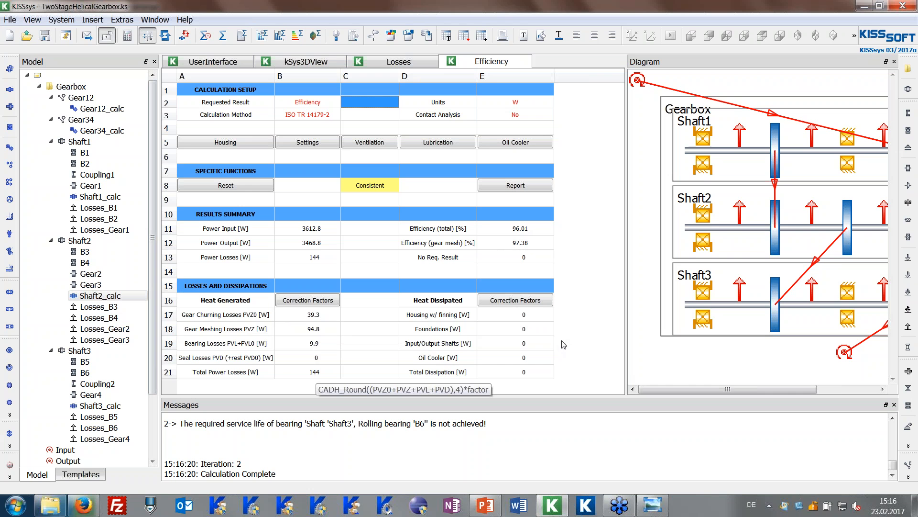
{"action": "left_click", "coordinate": [582, 376]}
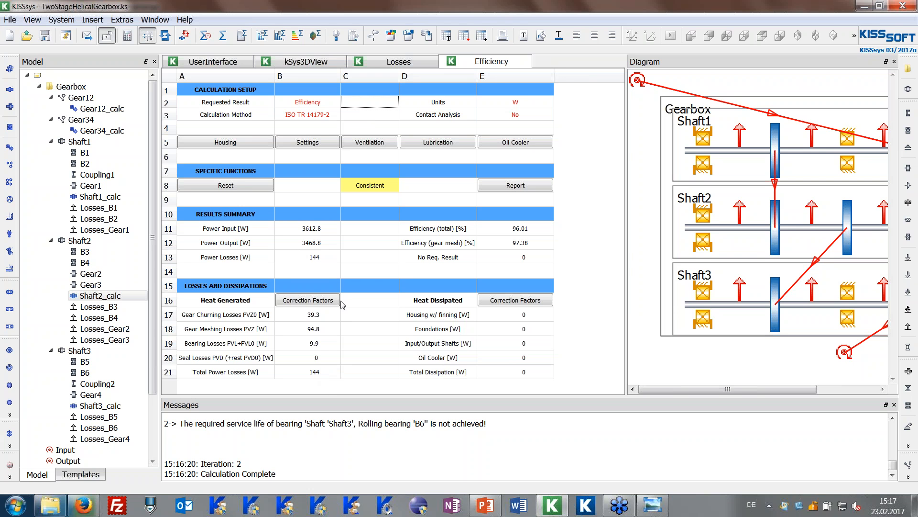
Step: Set the requested result to Heat Transfer and run the efficiency calculation
{"action": "left_click", "coordinate": [319, 106]}
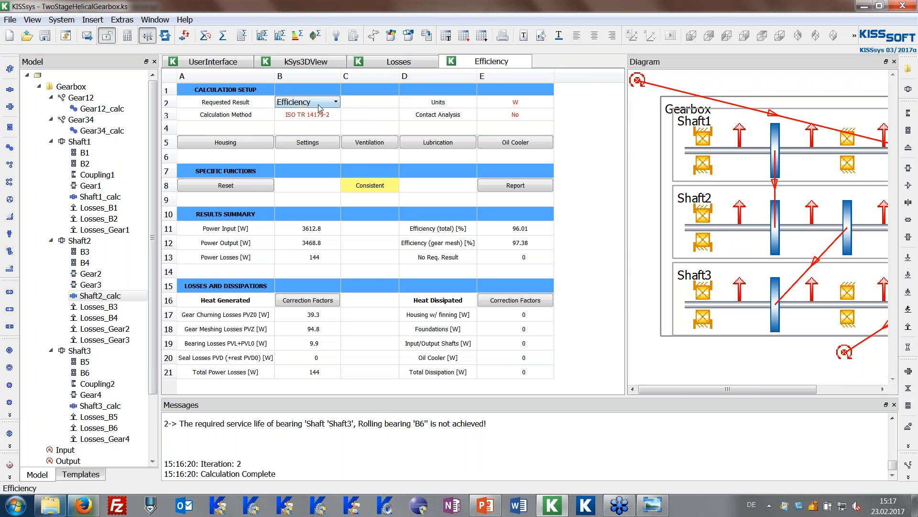
{"action": "left_click", "coordinate": [321, 108]}
{"action": "left_click", "coordinate": [299, 124]}
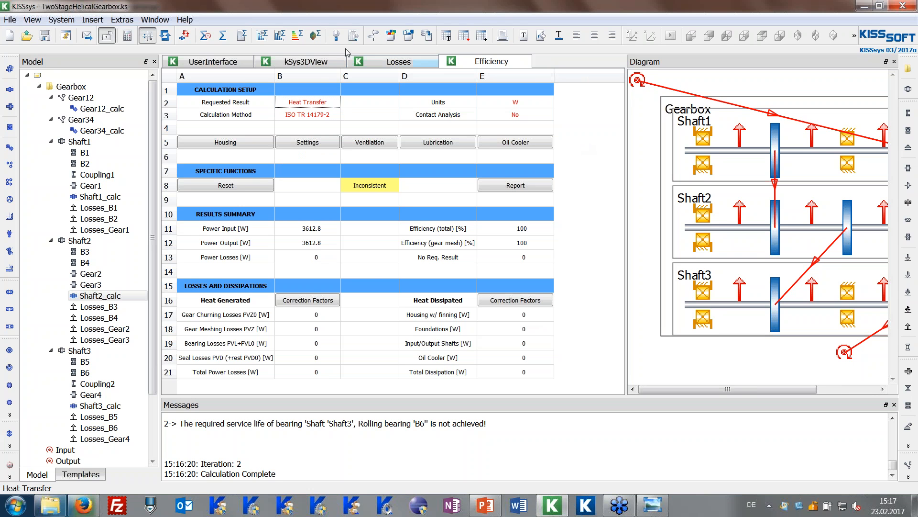
{"action": "left_click", "coordinate": [293, 38]}
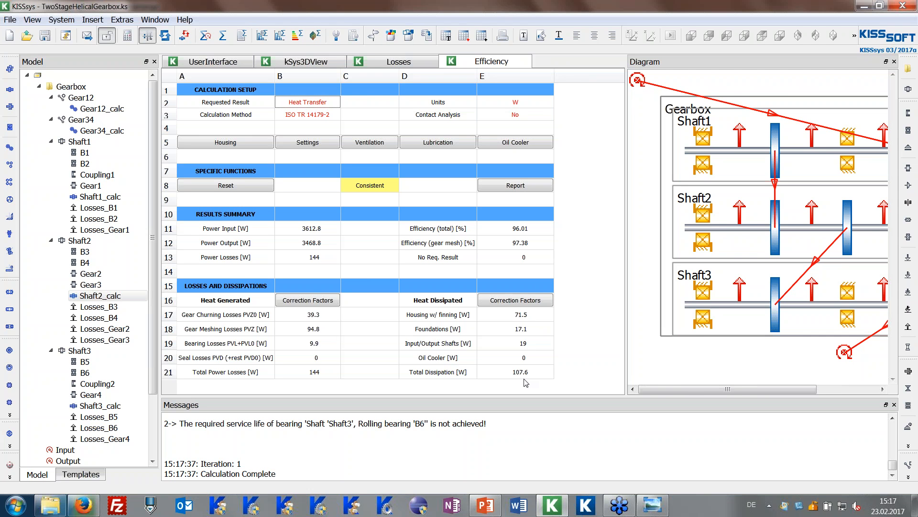
Step: Examine the housing heat dissipation and compare the total power losses with the total dissipation
{"action": "mouse_move", "coordinate": [525, 382]}
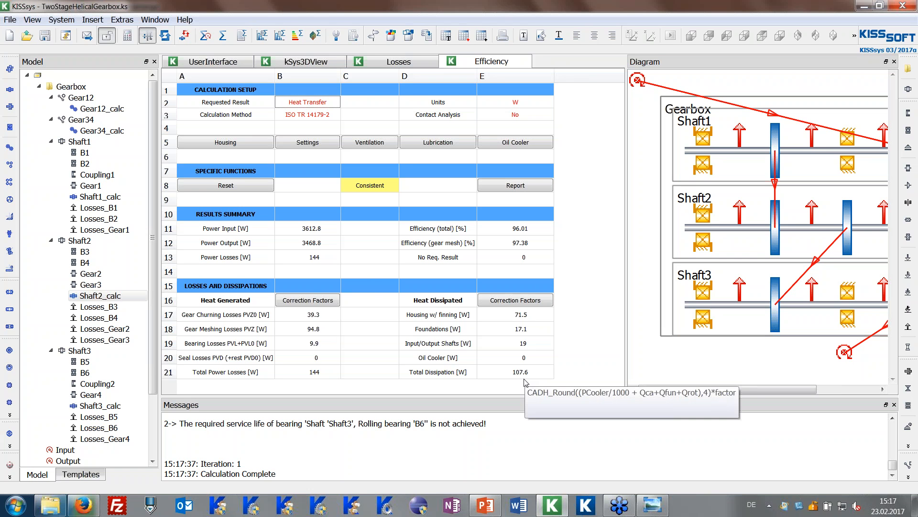
{"action": "left_click", "coordinate": [521, 317]}
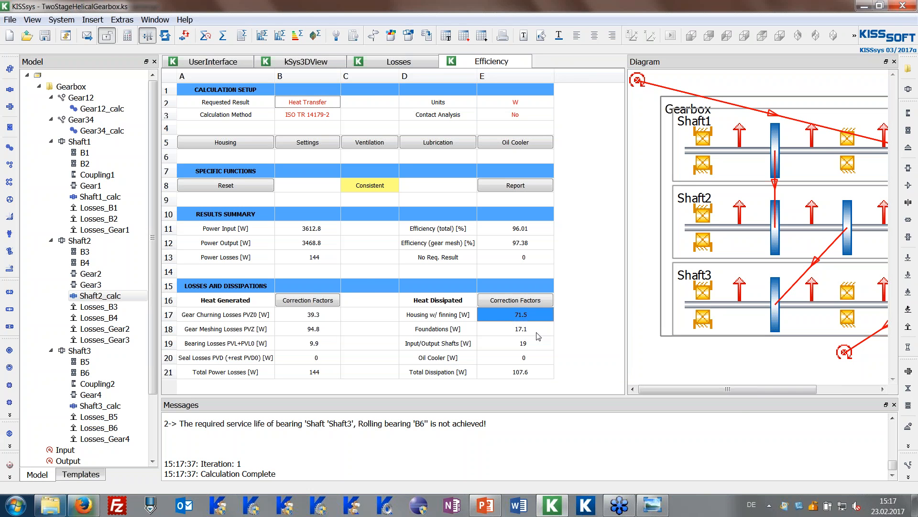
{"action": "left_click", "coordinate": [577, 333]}
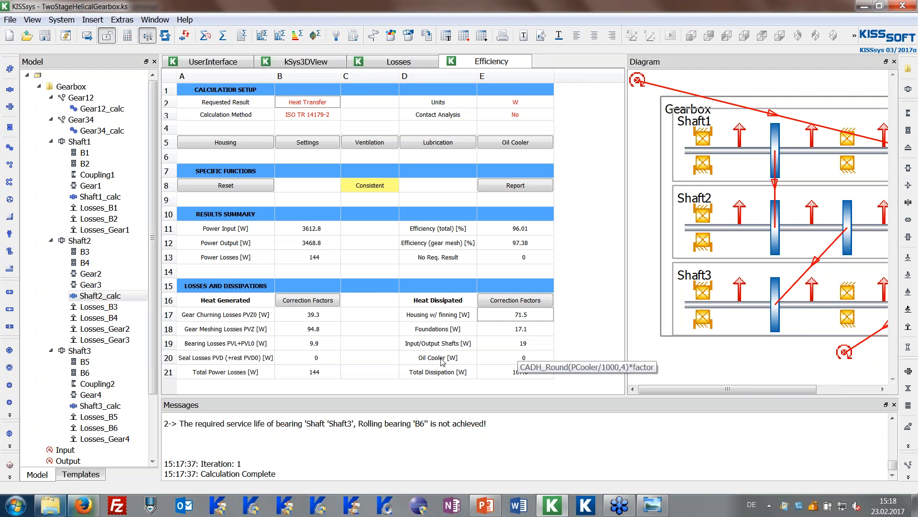
{"action": "left_click", "coordinate": [331, 372]}
{"action": "left_click", "coordinate": [537, 375]}
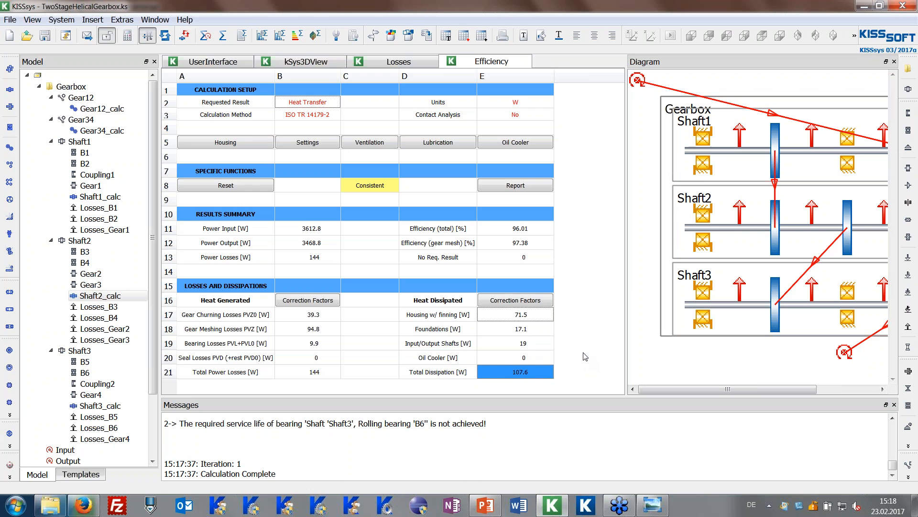
{"action": "left_click", "coordinate": [582, 239]}
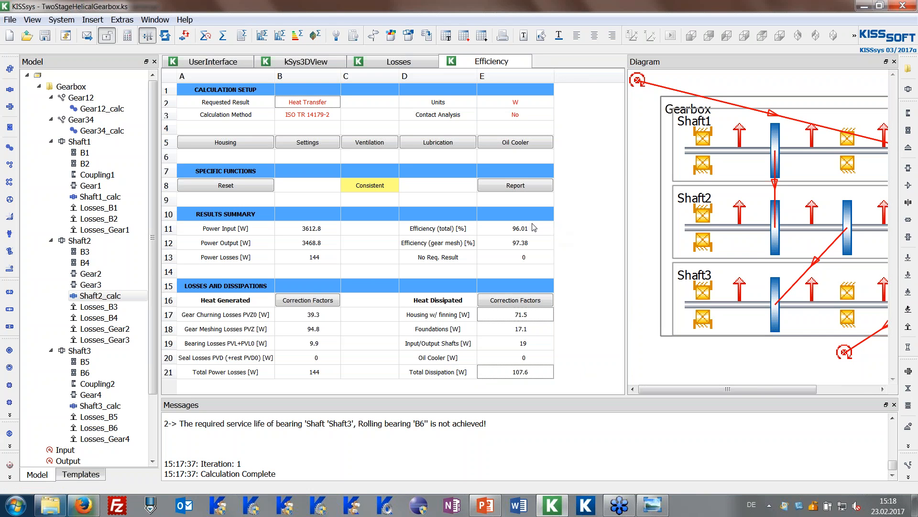
Step: Set the requested result to Cooler Power and run the calculation
{"action": "left_click", "coordinate": [324, 100]}
{"action": "left_click", "coordinate": [324, 102]}
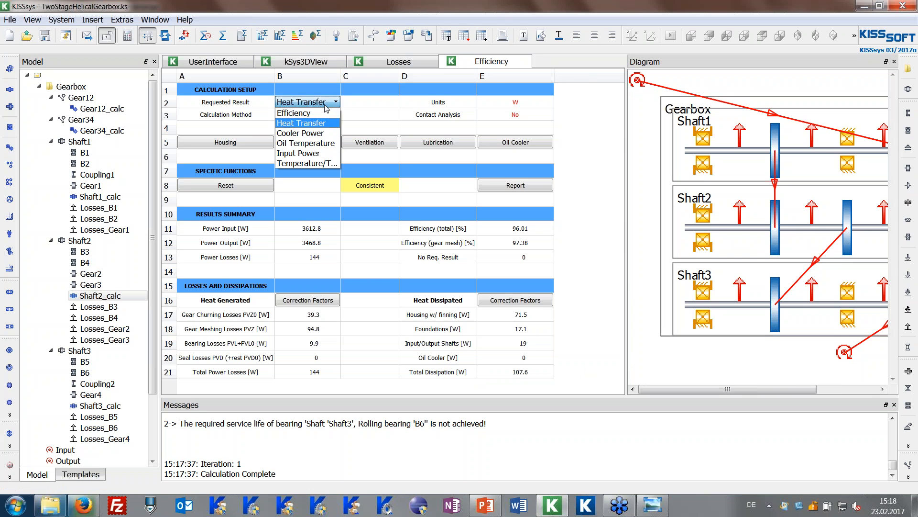
{"action": "left_click", "coordinate": [323, 135]}
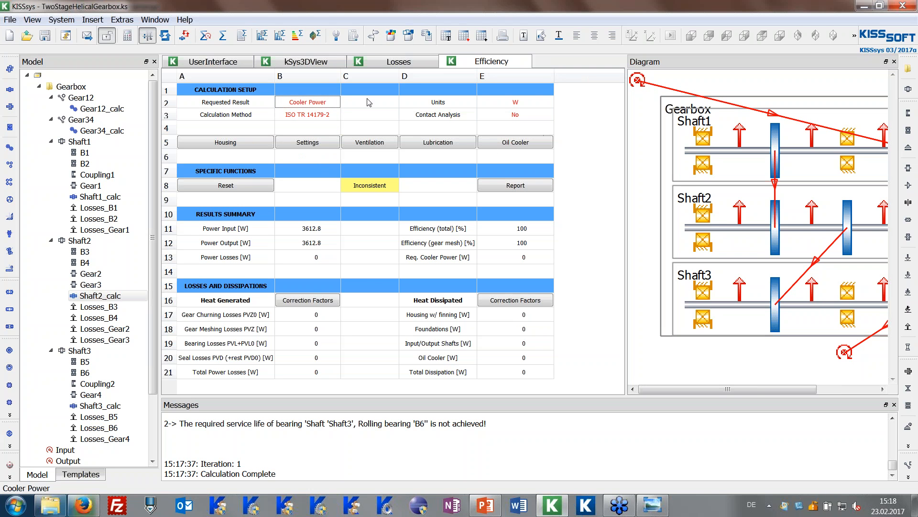
{"action": "left_click", "coordinate": [297, 36]}
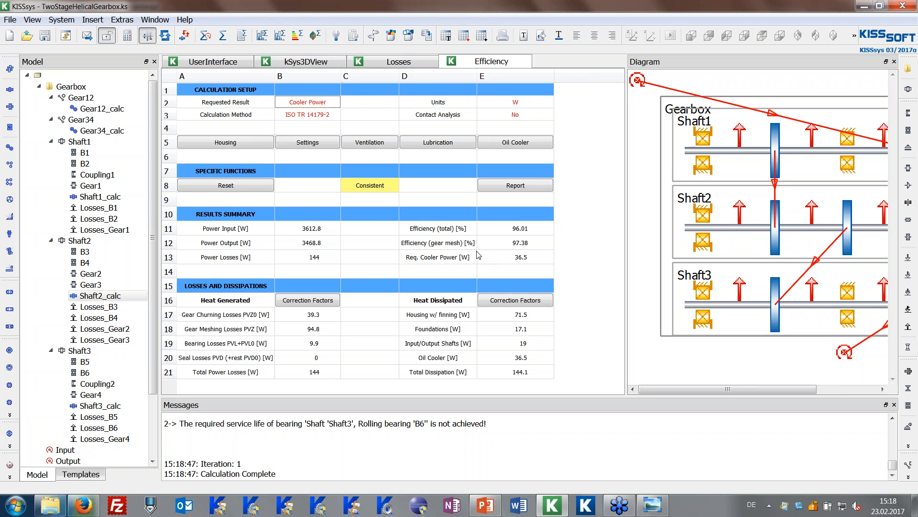
Step: Compare the total power losses with the total dissipation and check the required cooler power
{"action": "mouse_move", "coordinate": [477, 254]}
{"action": "mouse_move", "coordinate": [308, 105]}
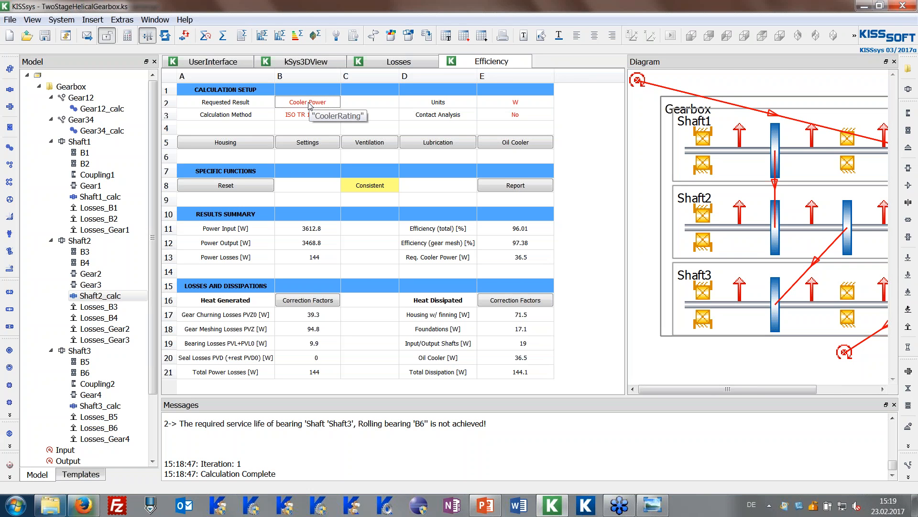
{"action": "left_click", "coordinate": [319, 374]}
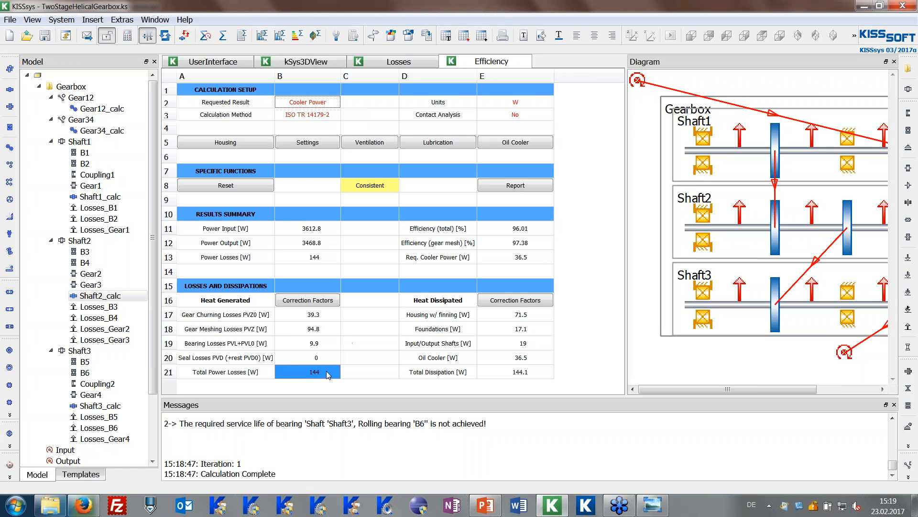
{"action": "left_click", "coordinate": [508, 371]}
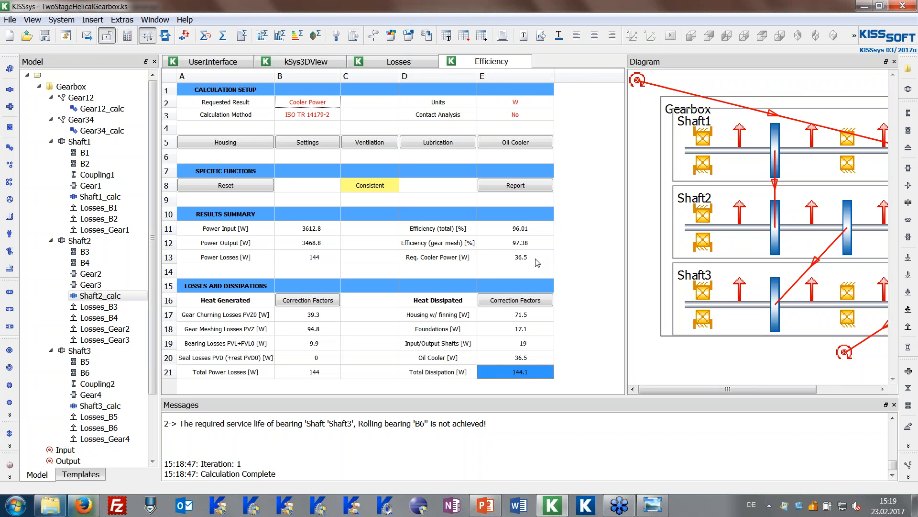
{"action": "left_click", "coordinate": [576, 254]}
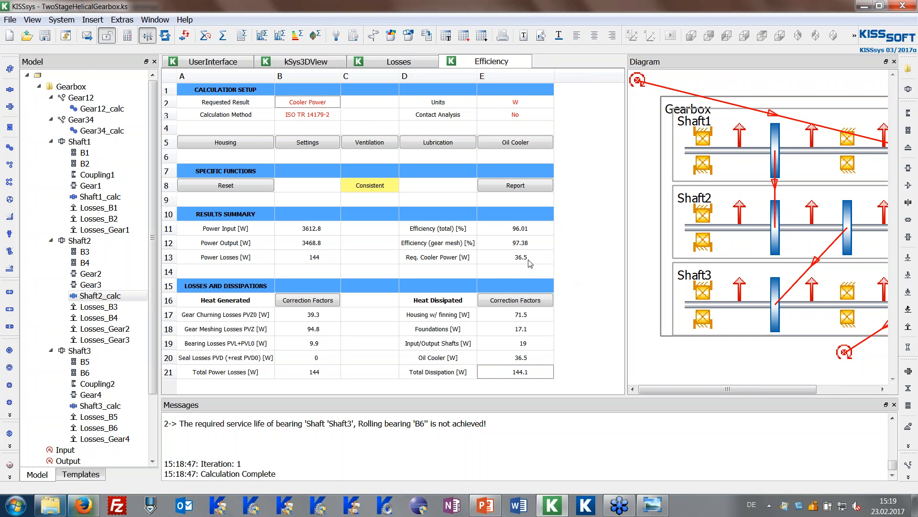
{"action": "mouse_move", "coordinate": [530, 263]}
Step: Set the rated cooling power of the oil cooler to 0 W
{"action": "left_click", "coordinate": [511, 143]}
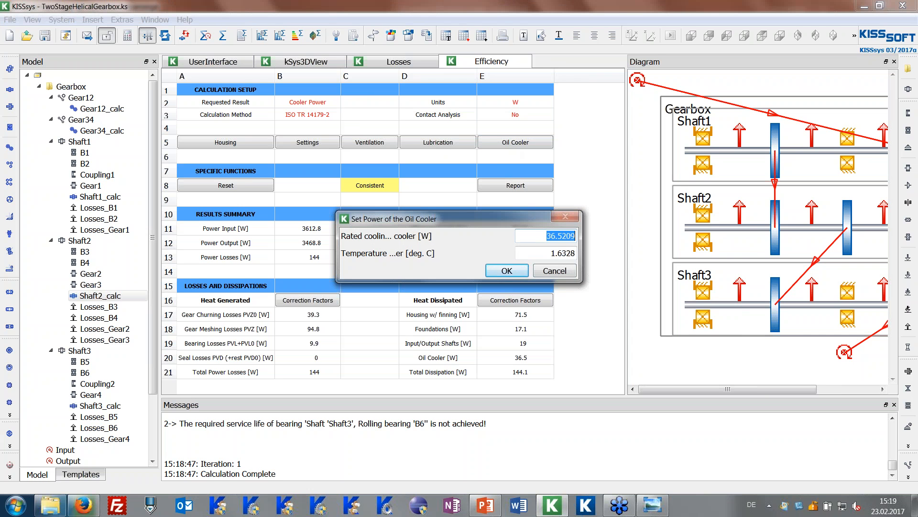
{"action": "type", "text": "0"}
{"action": "key", "text": "Return"}
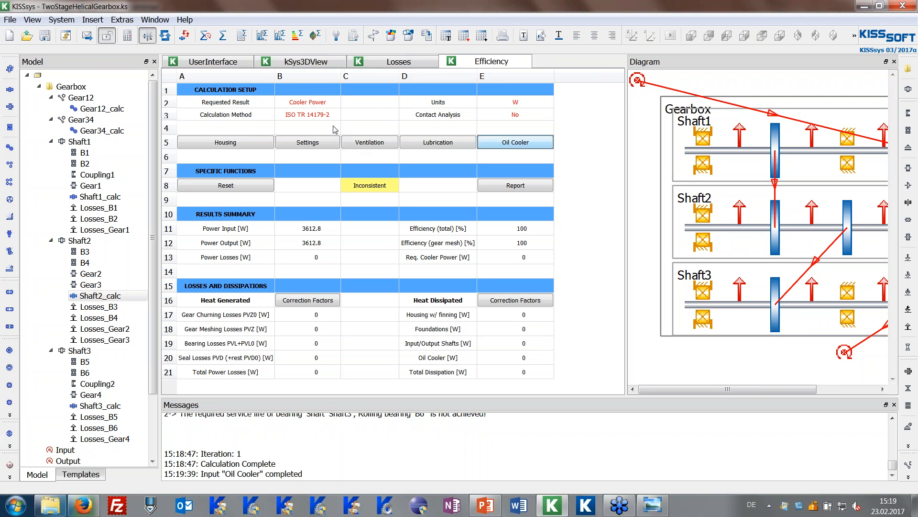
Step: Set the requested result to Oil Temperature and run the calculation
{"action": "left_click", "coordinate": [322, 103]}
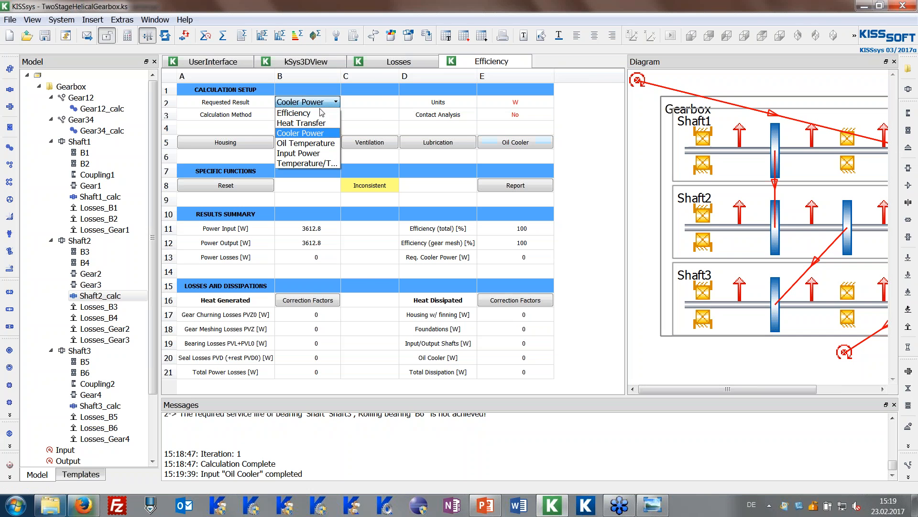
{"action": "left_click", "coordinate": [310, 143]}
{"action": "left_click", "coordinate": [580, 143]}
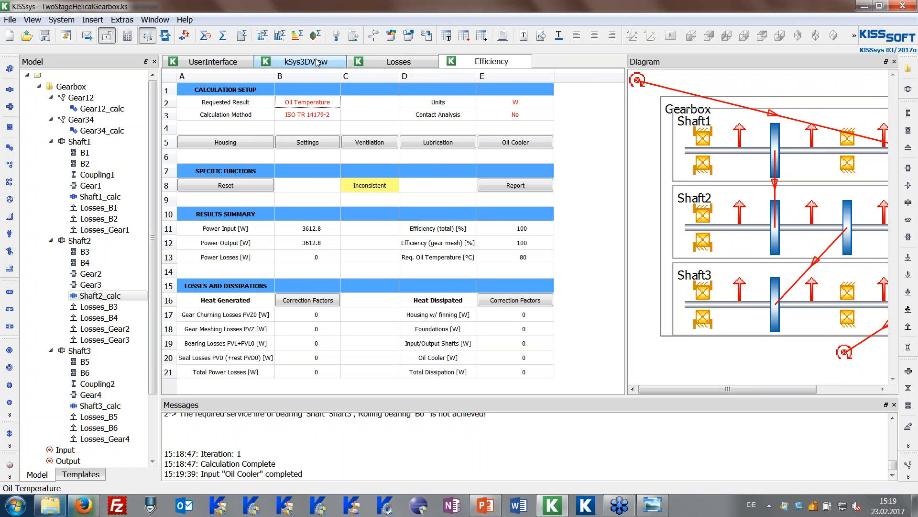
{"action": "left_click", "coordinate": [297, 39]}
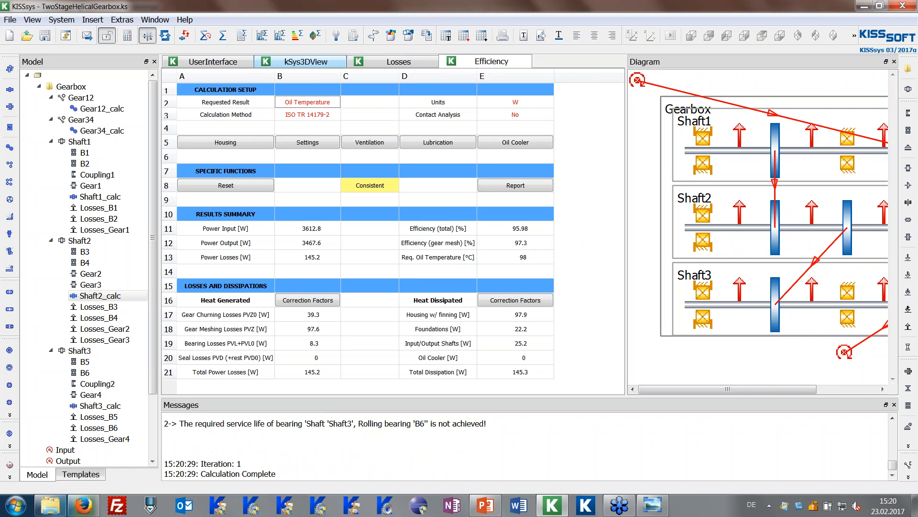
Step: Check the total power losses and required oil temperature, and look through the requested result options without changing the selection
{"action": "left_click", "coordinate": [315, 373]}
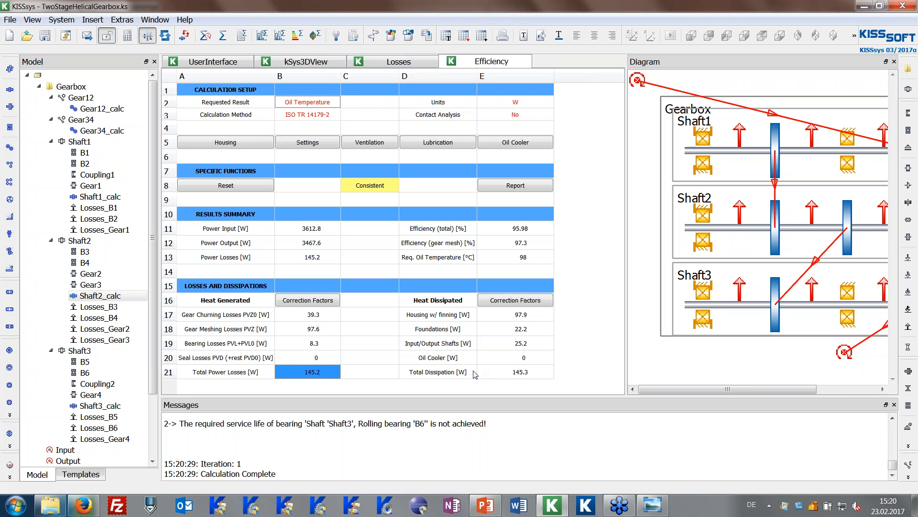
{"action": "left_click", "coordinate": [521, 261]}
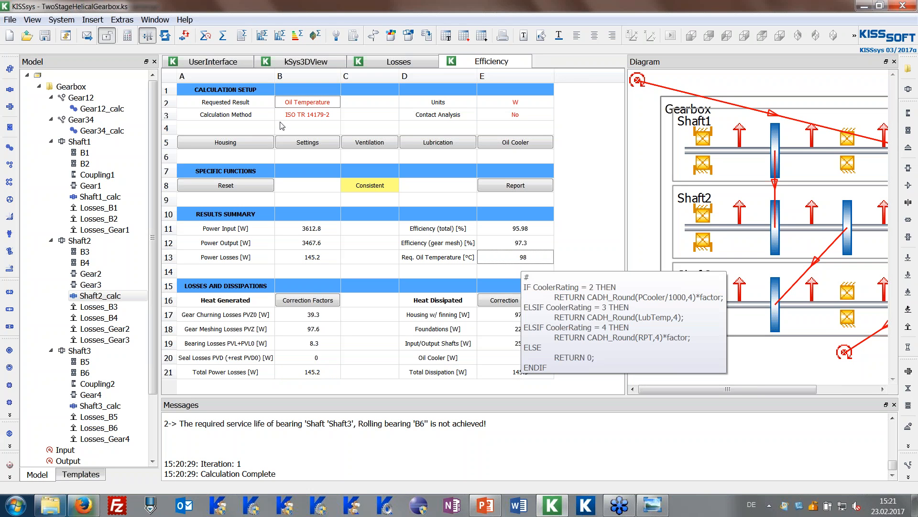
{"action": "left_click", "coordinate": [311, 106]}
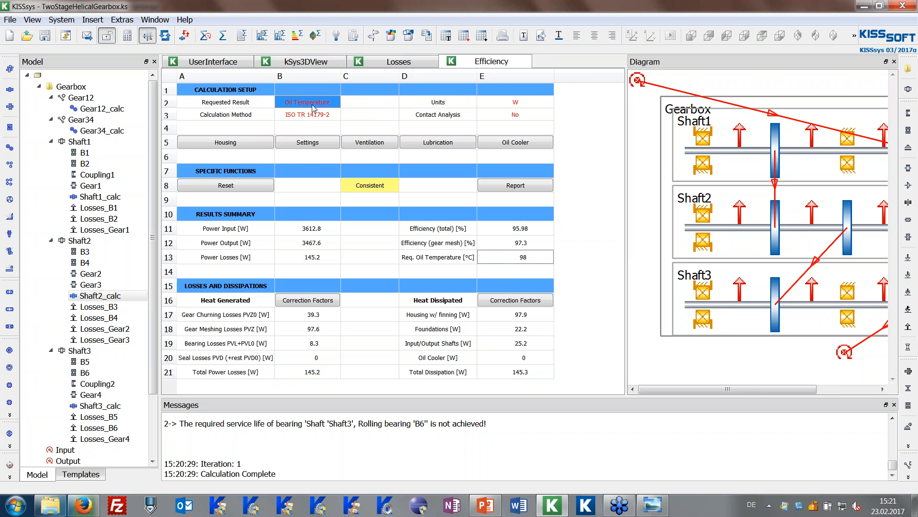
{"action": "left_click", "coordinate": [313, 106]}
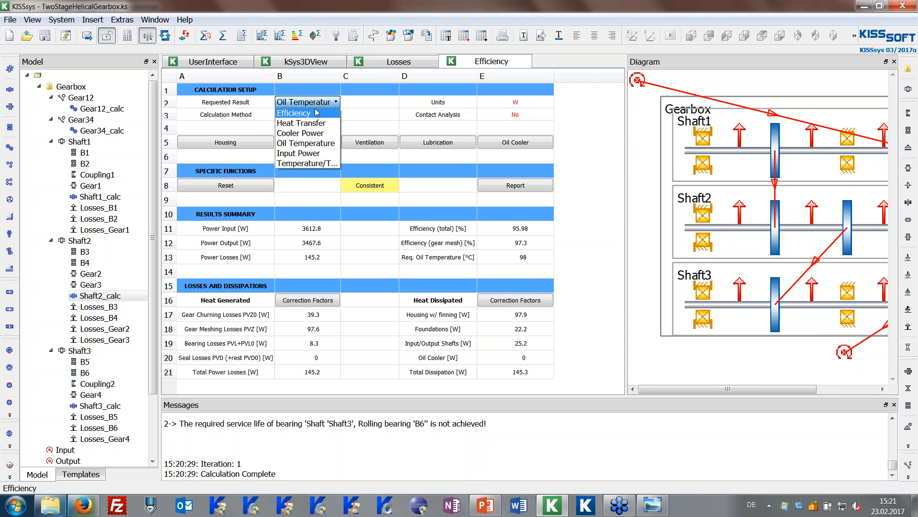
{"action": "left_click", "coordinate": [565, 133]}
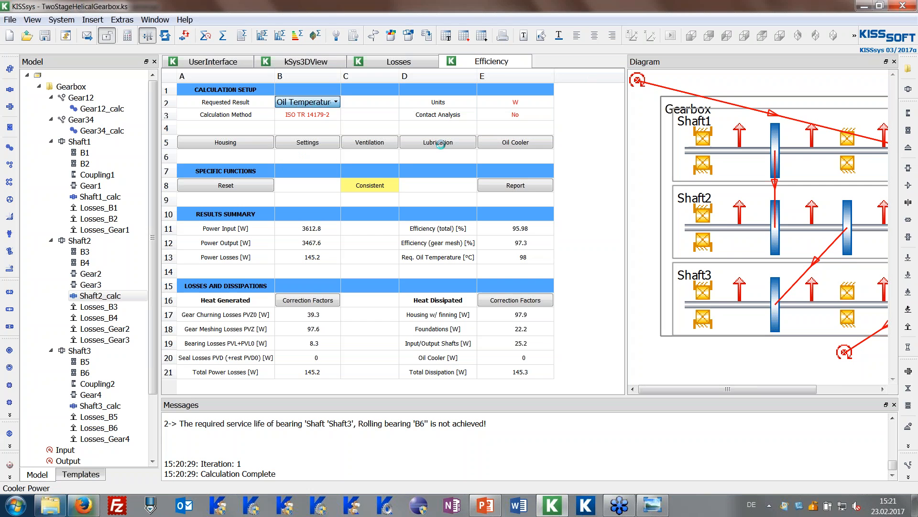
Step: Set the global oil temperature to 80 °C in the lubrication setup
{"action": "left_click", "coordinate": [443, 146]}
{"action": "double_click", "coordinate": [538, 227]}
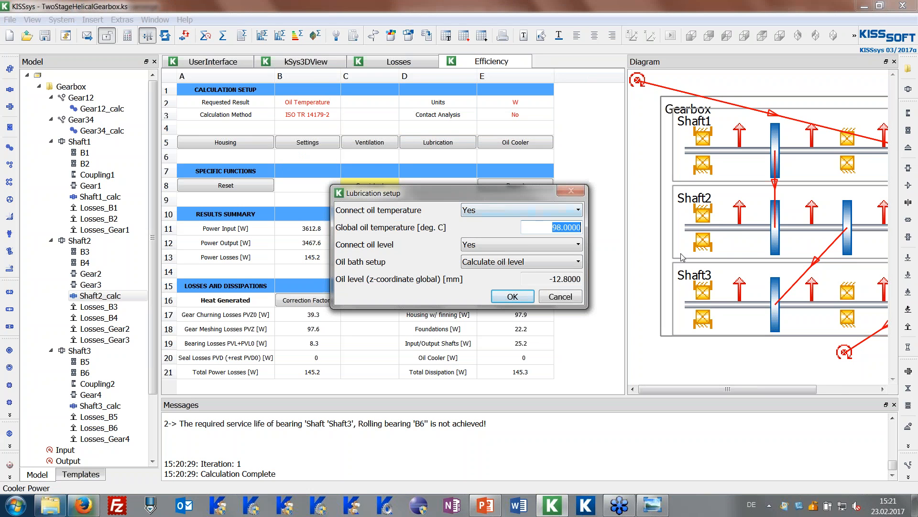
{"action": "type", "text": "98"}
{"action": "left_click", "coordinate": [522, 298]}
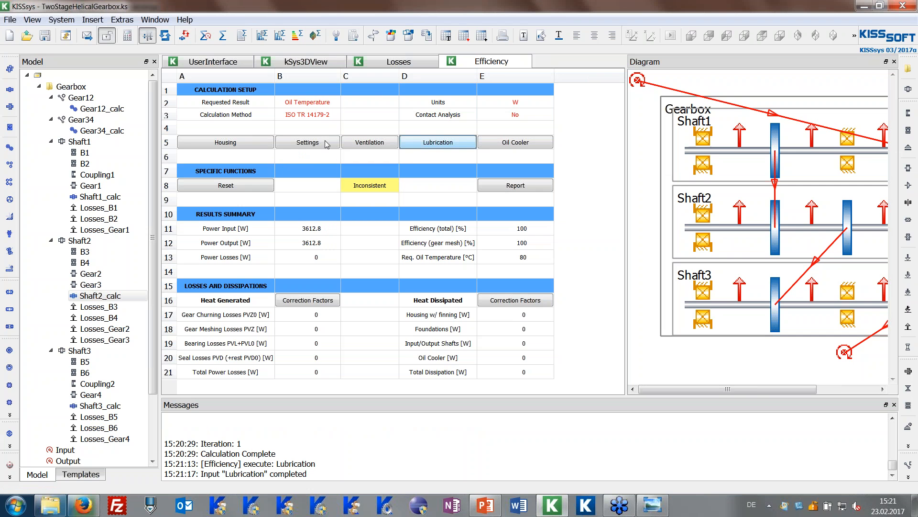
Step: Set the requested result to Input Power and run the calculation
{"action": "left_click", "coordinate": [315, 102]}
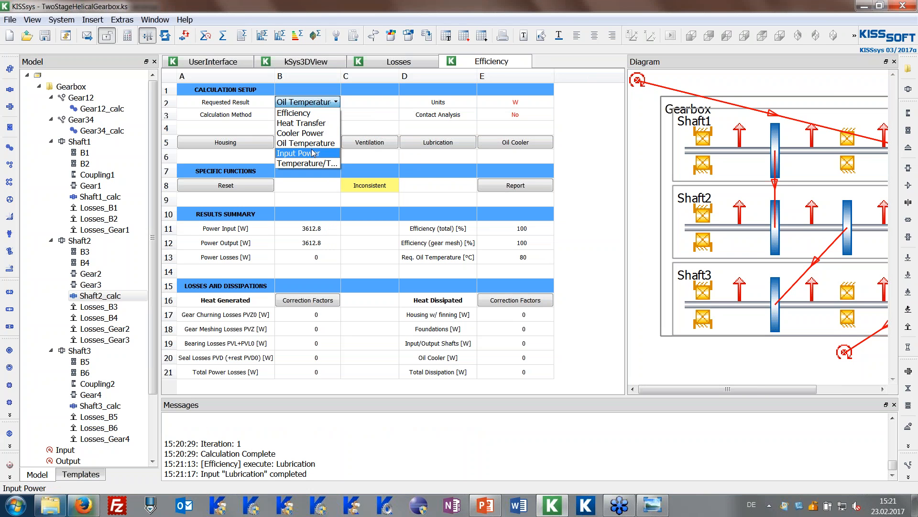
{"action": "left_click", "coordinate": [313, 153]}
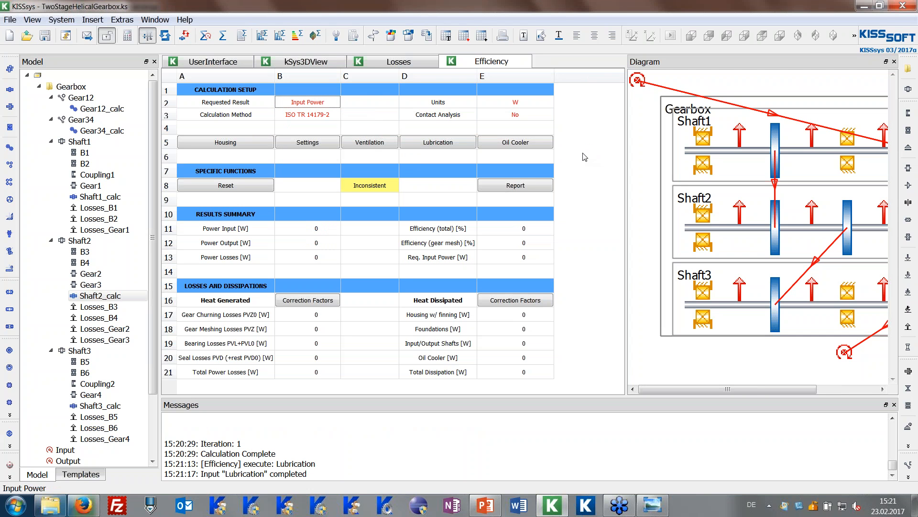
{"action": "left_click", "coordinate": [299, 43]}
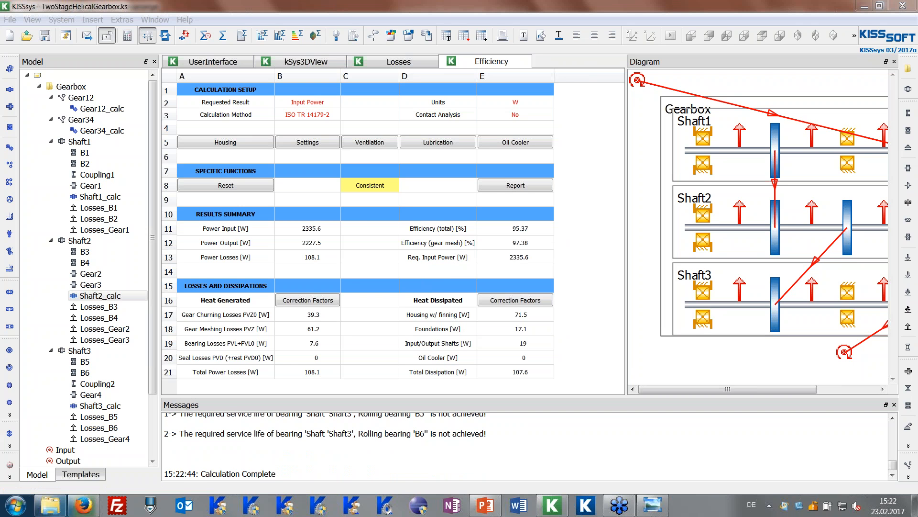
Step: Examine the total power losses under Heat Generated and the power input in the results summary
{"action": "left_click", "coordinate": [318, 375]}
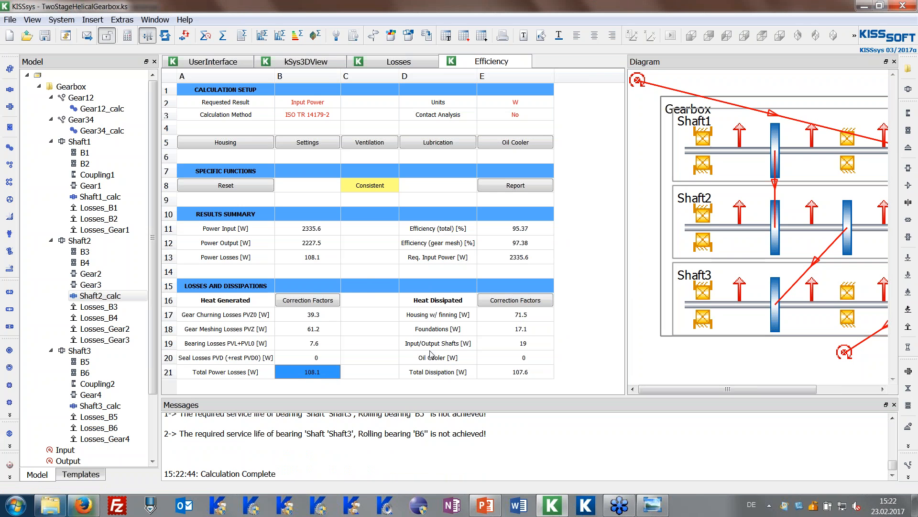
{"action": "left_click", "coordinate": [324, 237]}
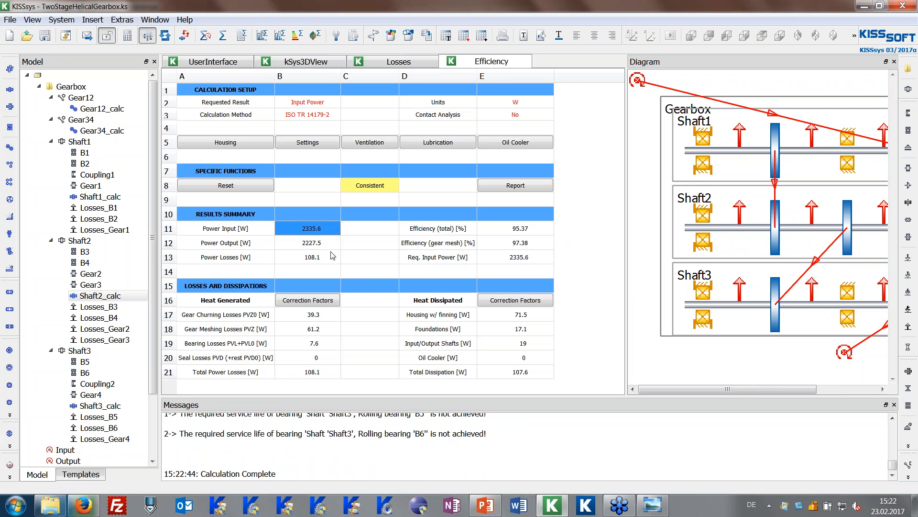
{"action": "mouse_move", "coordinate": [333, 257]}
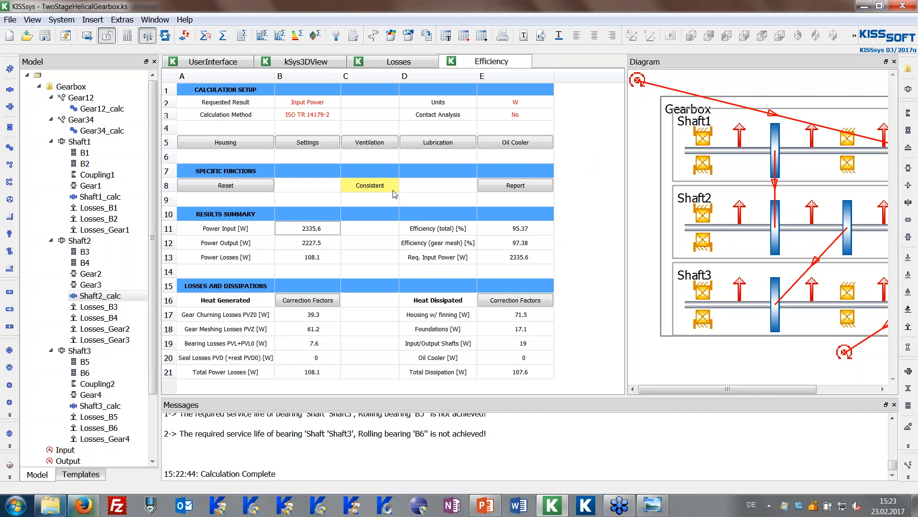
Step: Look through the requested result options and check the lubrication setup while keeping its current values
{"action": "left_click", "coordinate": [327, 104]}
{"action": "left_click", "coordinate": [328, 105]}
{"action": "left_click", "coordinate": [328, 104]}
{"action": "left_click", "coordinate": [406, 164]}
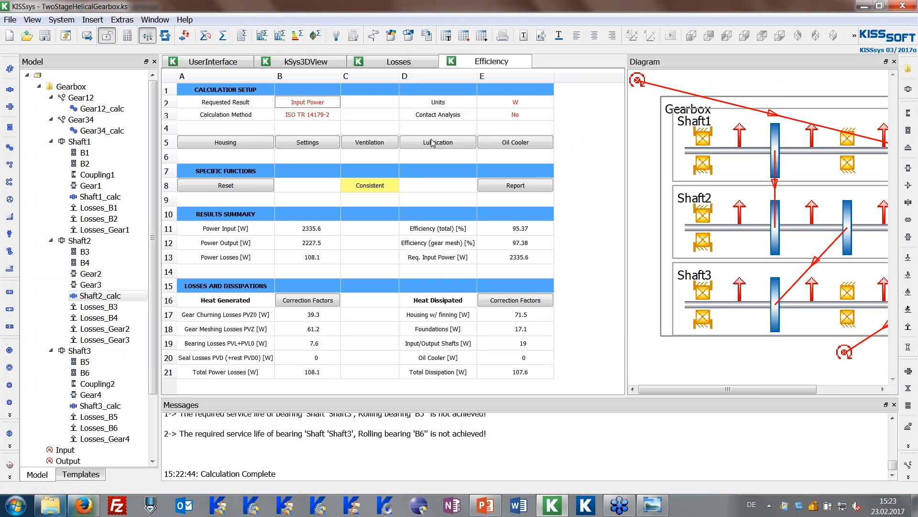
{"action": "left_click", "coordinate": [435, 143]}
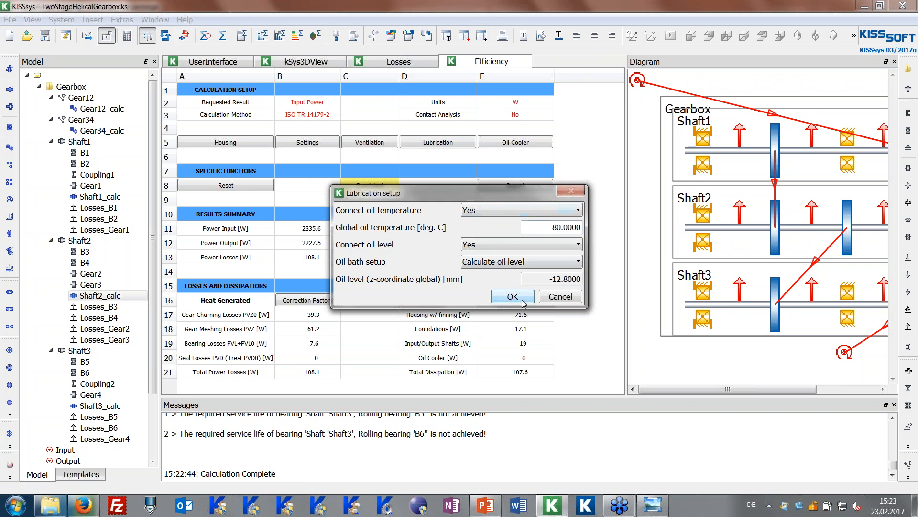
{"action": "left_click", "coordinate": [522, 301]}
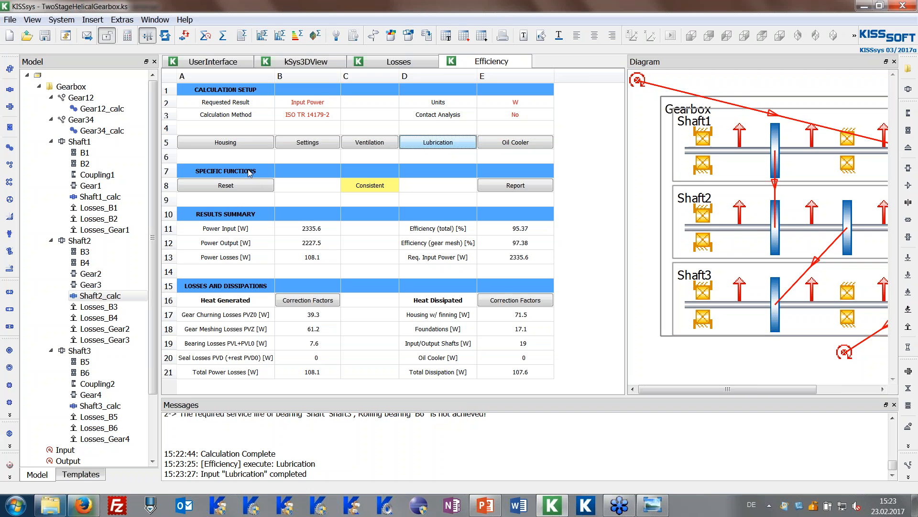
Step: Set all six housing extensions to 7 mm and resize the housing considering extensions and wall thickness
{"action": "left_click", "coordinate": [245, 143]}
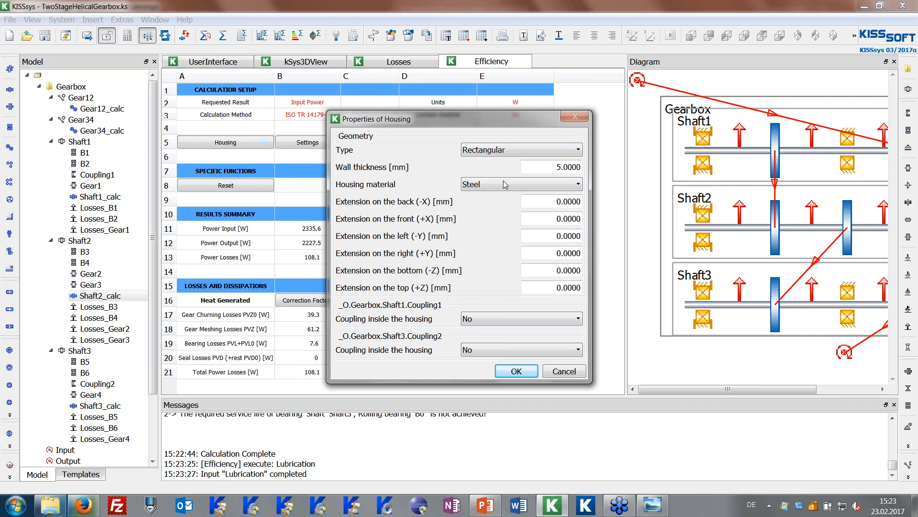
{"action": "left_click_drag", "start_coordinate": [556, 201], "coordinate": [587, 205]}
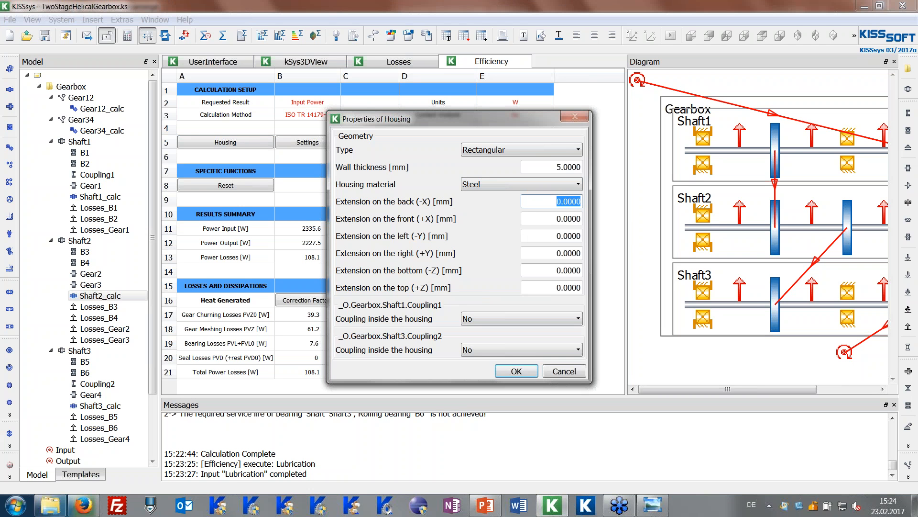
{"action": "type", "text": "7"}
{"action": "key", "text": "Tab"}
{"action": "type", "text": "7"}
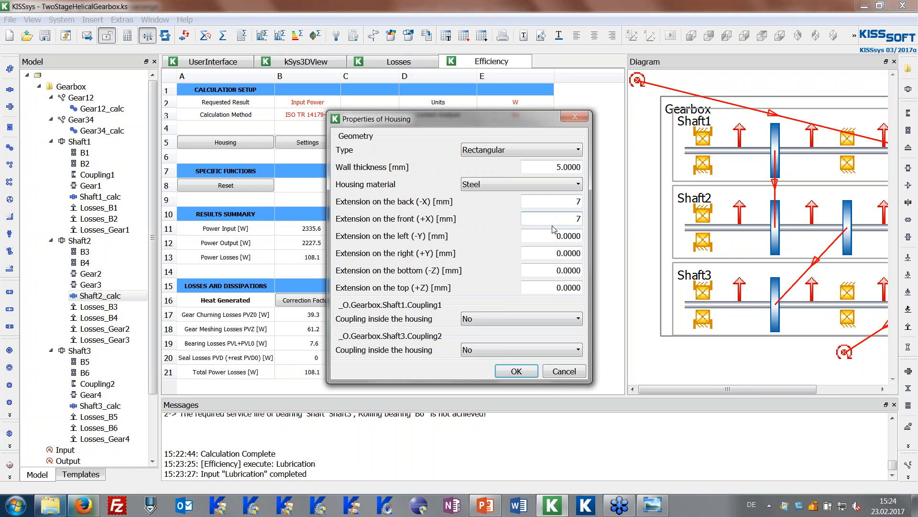
{"action": "key", "text": "Tab"}
{"action": "type", "text": "7"}
{"action": "key", "text": "Tab"}
{"action": "type", "text": "7"}
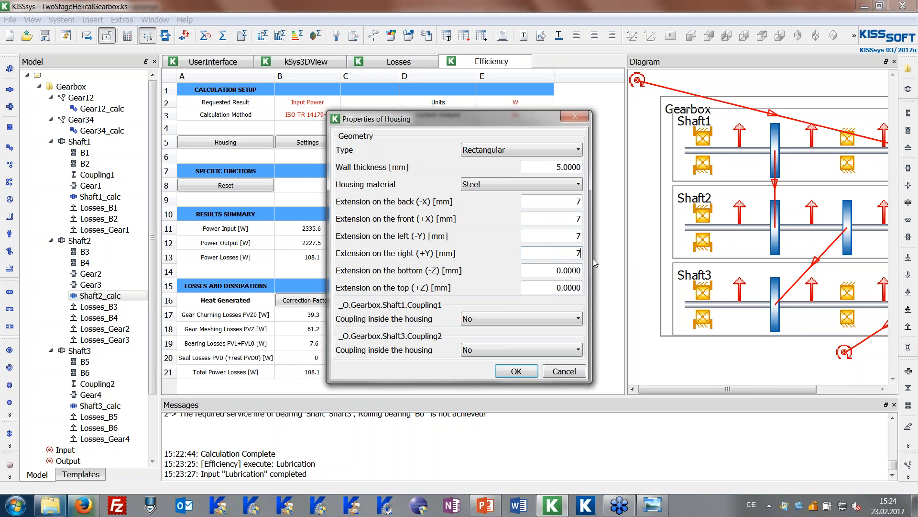
{"action": "key", "text": "Tab"}
{"action": "type", "text": "7"}
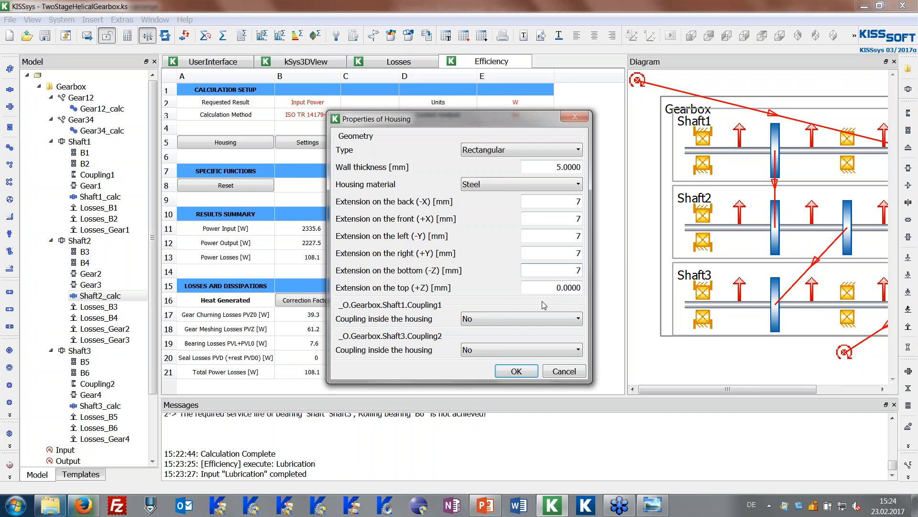
{"action": "key", "text": "Tab"}
{"action": "type", "text": "7"}
{"action": "left_click", "coordinate": [517, 372]}
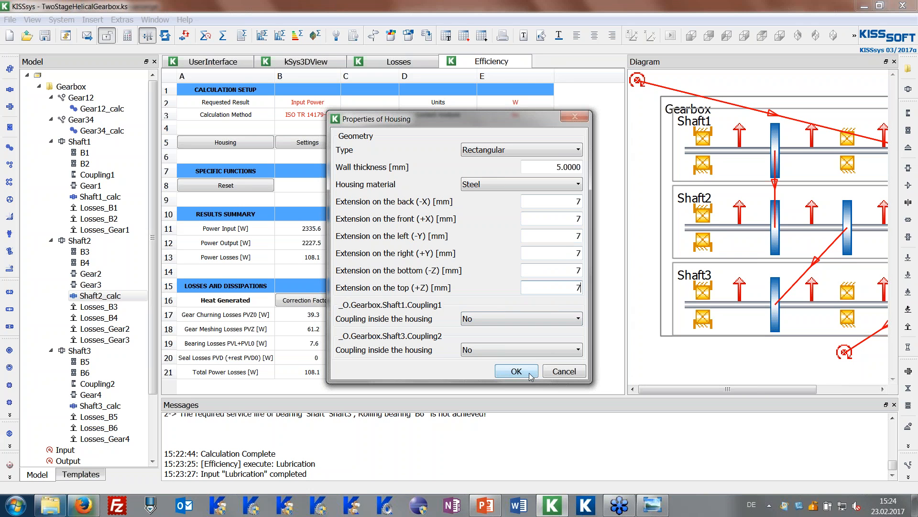
{"action": "left_click", "coordinate": [478, 270]}
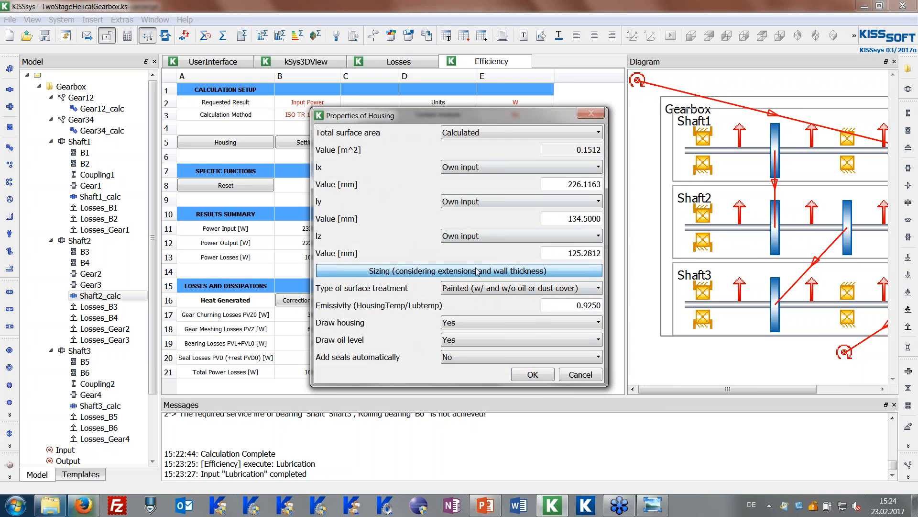
{"action": "left_click", "coordinate": [533, 375]}
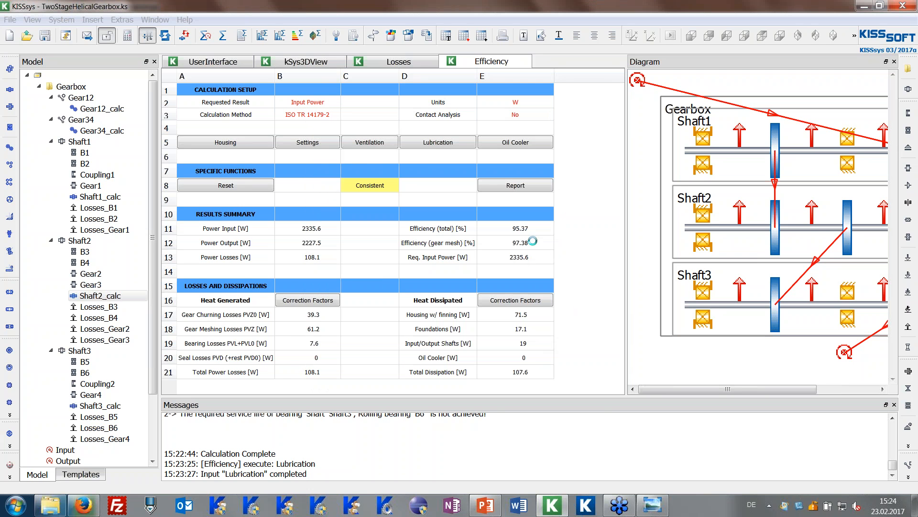
Step: Inspect the resized housing around the gears and shafts in the 3D view, then return to the efficiency sheet
{"action": "left_click", "coordinate": [336, 65]}
{"action": "left_click_drag", "start_coordinate": [360, 162], "coordinate": [539, 233]}
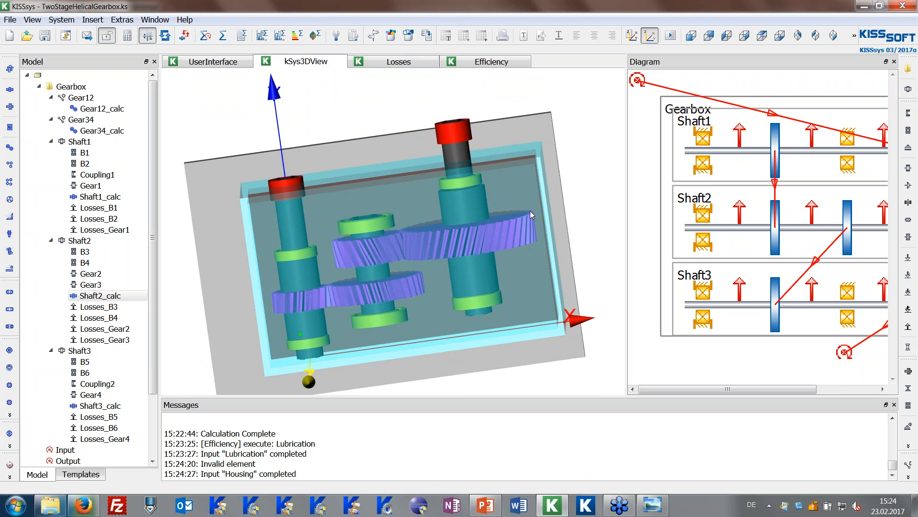
{"action": "mouse_move", "coordinate": [511, 189]}
{"action": "left_mouse_down"}
{"action": "mouse_move", "coordinate": [495, 166]}
{"action": "mouse_move", "coordinate": [318, 350]}
{"action": "mouse_move", "coordinate": [309, 319]}
{"action": "mouse_move", "coordinate": [275, 310]}
{"action": "mouse_move", "coordinate": [285, 240]}
{"action": "mouse_move", "coordinate": [323, 188]}
{"action": "left_mouse_up"}
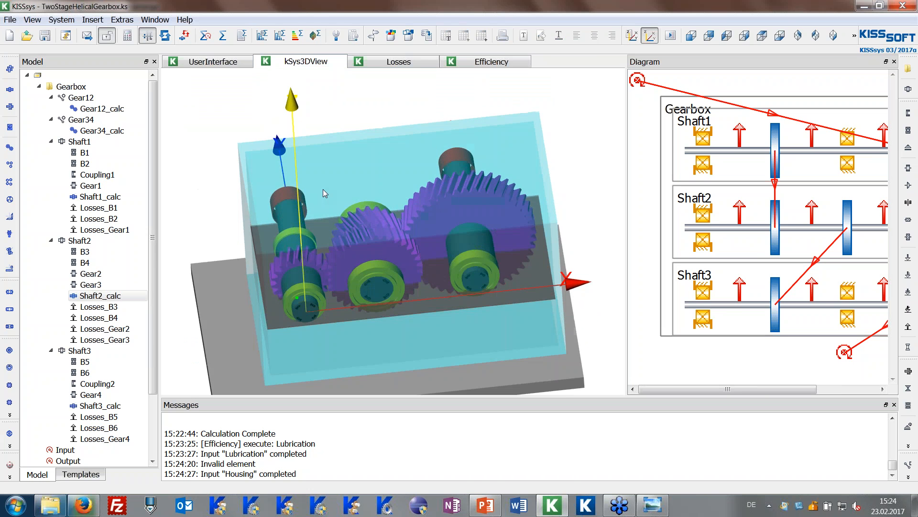
{"action": "left_click", "coordinate": [478, 63]}
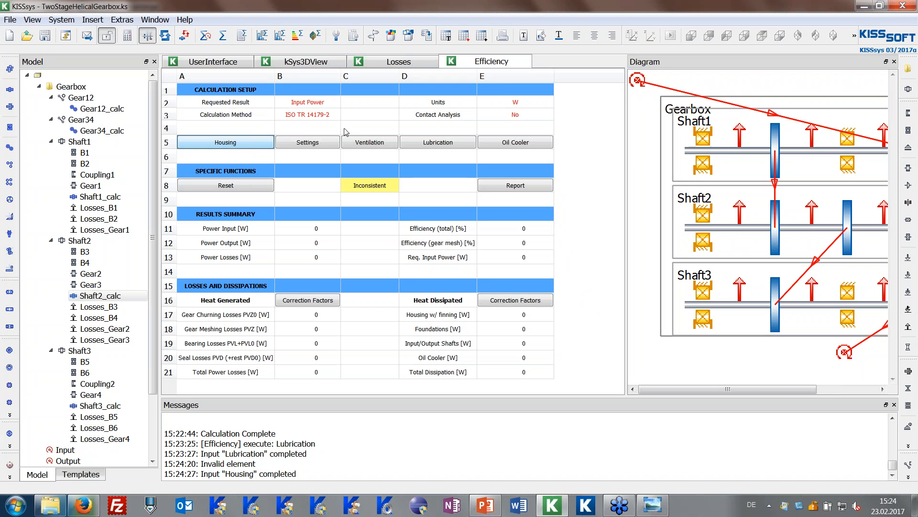
Step: Set the requested result of the efficiency calculation to Heat Transfer
{"action": "left_click", "coordinate": [324, 106]}
{"action": "left_click", "coordinate": [324, 104]}
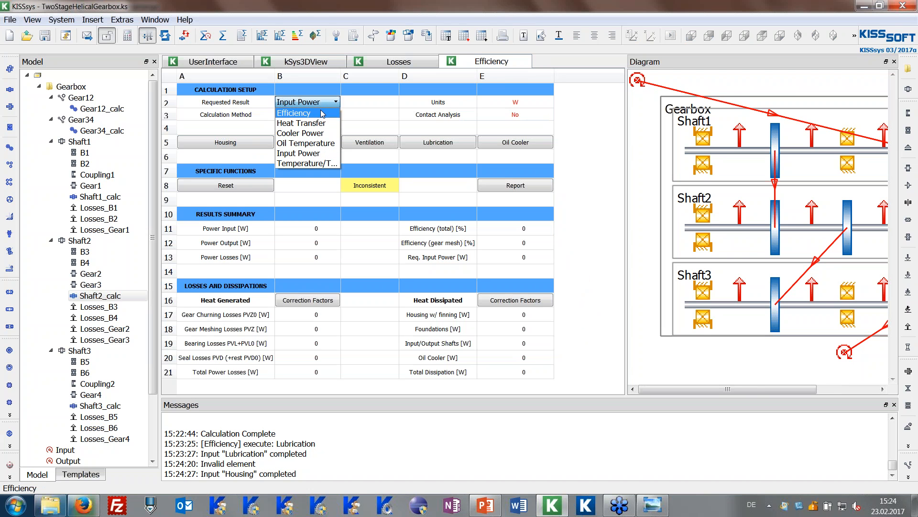
{"action": "left_click", "coordinate": [320, 123]}
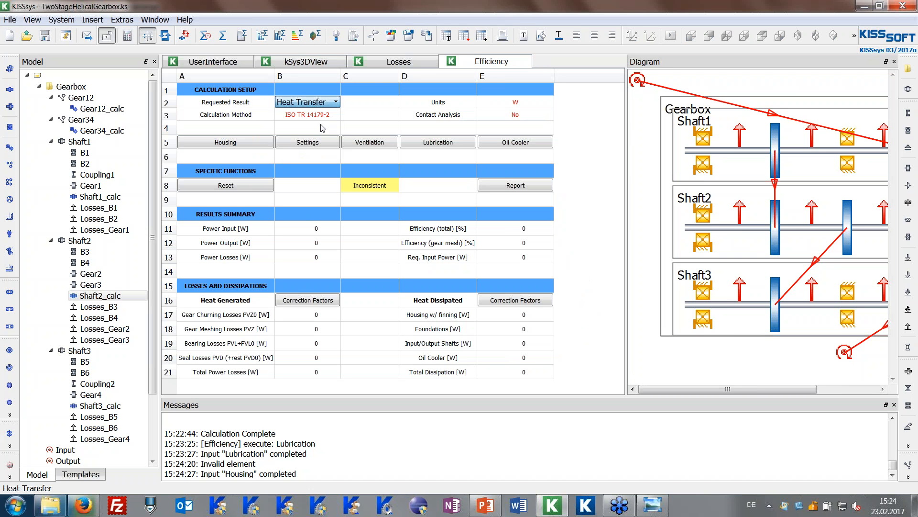
{"action": "left_click", "coordinate": [578, 129]}
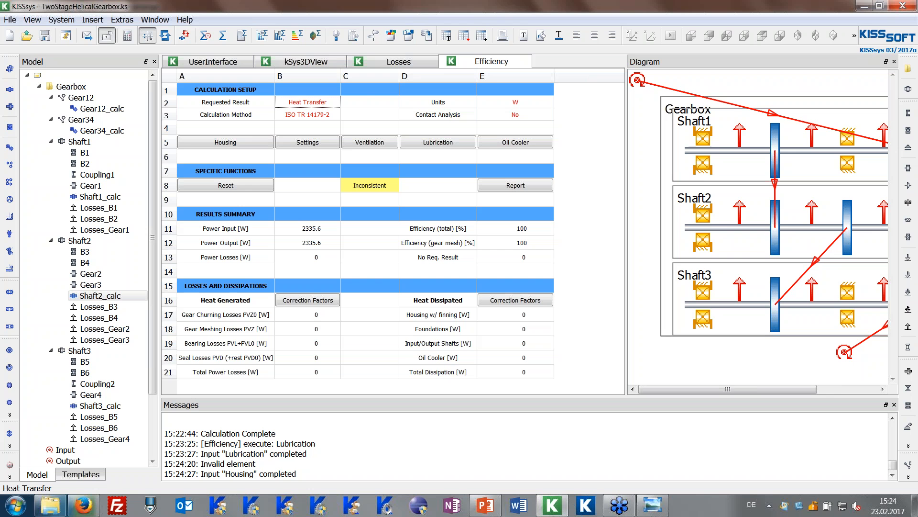
Step: Confirm the existing lubrication and oil cooler setups and run the heat transfer calculation
{"action": "left_click", "coordinate": [442, 146]}
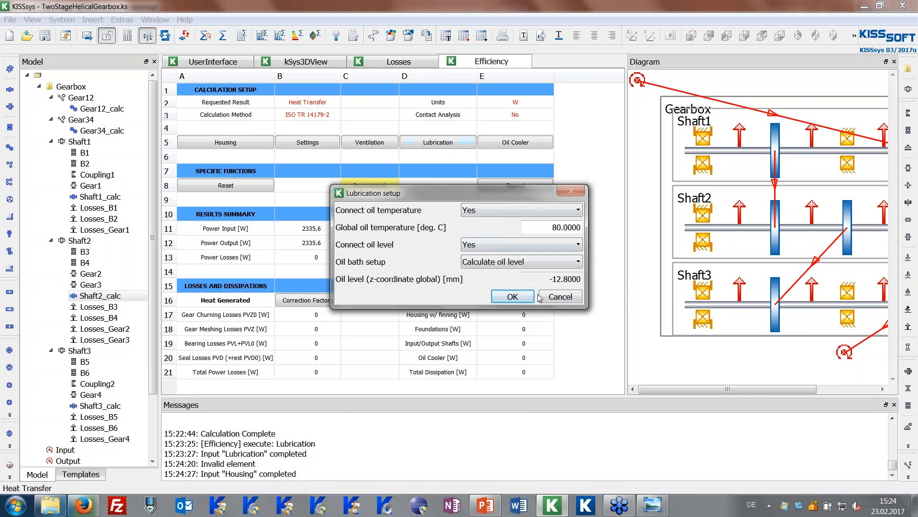
{"action": "left_click", "coordinate": [536, 298]}
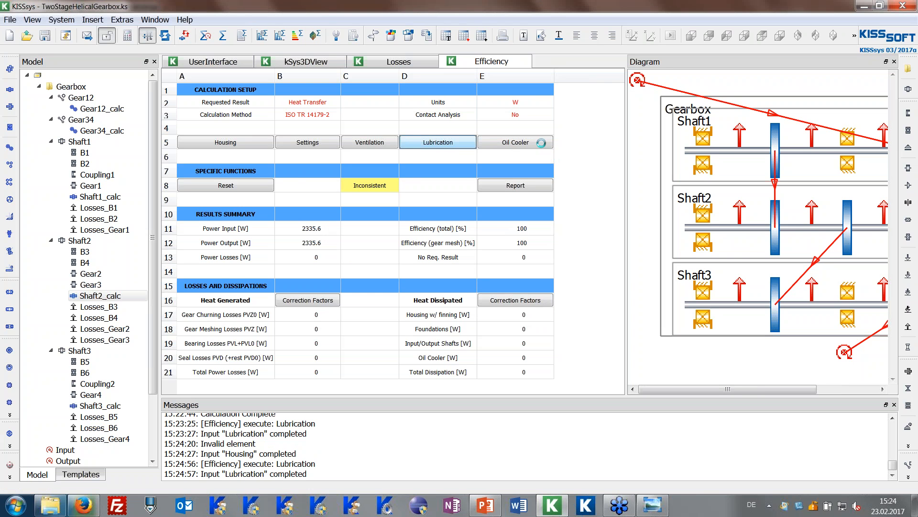
{"action": "left_click", "coordinate": [522, 144]}
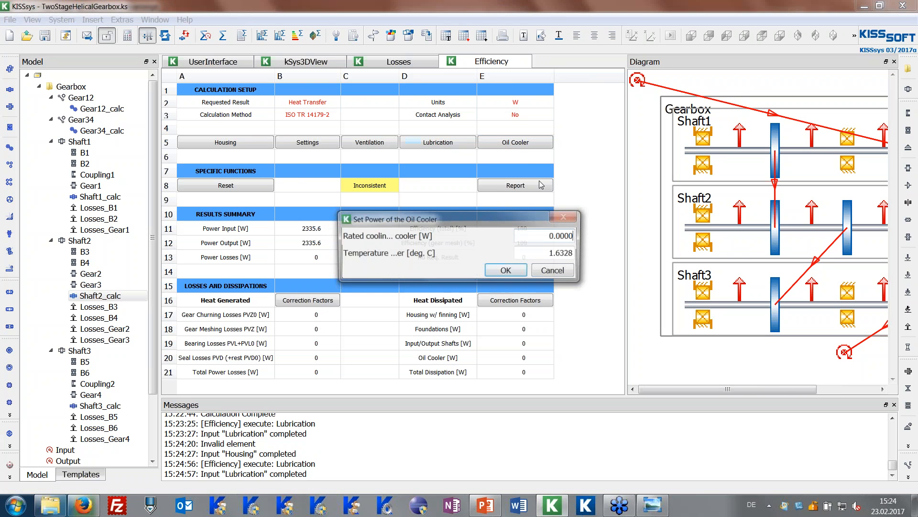
{"action": "left_click", "coordinate": [516, 272]}
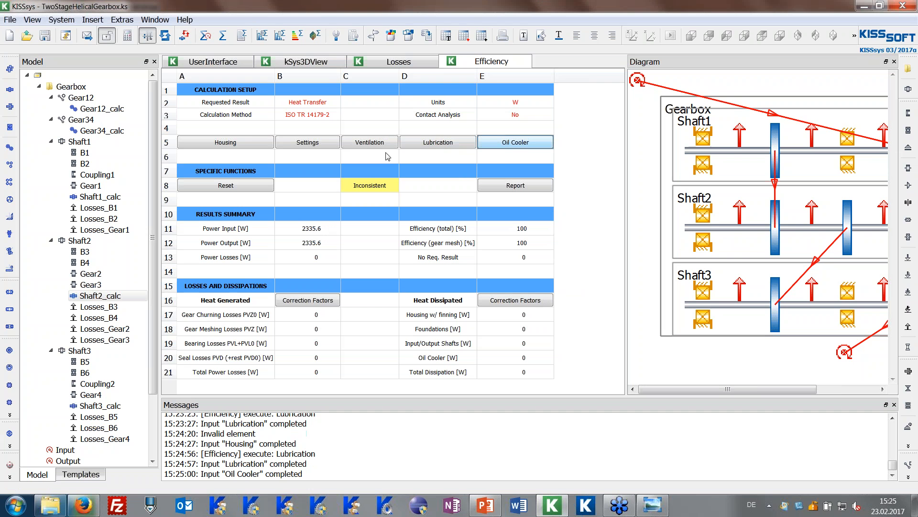
{"action": "left_click", "coordinate": [297, 40]}
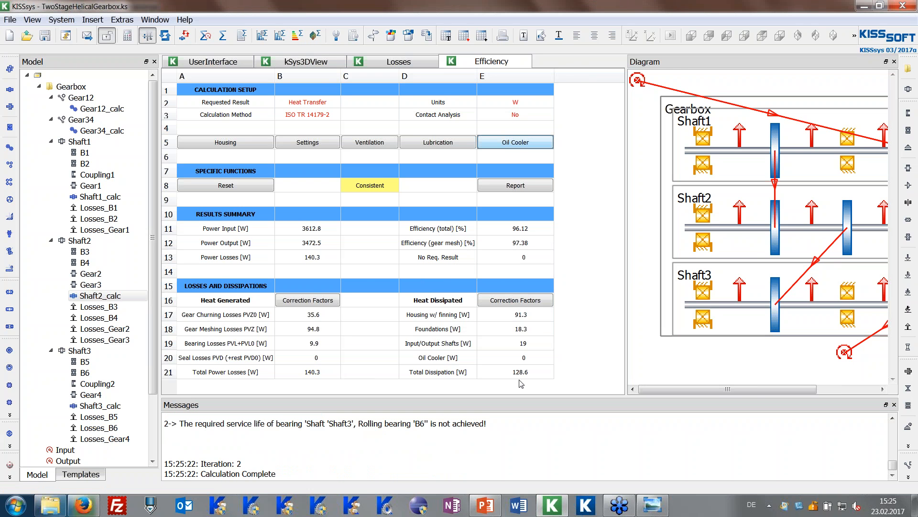
Step: Check the total dissipation result and examine the housing and its foundation in the 3D view
{"action": "left_click", "coordinate": [499, 376]}
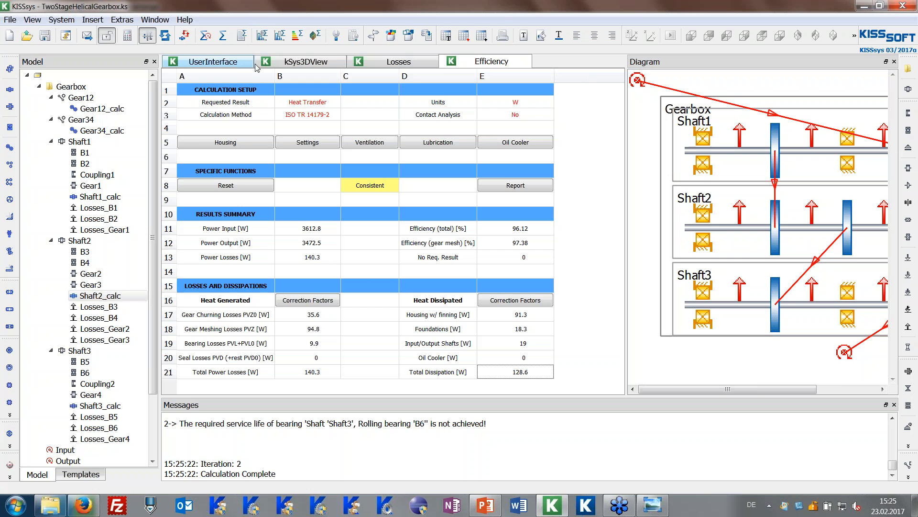
{"action": "left_click", "coordinate": [287, 102]}
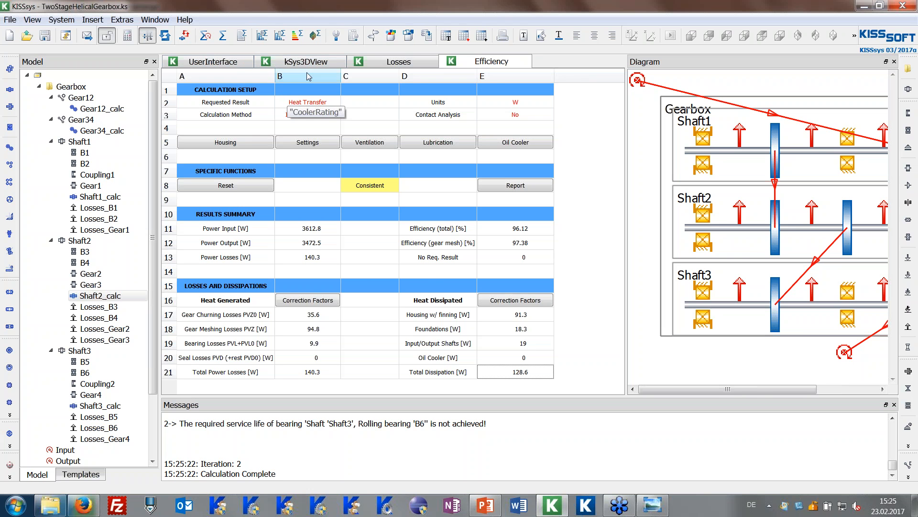
{"action": "left_click", "coordinate": [306, 62]}
{"action": "left_click_drag", "start_coordinate": [389, 265], "coordinate": [502, 217]}
{"action": "scroll", "coordinate": [400, 289], "scroll_direction": "down", "scroll_amount": 2}
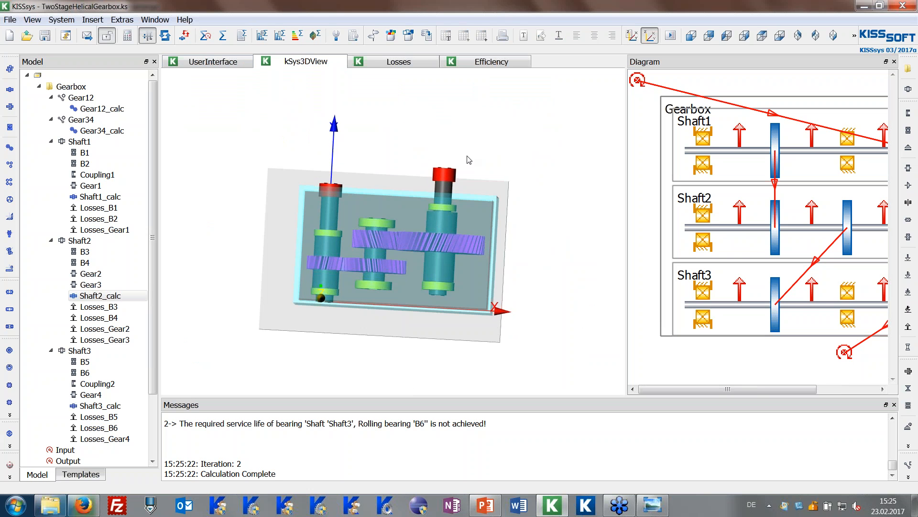
{"action": "left_click_drag", "start_coordinate": [355, 135], "coordinate": [354, 76]}
{"action": "left_click", "coordinate": [469, 62]}
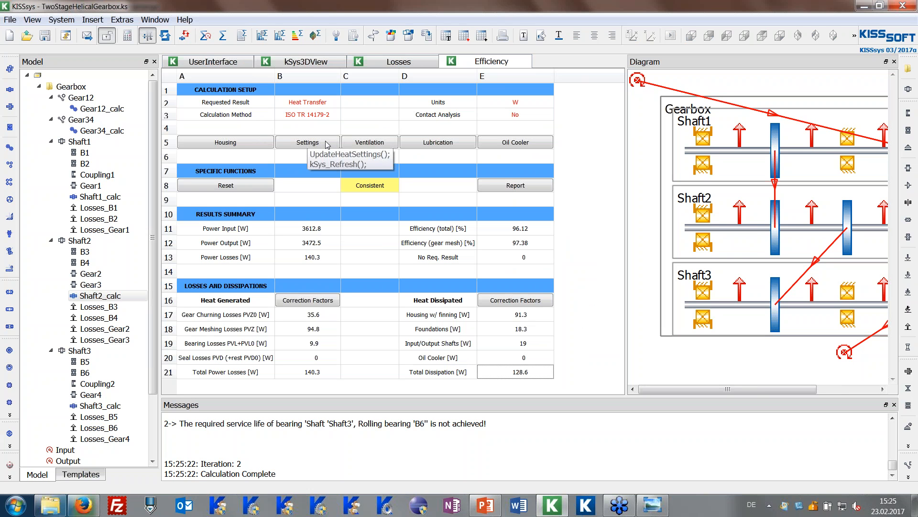
Step: In the ISO 14179-2 settings, set foundation lengths L2 and L4 to 40 mm and foundation height H to 15 mm
{"action": "left_click", "coordinate": [327, 143]}
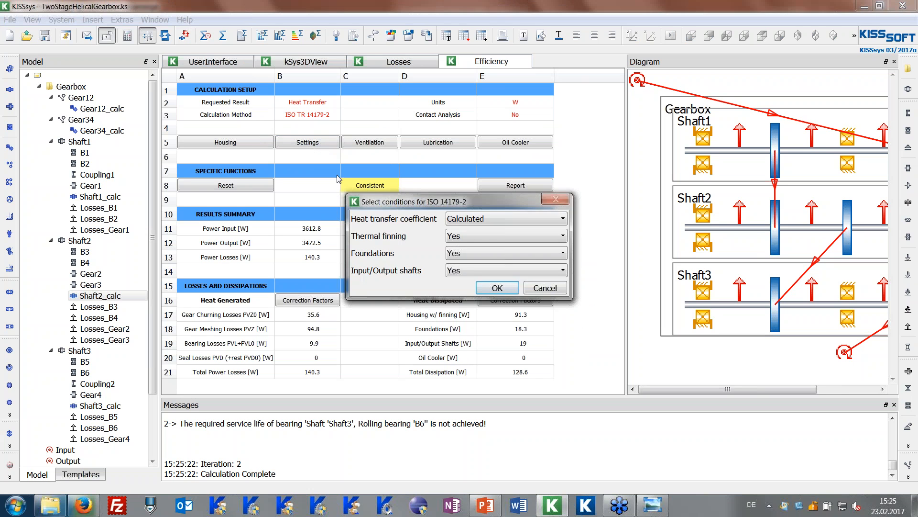
{"action": "left_click", "coordinate": [483, 286]}
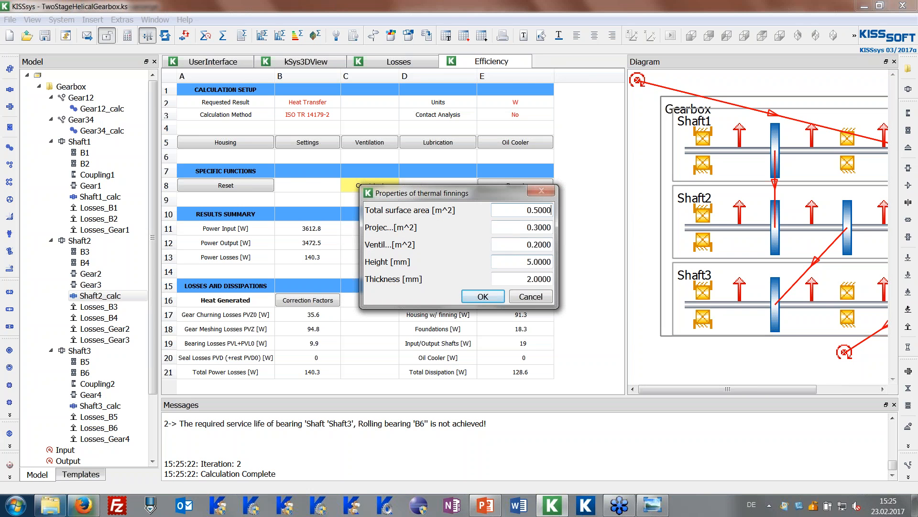
{"action": "key", "text": "Return"}
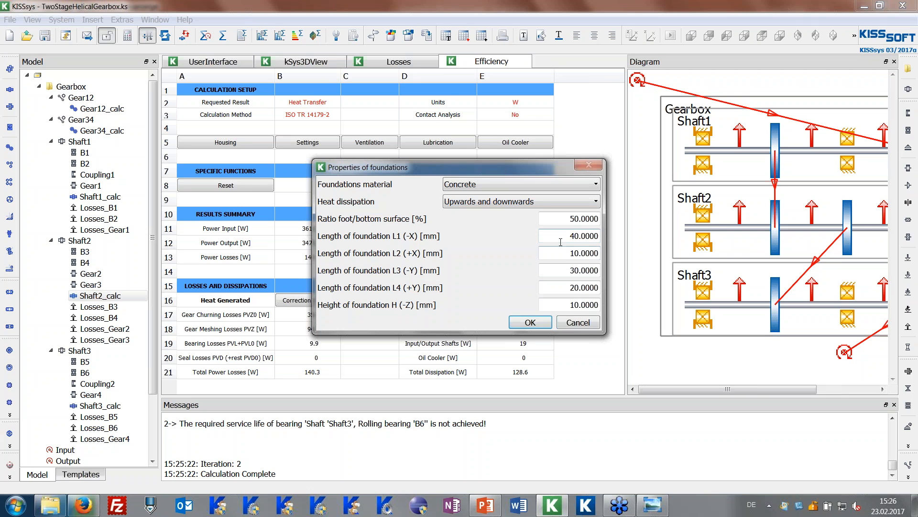
{"action": "left_click", "coordinate": [576, 253]}
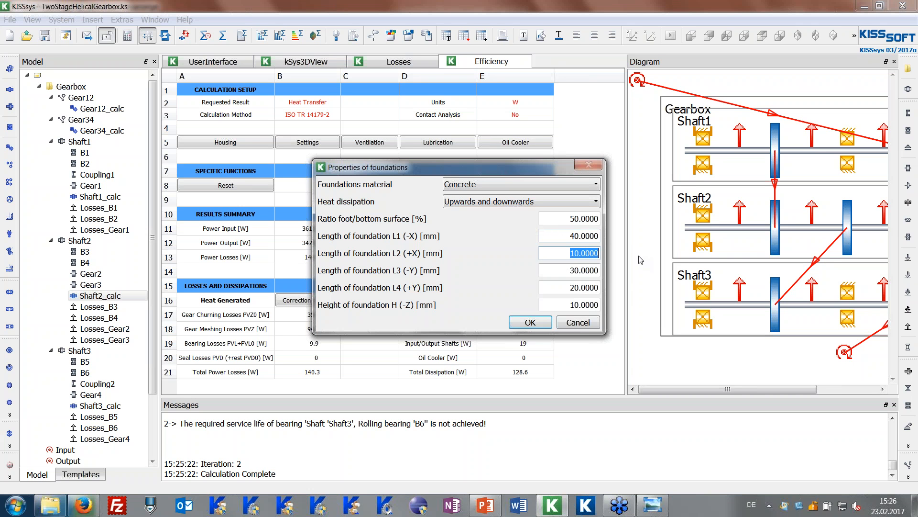
{"action": "type", "text": "40"}
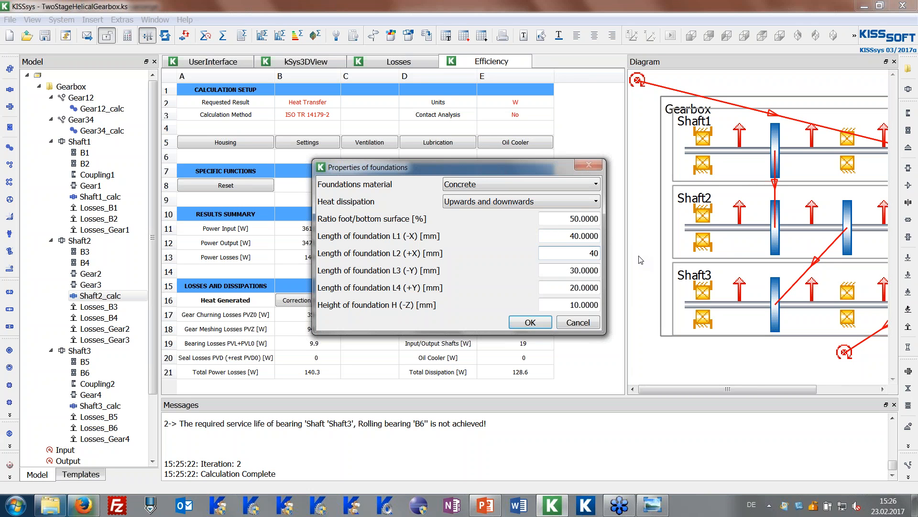
{"action": "left_click", "coordinate": [553, 286]}
{"action": "type", "text": "40"}
{"action": "left_click", "coordinate": [557, 301]}
{"action": "type", "text": "15"}
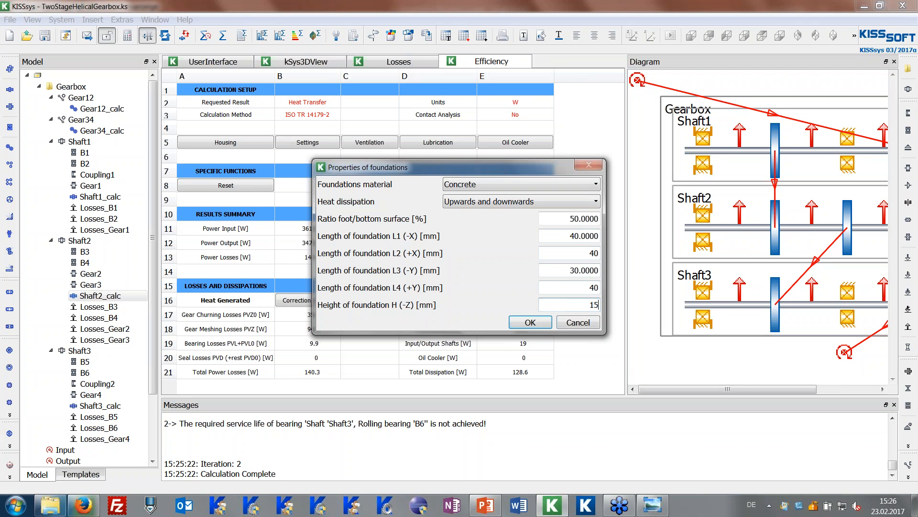
{"action": "key", "text": "Return"}
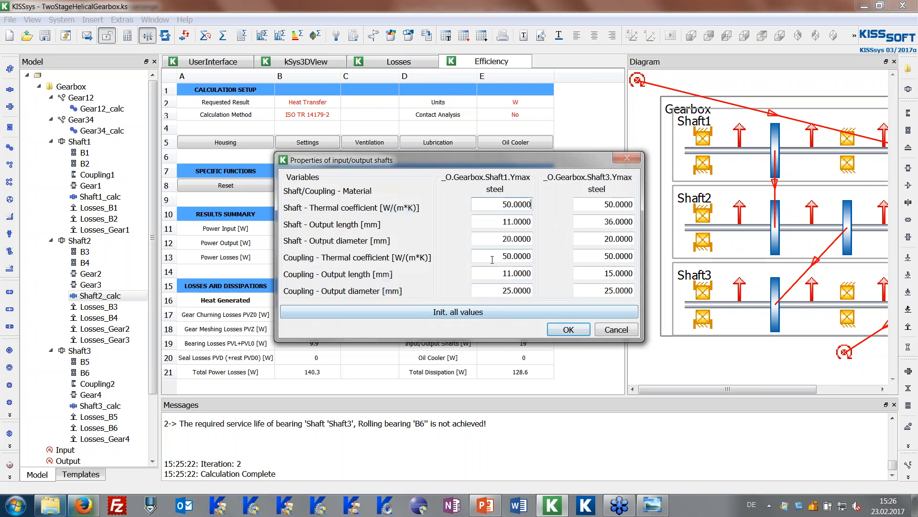
Step: Accept the input/output shaft properties and rerun the heat transfer calculation
{"action": "left_click", "coordinate": [566, 329]}
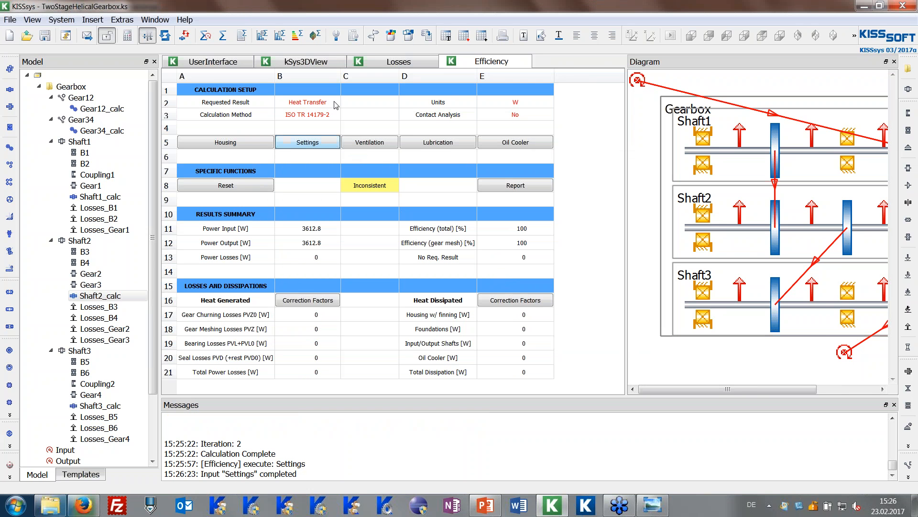
{"action": "left_click", "coordinate": [298, 38]}
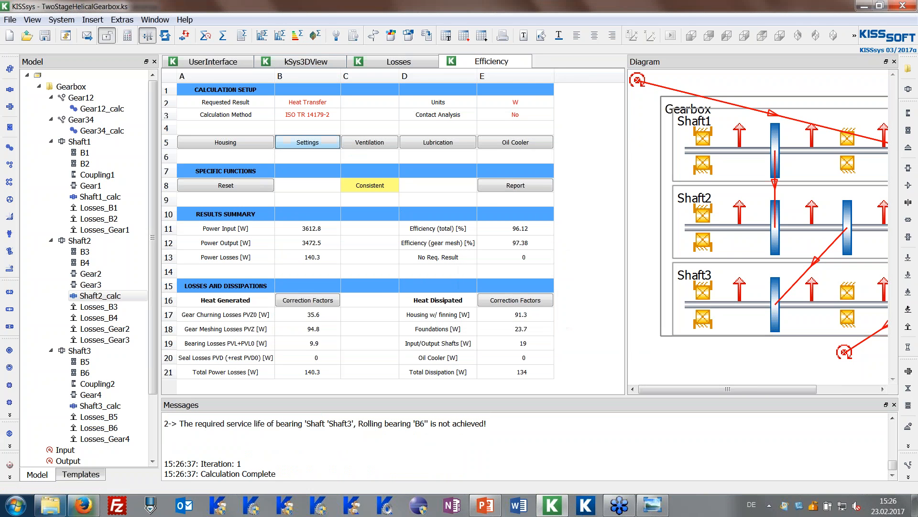
Step: Check the total dissipation result and review the lubrication setup, accepting its existing oil temperature and oil level settings
{"action": "left_click", "coordinate": [502, 373]}
{"action": "left_click", "coordinate": [582, 350]}
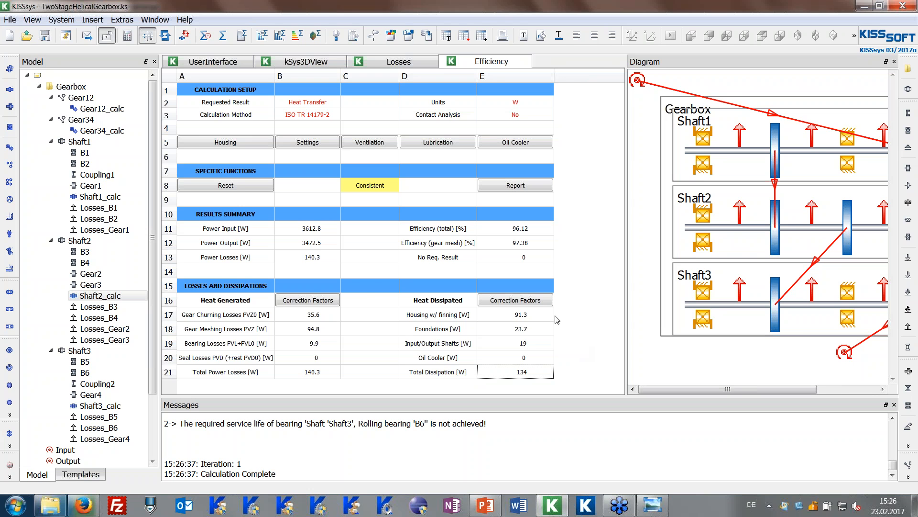
{"action": "left_click", "coordinate": [450, 143]}
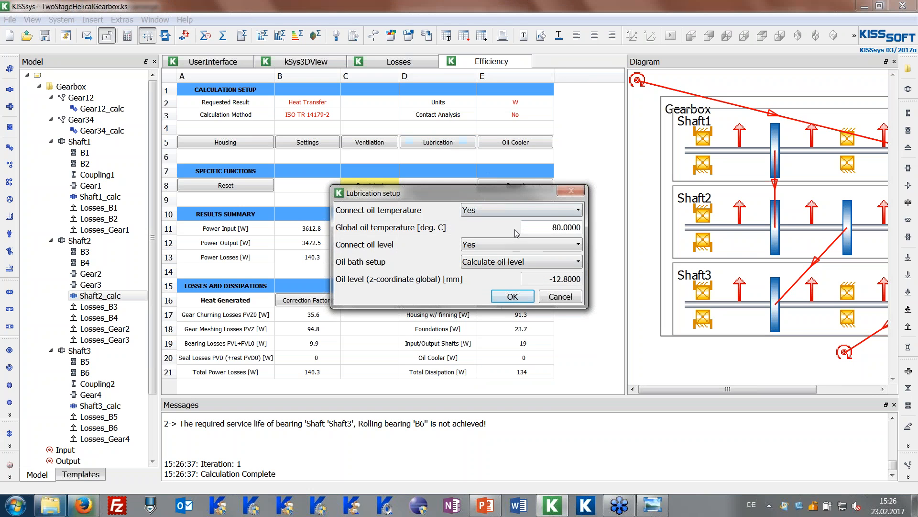
{"action": "left_click", "coordinate": [543, 295]}
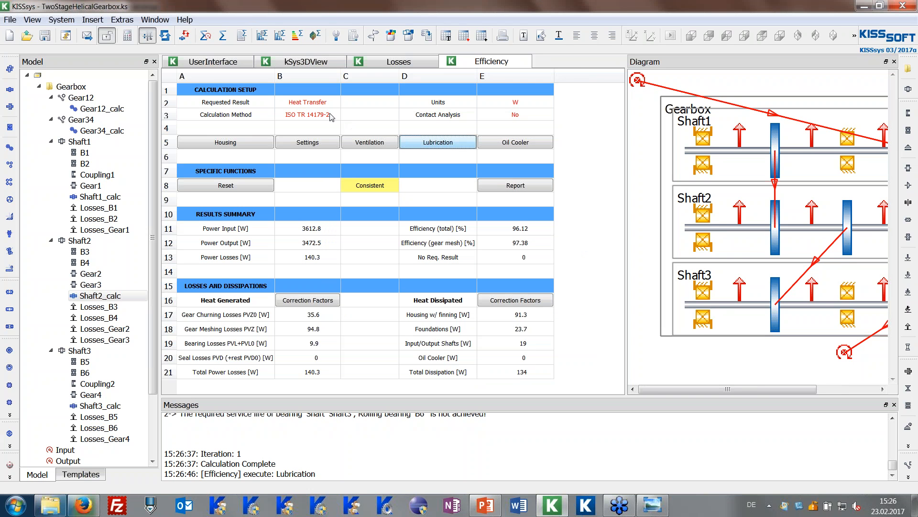
{"action": "left_click", "coordinate": [430, 144]}
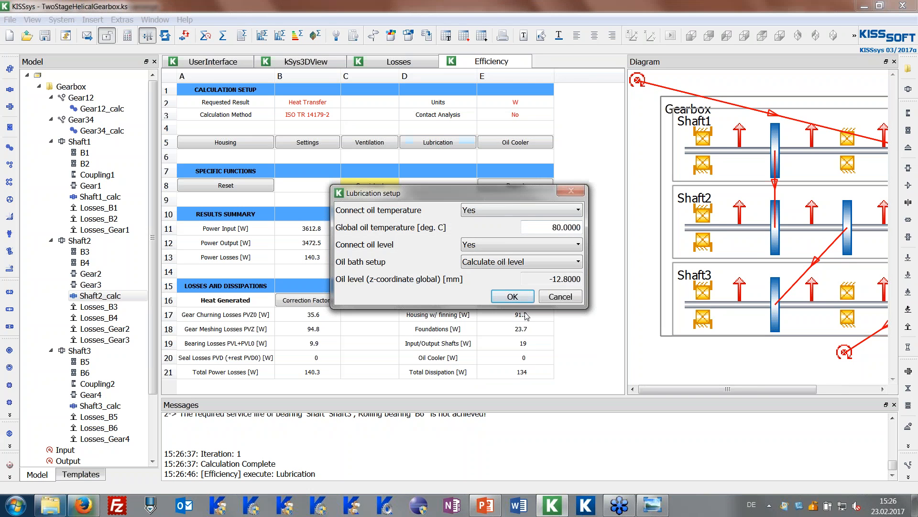
{"action": "left_click", "coordinate": [512, 297]}
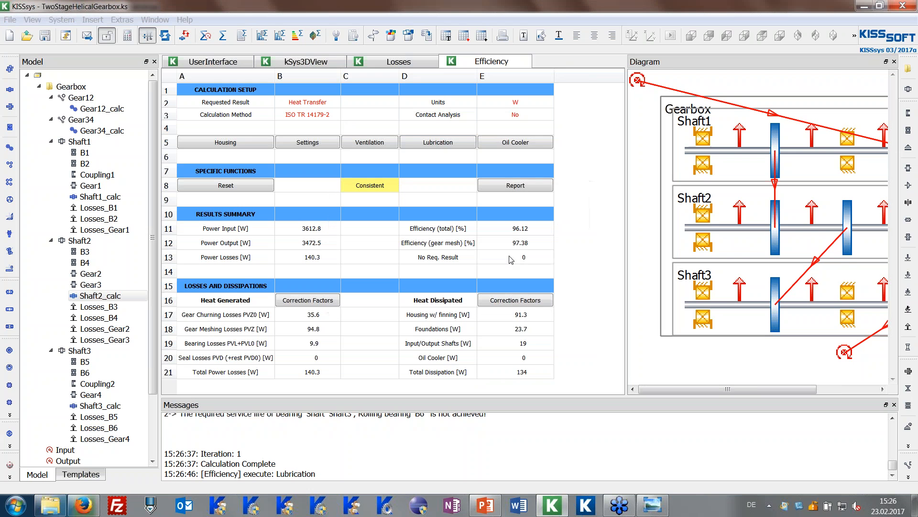
Step: Set the requested result to Oil Temperature, run the efficiency calculation and check the required oil temperature
{"action": "left_click", "coordinate": [330, 102]}
{"action": "left_click", "coordinate": [336, 102]}
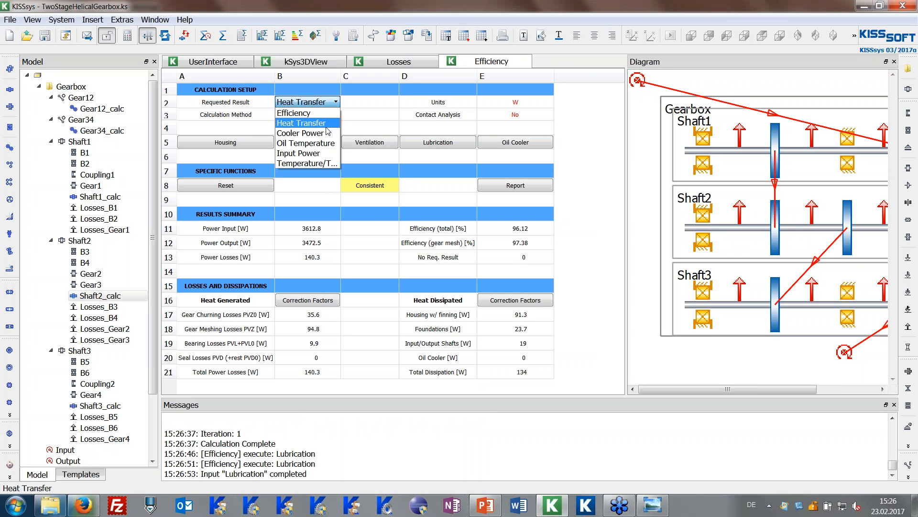
{"action": "left_click", "coordinate": [311, 143]}
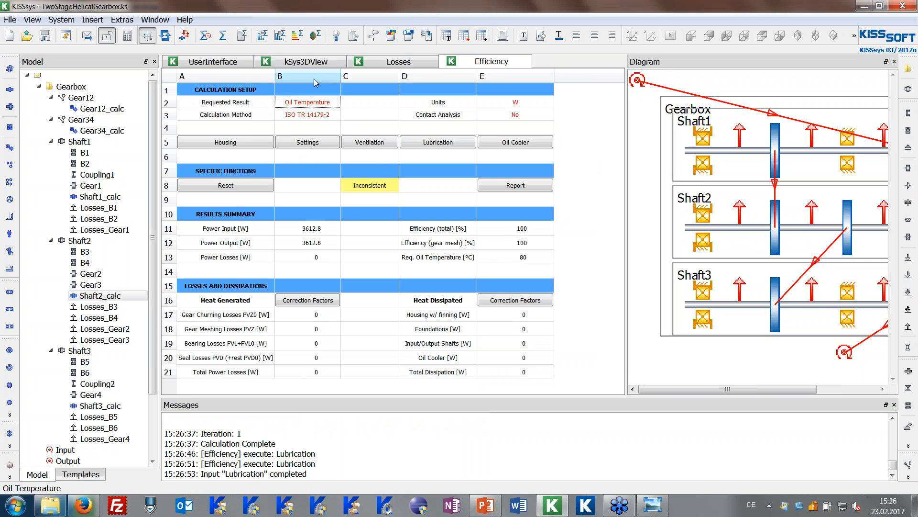
{"action": "left_click", "coordinate": [297, 37]}
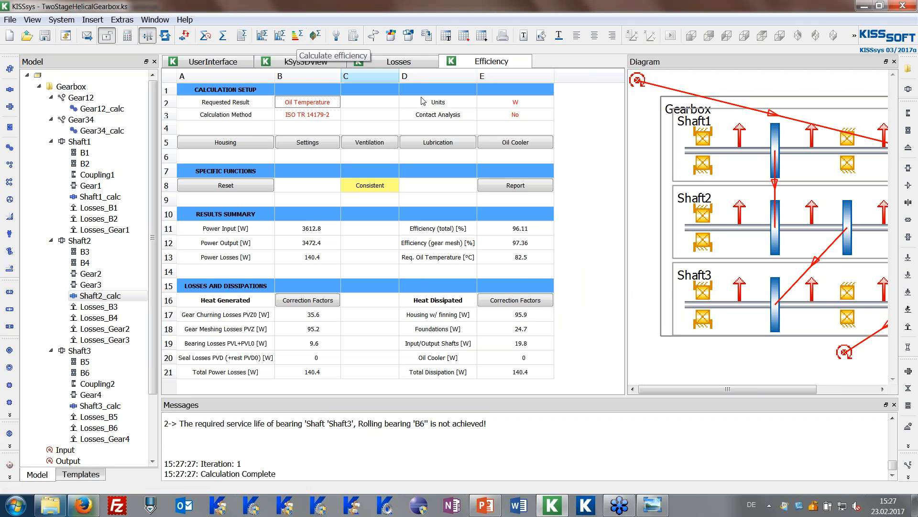
{"action": "left_click", "coordinate": [509, 258]}
{"action": "left_click", "coordinate": [572, 261]}
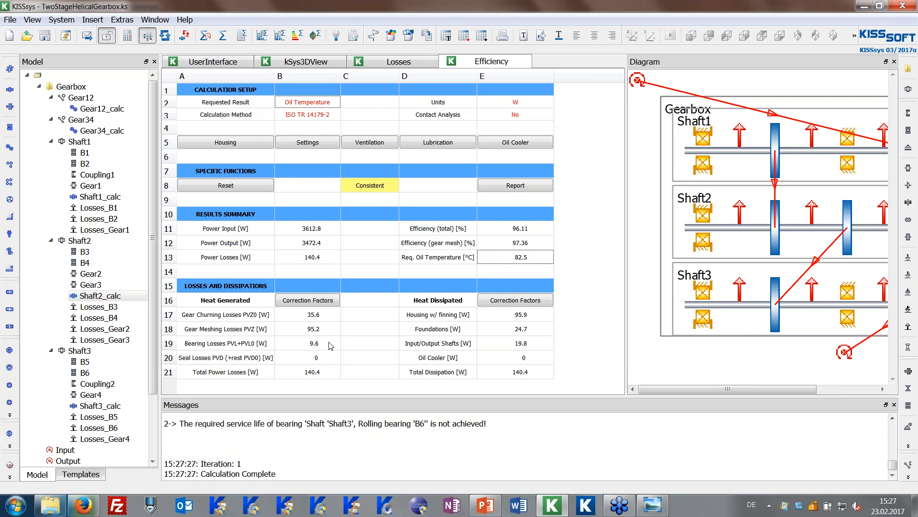
Step: Widen column B of the Efficiency table and set the requested result to Temperature/Time
{"action": "mouse_move", "coordinate": [332, 328]}
{"action": "left_click", "coordinate": [321, 102]}
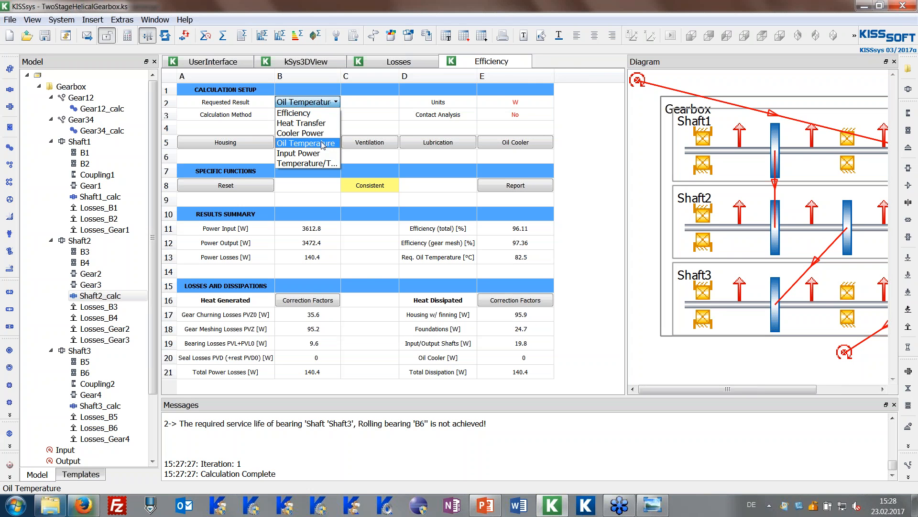
{"action": "left_click", "coordinate": [353, 102]}
{"action": "left_click_drag", "start_coordinate": [345, 78], "coordinate": [383, 78]}
{"action": "left_click", "coordinate": [326, 102]}
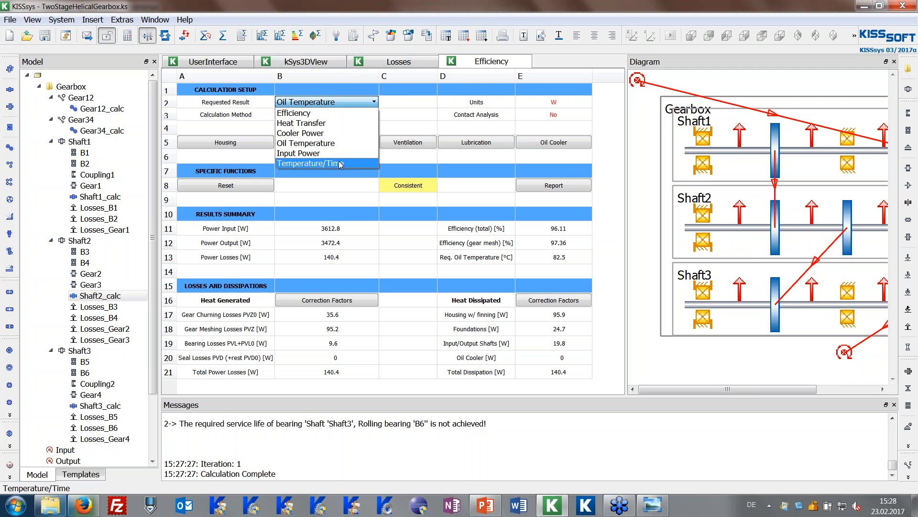
{"action": "left_click", "coordinate": [340, 163]}
{"action": "left_click", "coordinate": [402, 113]}
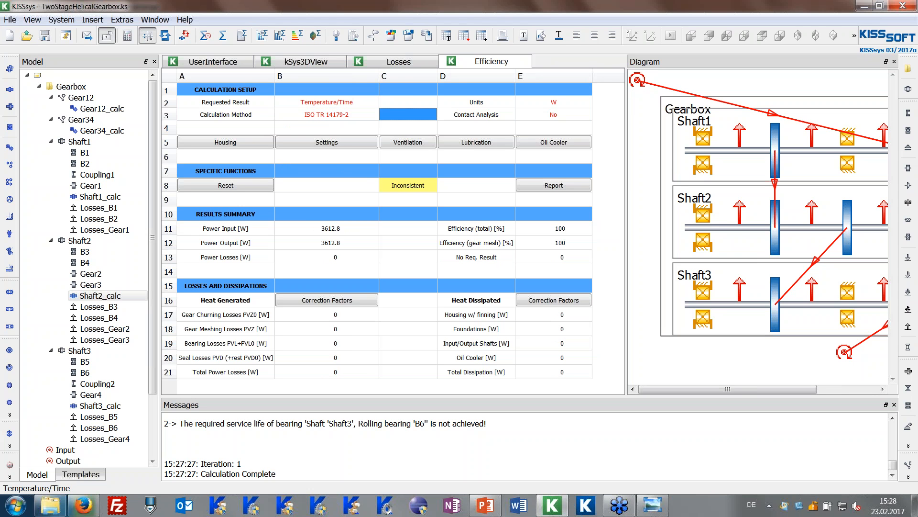
Step: Set the global oil temperature to 50 °C in the lubrication setup
{"action": "left_click", "coordinate": [473, 144]}
{"action": "double_click", "coordinate": [567, 227]}
{"action": "type", "text": "50"}
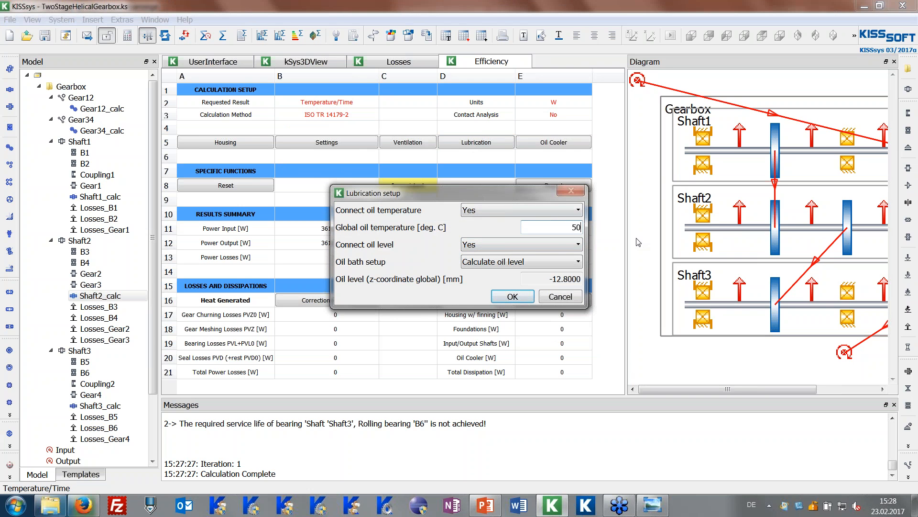
{"action": "left_click", "coordinate": [520, 295]}
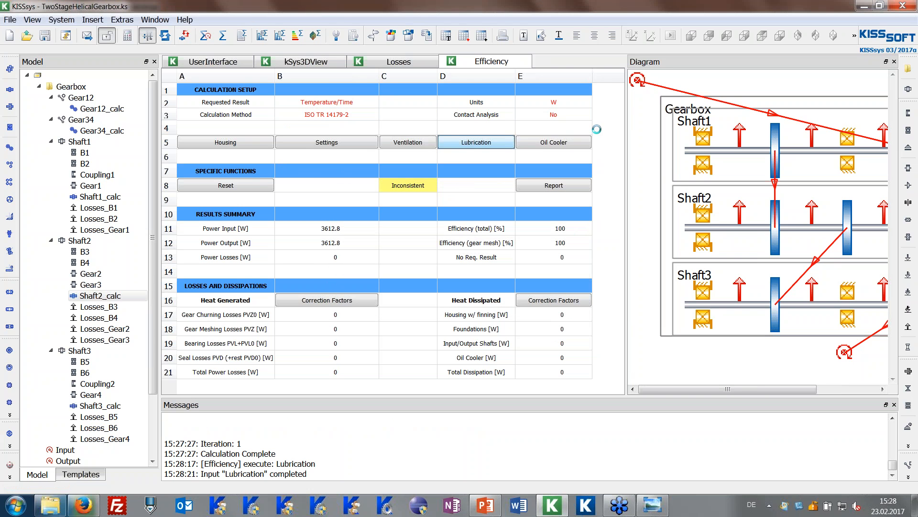
Step: Define the TemperatureSpectrum load spectrum manually with 6 bins, keeping speed and torque as factors and frequency in hours
{"action": "scroll", "coordinate": [153, 299], "scroll_direction": "down", "scroll_amount": 3}
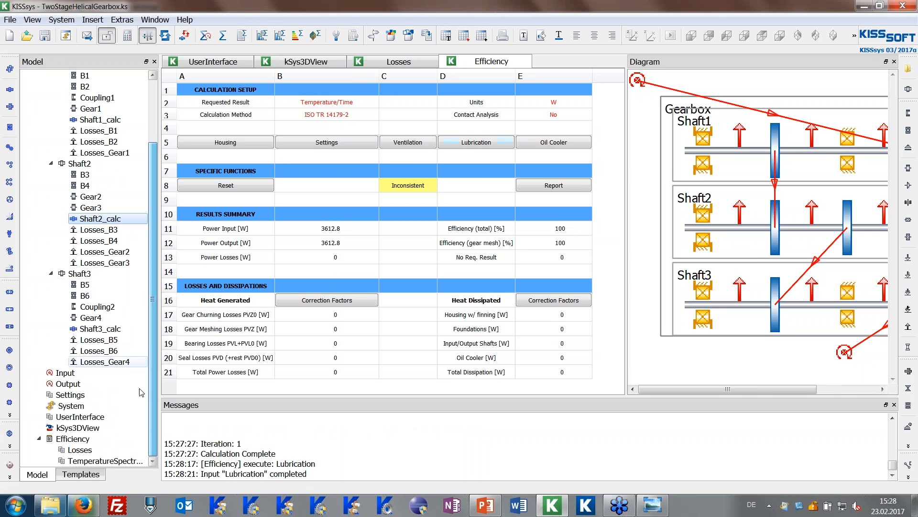
{"action": "left_click", "coordinate": [106, 462]}
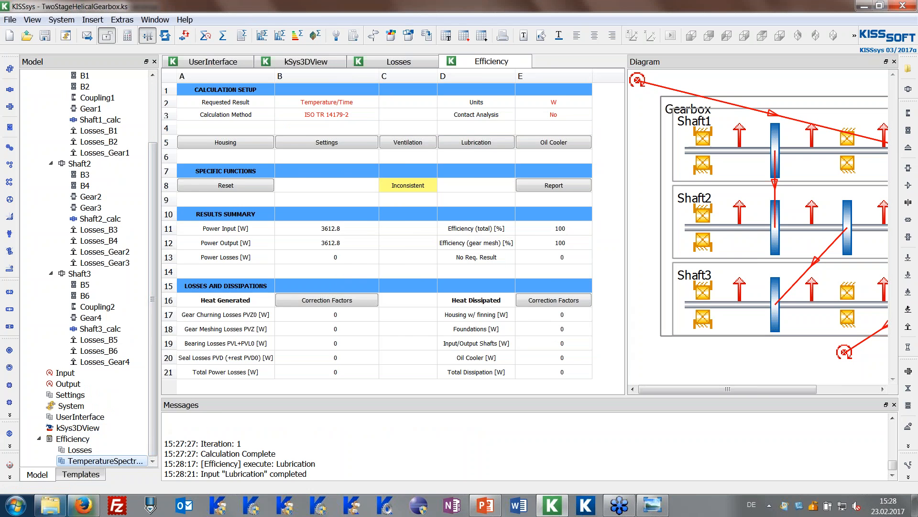
{"action": "left_click_drag", "start_coordinate": [157, 433], "coordinate": [197, 433]}
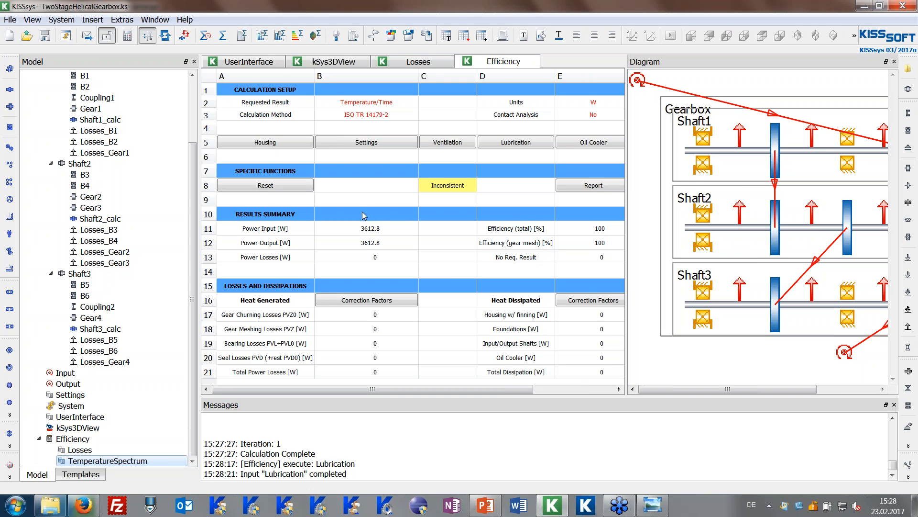
{"action": "right_click", "coordinate": [94, 462]}
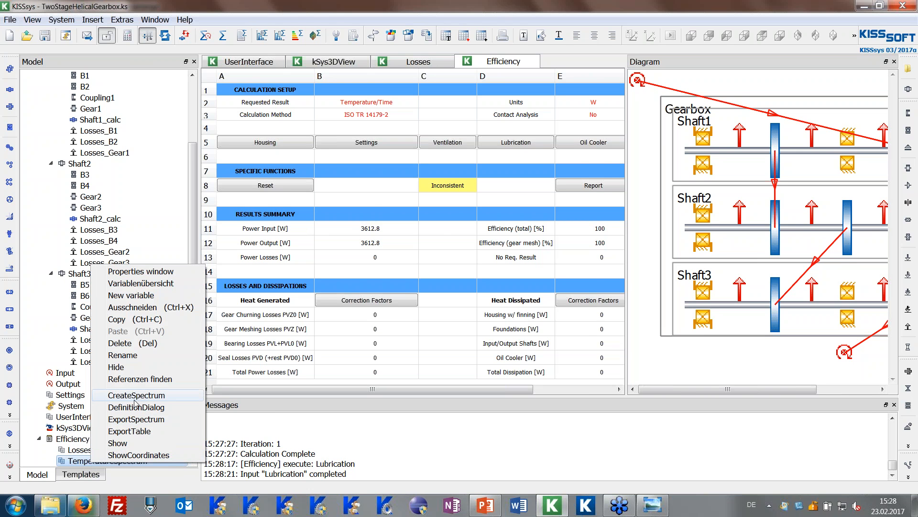
{"action": "left_click", "coordinate": [134, 407]}
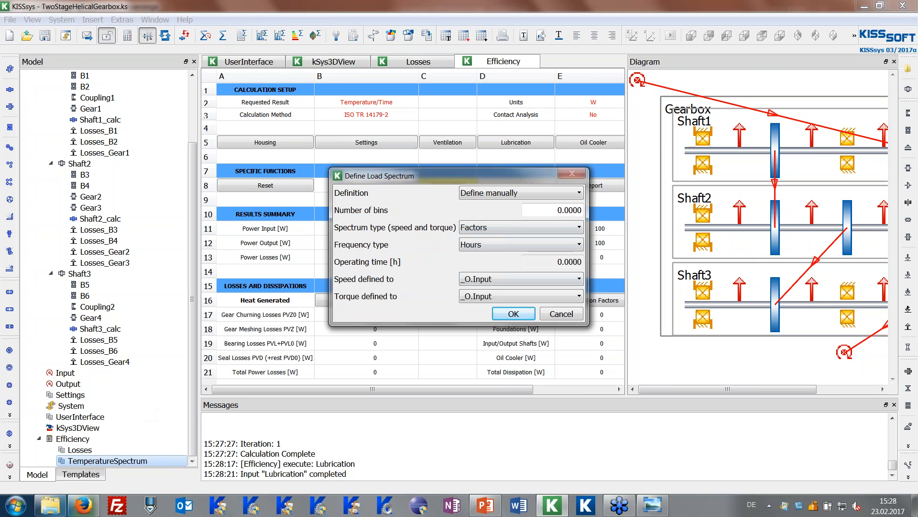
{"action": "type", "text": "6"}
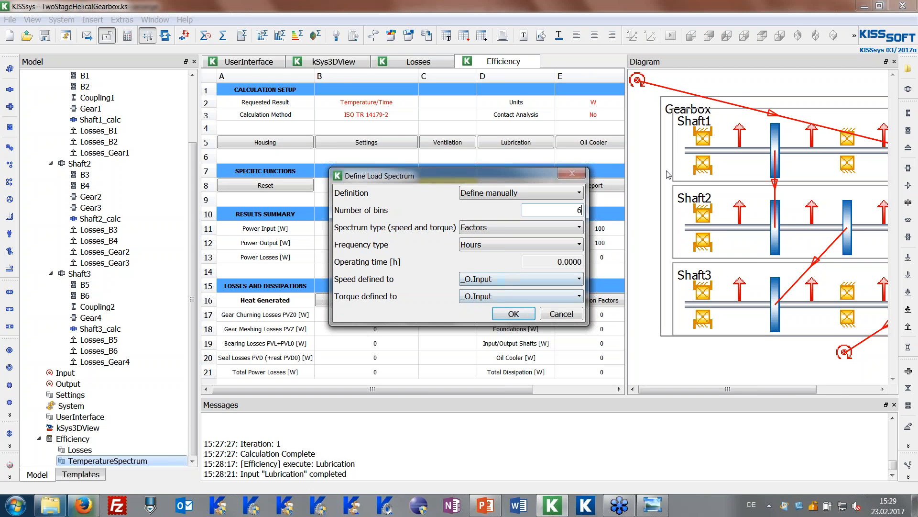
{"action": "left_click", "coordinate": [514, 314]}
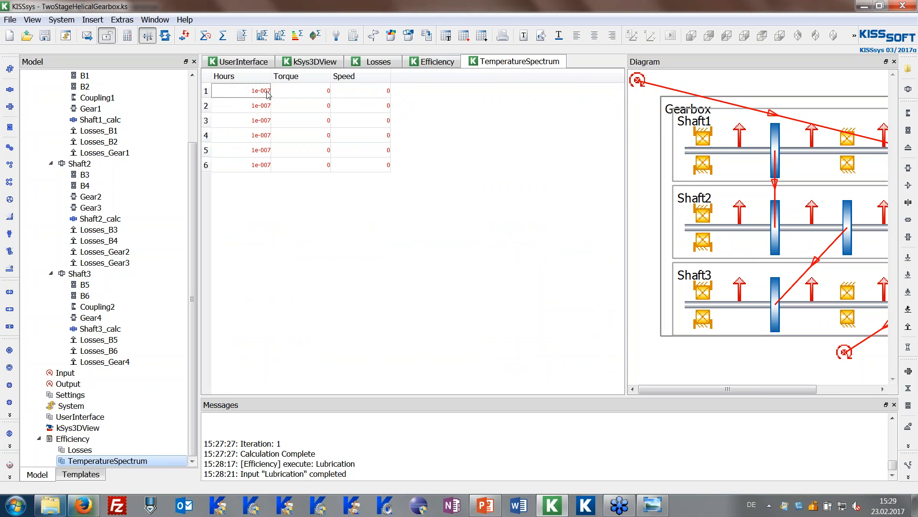
Step: Set the duration of all six temperature spectrum bins to 0.03 hours
{"action": "double_click", "coordinate": [268, 92]}
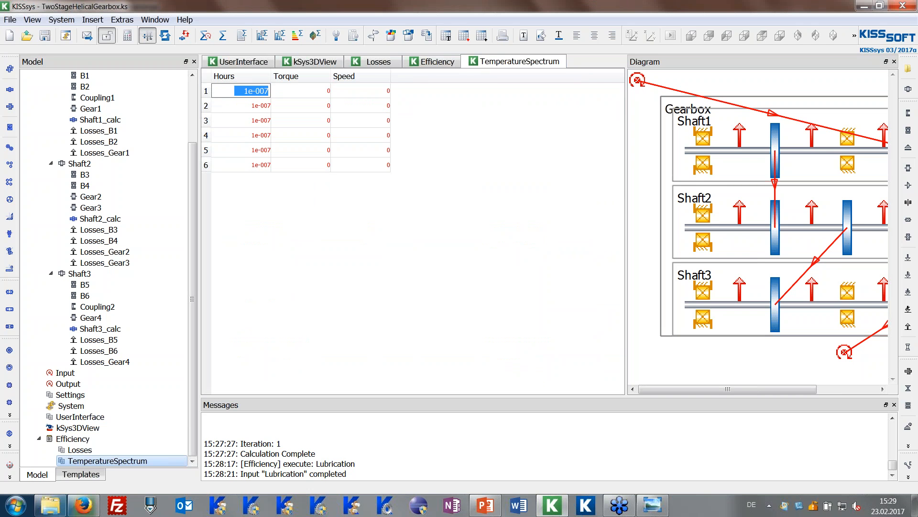
{"action": "type", "text": "0.03"}
{"action": "key", "text": "Return"}
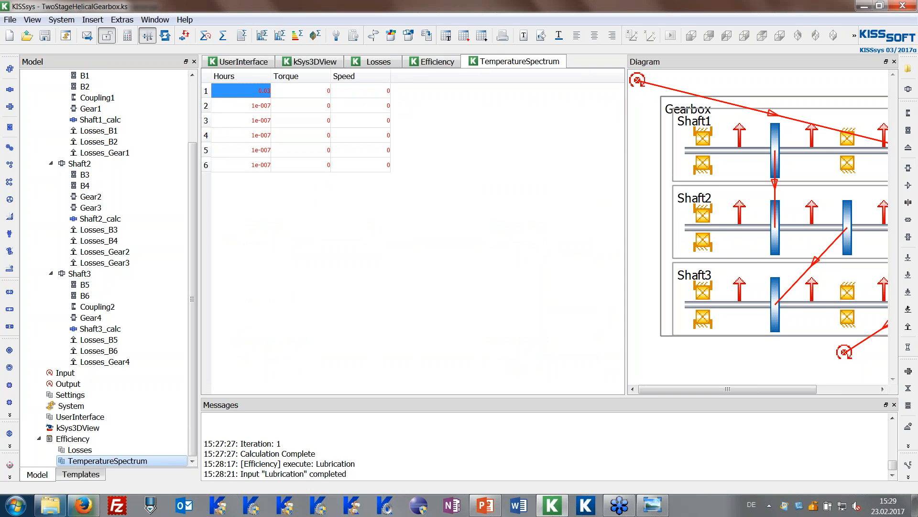
{"action": "left_click", "coordinate": [241, 106]}
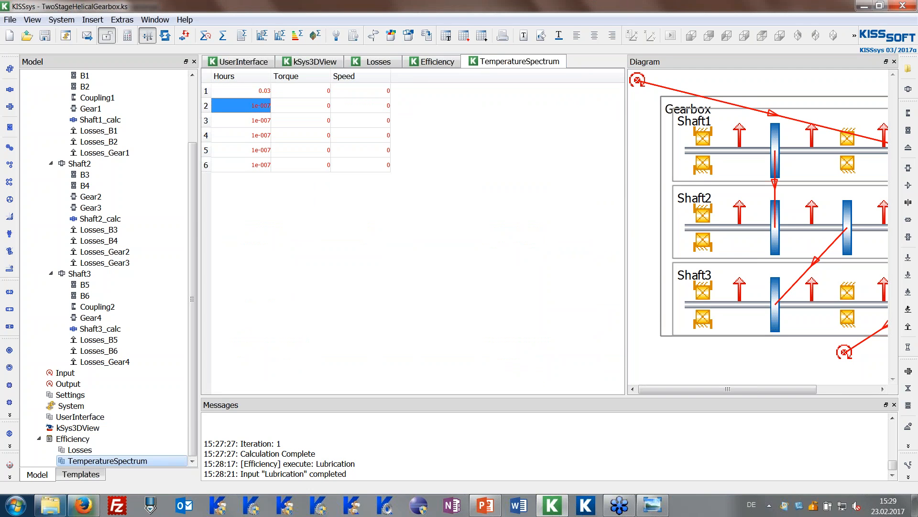
{"action": "type", "text": "0.03"}
{"action": "key", "text": "Return"}
{"action": "type", "text": "0.03"}
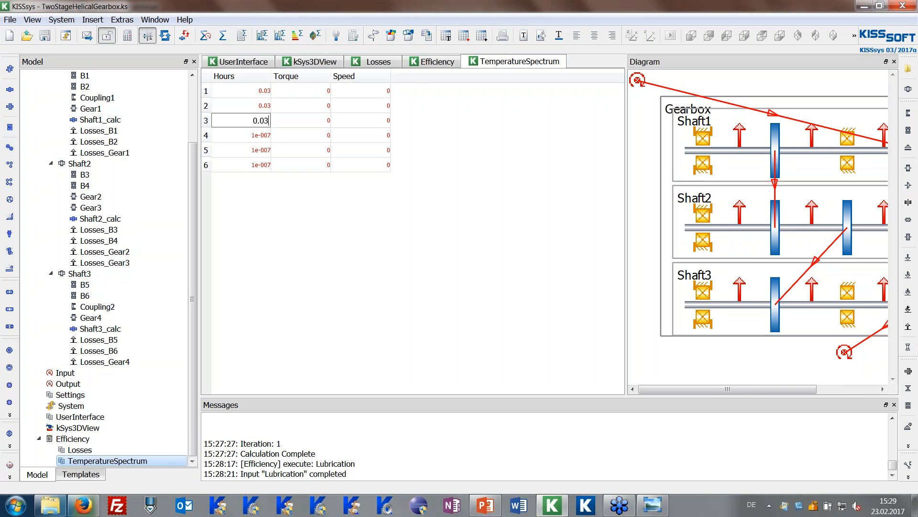
{"action": "key", "text": "Return"}
{"action": "type", "text": "0.03"}
{"action": "key", "text": "Return"}
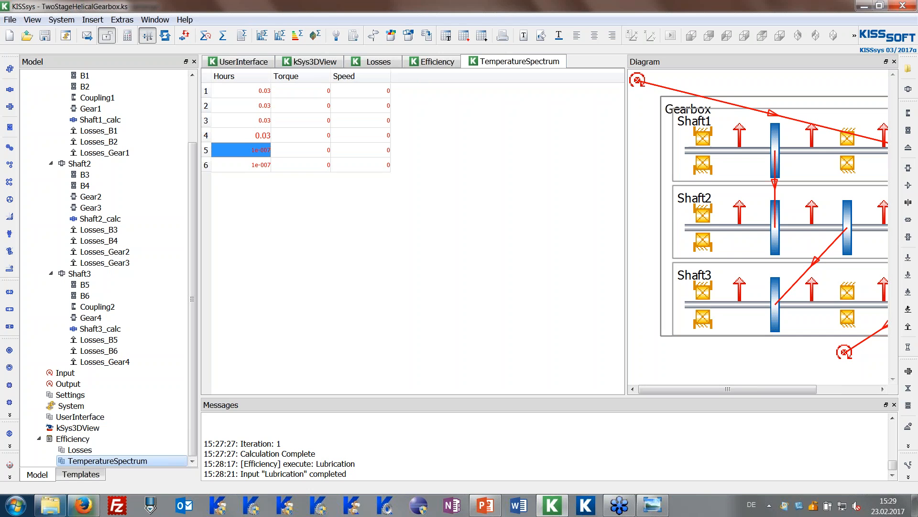
{"action": "type", "text": "0.03"}
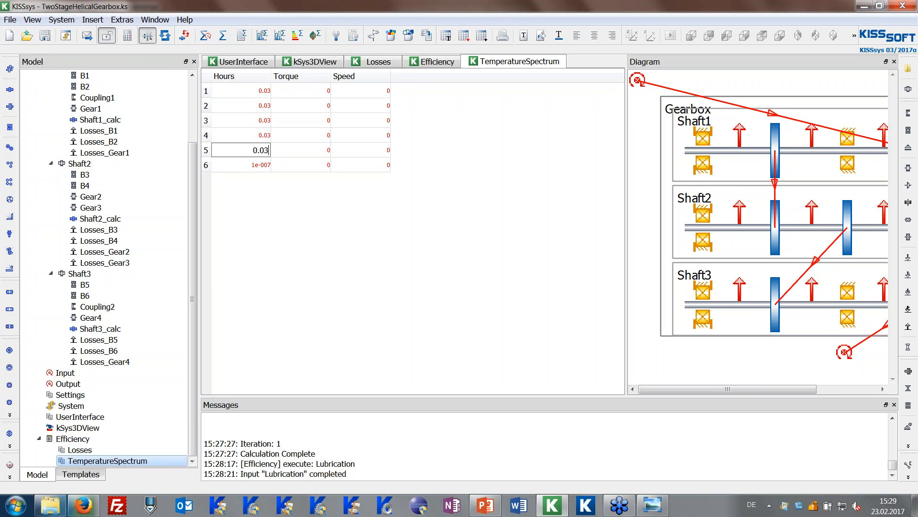
{"action": "key", "text": "Return"}
{"action": "type", "text": "0.03"}
Step: Set the torque factor of all six temperature spectrum bins to 1
{"action": "left_click", "coordinate": [285, 91]}
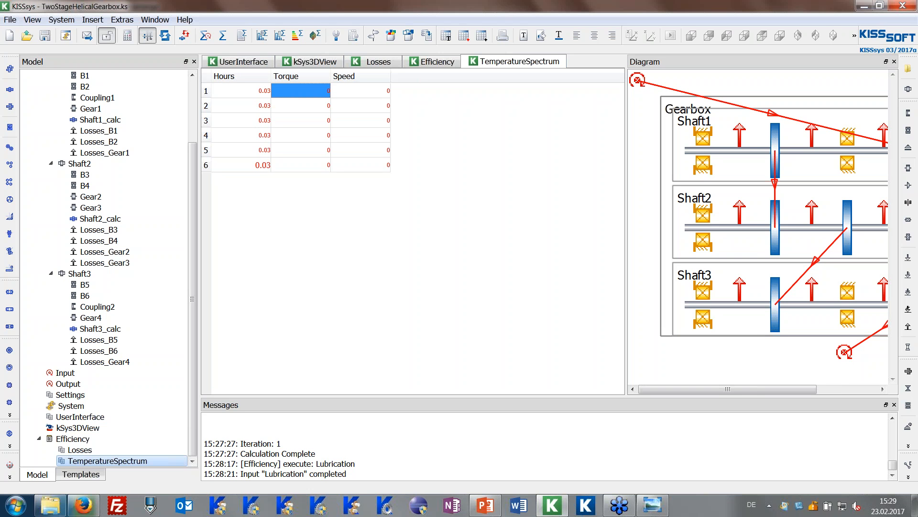
{"action": "type", "text": "1"}
{"action": "key", "text": "Return"}
{"action": "type", "text": "1"}
{"action": "key", "text": "Return"}
{"action": "type", "text": "1"}
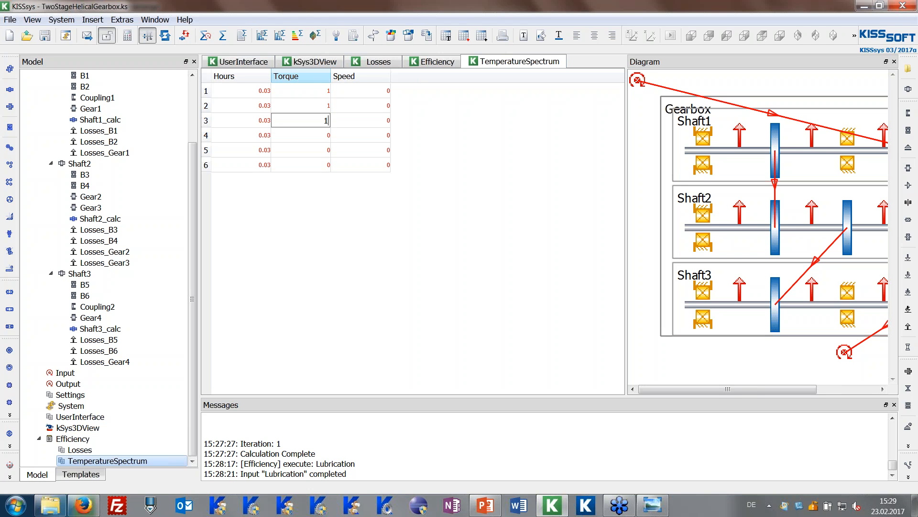
{"action": "key", "text": "Return"}
{"action": "type", "text": "1"}
{"action": "key", "text": "Return"}
{"action": "type", "text": "1"}
{"action": "key", "text": "Return"}
{"action": "type", "text": "1"}
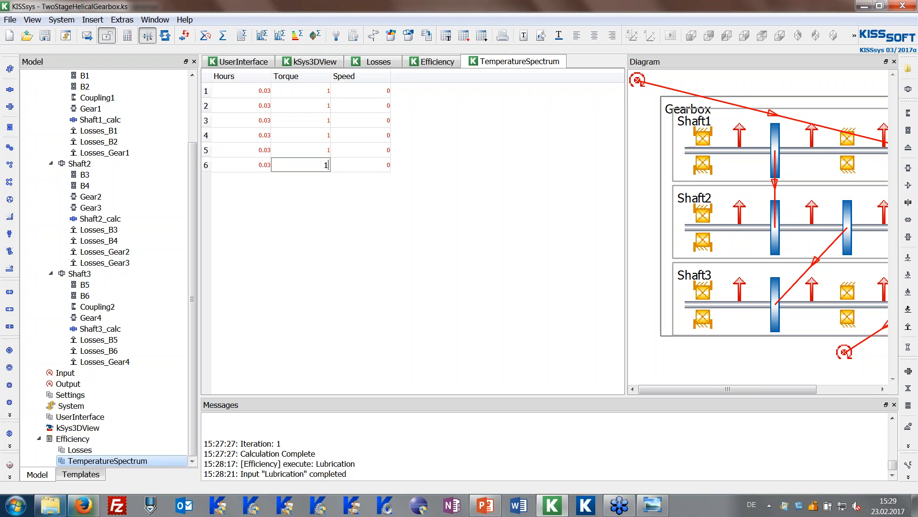
{"action": "key", "text": "Return"}
Step: Set the speed factor of all six temperature spectrum bins to 1
{"action": "key", "text": "Right"}
{"action": "type", "text": "1"}
{"action": "key", "text": "Return"}
{"action": "type", "text": "1"}
{"action": "key", "text": "Return"}
{"action": "type", "text": "1"}
{"action": "key", "text": "Return"}
{"action": "type", "text": "1"}
{"action": "key", "text": "Return"}
{"action": "type", "text": "1"}
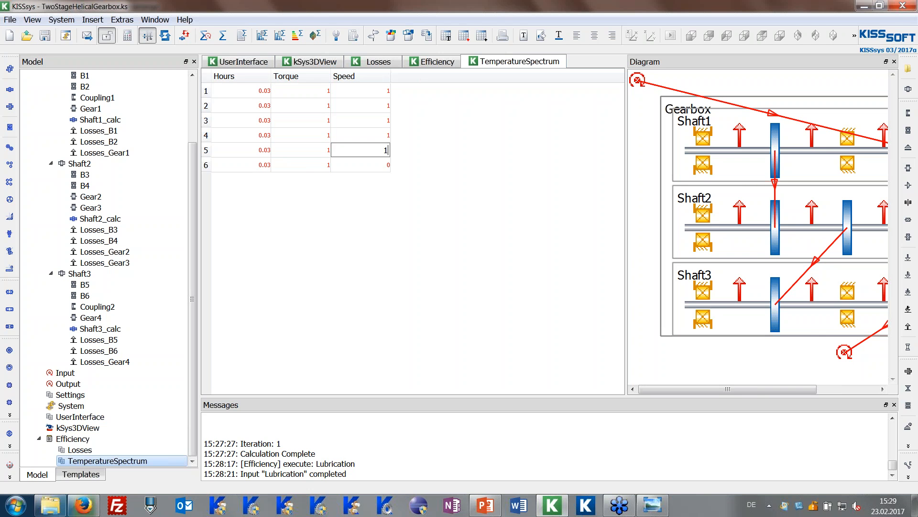
{"action": "key", "text": "Return"}
{"action": "type", "text": "1"}
{"action": "key", "text": "Up"}
{"action": "left_click", "coordinate": [411, 197]}
Step: Check the lubrication setup of the efficiency calculation and accept it
{"action": "left_click", "coordinate": [430, 65]}
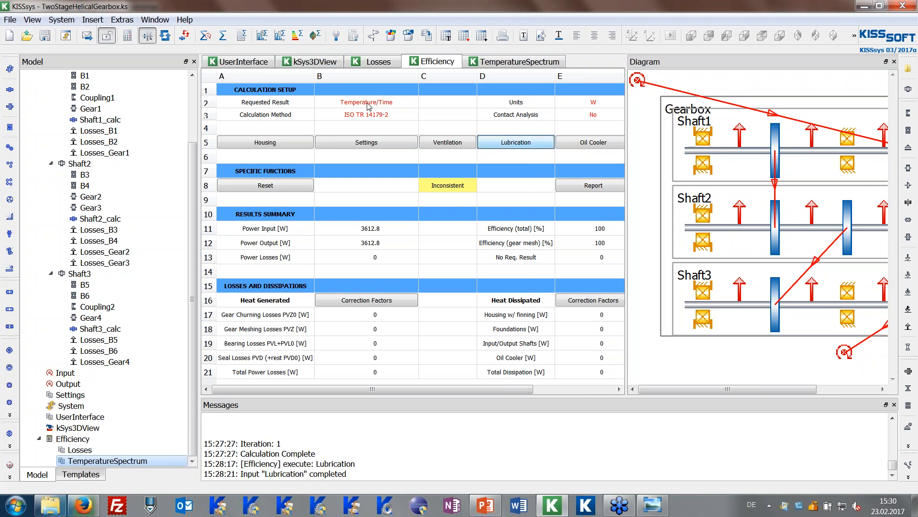
{"action": "left_click", "coordinate": [514, 143]}
{"action": "left_click", "coordinate": [523, 297]}
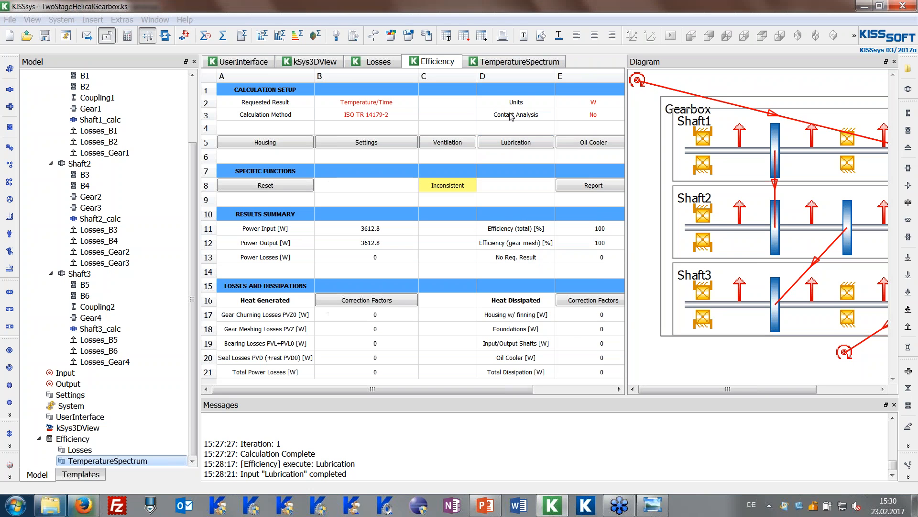
Step: Run the temperature-over-time calculation for the six-bin spectrum, accepting the proposed masses and specific heats with auto update on
{"action": "left_click", "coordinate": [490, 66]}
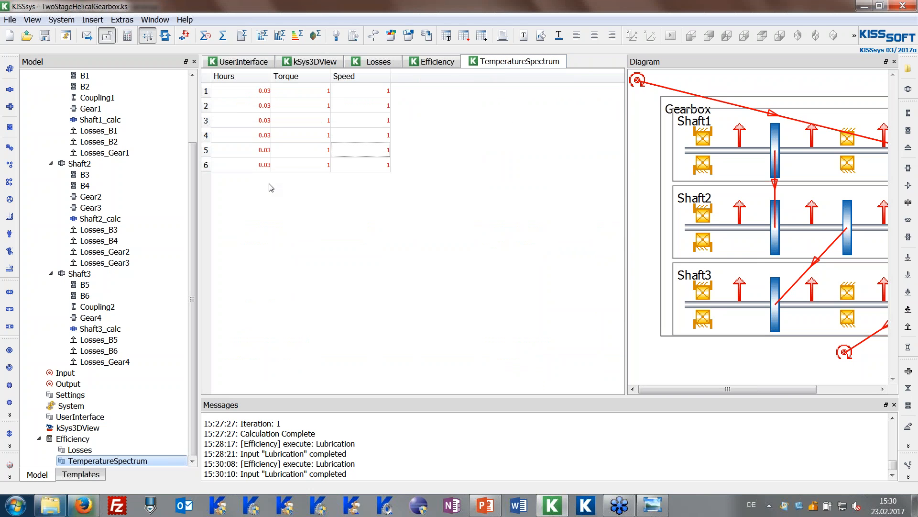
{"action": "left_click", "coordinate": [297, 38]}
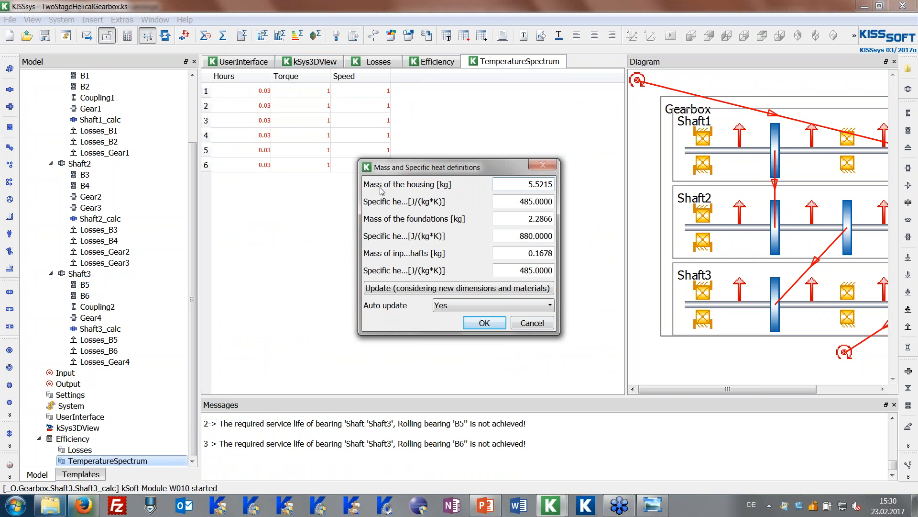
{"action": "left_click", "coordinate": [527, 186]}
{"action": "left_click", "coordinate": [539, 218]}
{"action": "left_click", "coordinate": [520, 201]}
{"action": "double_click", "coordinate": [520, 202]}
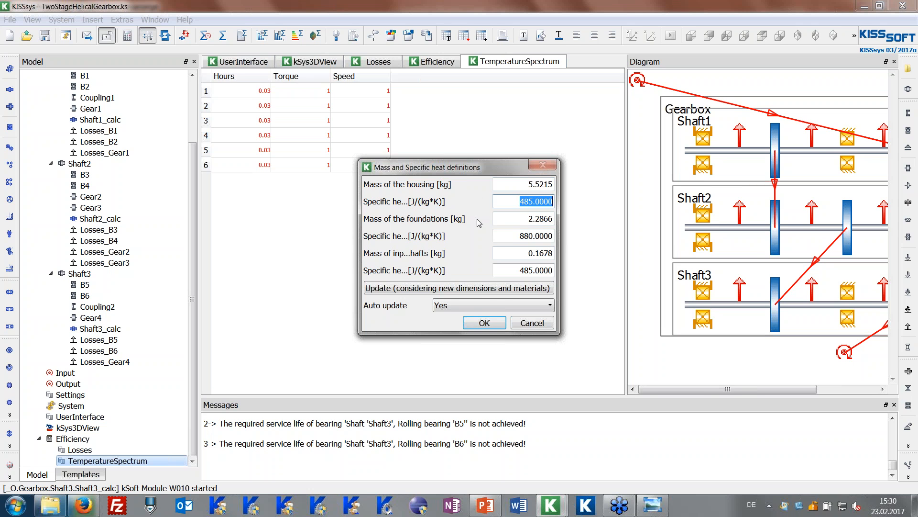
{"action": "left_click", "coordinate": [483, 323]}
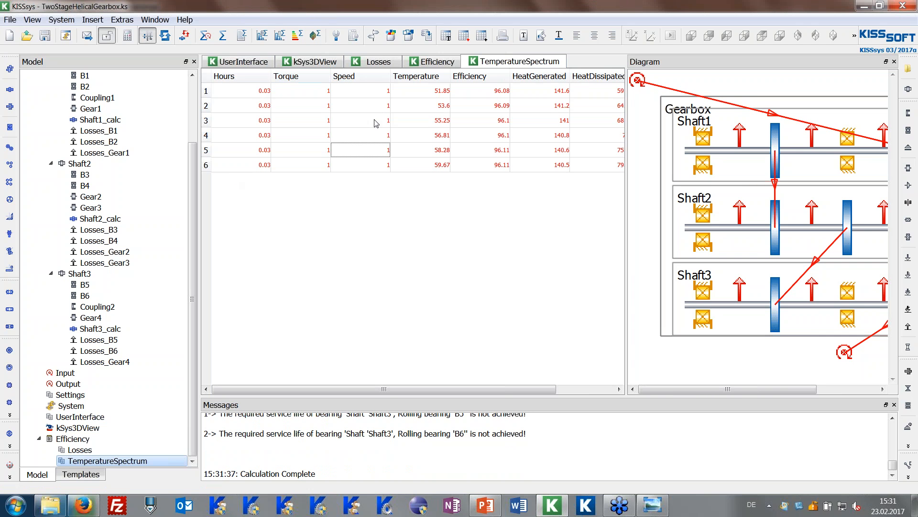
Step: Examine the calculated oil temperatures across the six spectrum bins and the power losses and dissipations in the efficiency results summary
{"action": "left_click", "coordinate": [439, 94]}
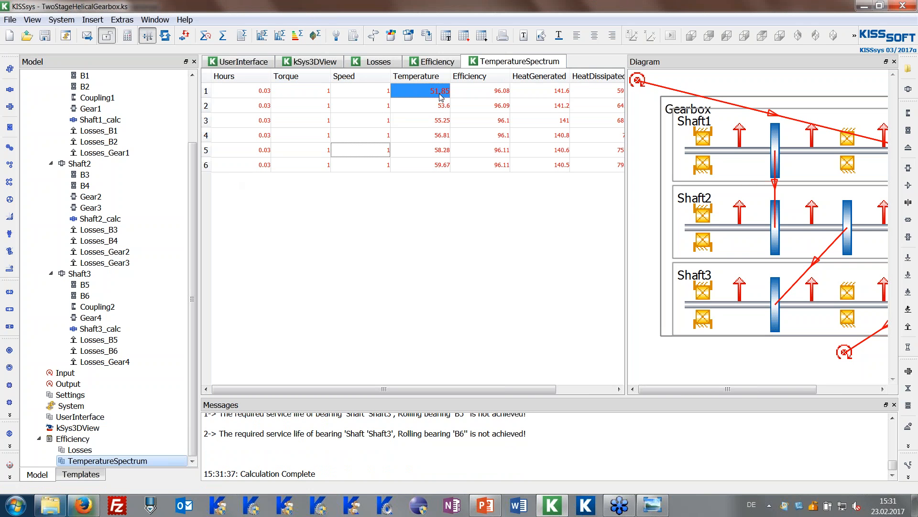
{"action": "left_click", "coordinate": [423, 236]}
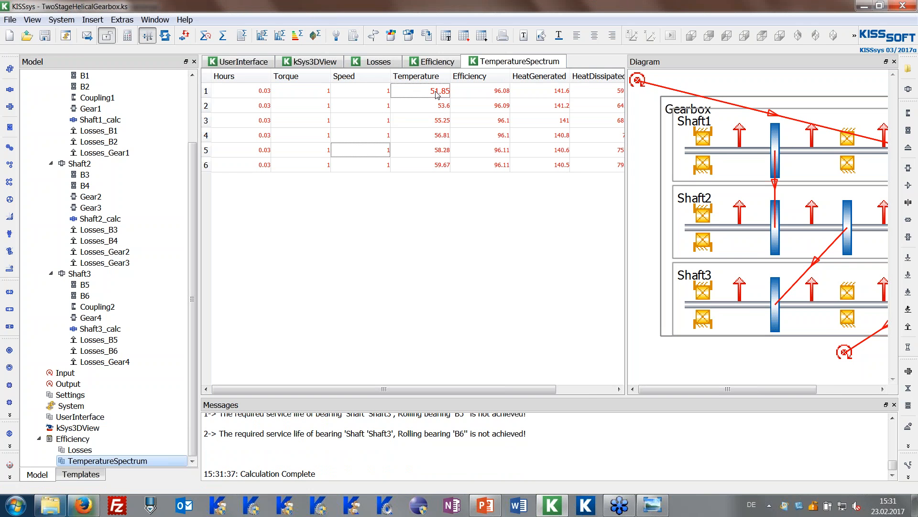
{"action": "left_click", "coordinate": [446, 104]}
{"action": "left_click", "coordinate": [447, 121]}
{"action": "left_click", "coordinate": [454, 200]}
{"action": "left_click", "coordinate": [442, 170]}
{"action": "left_click", "coordinate": [443, 191]}
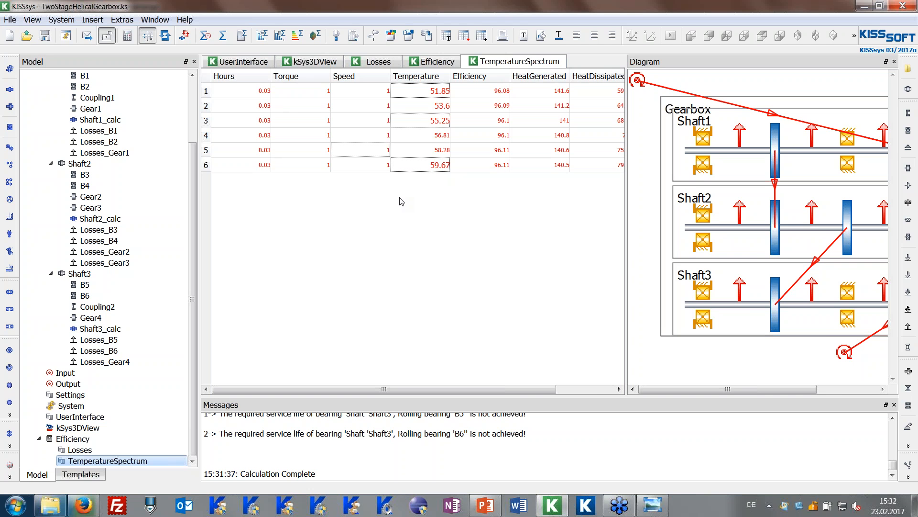
{"action": "left_click", "coordinate": [422, 69]}
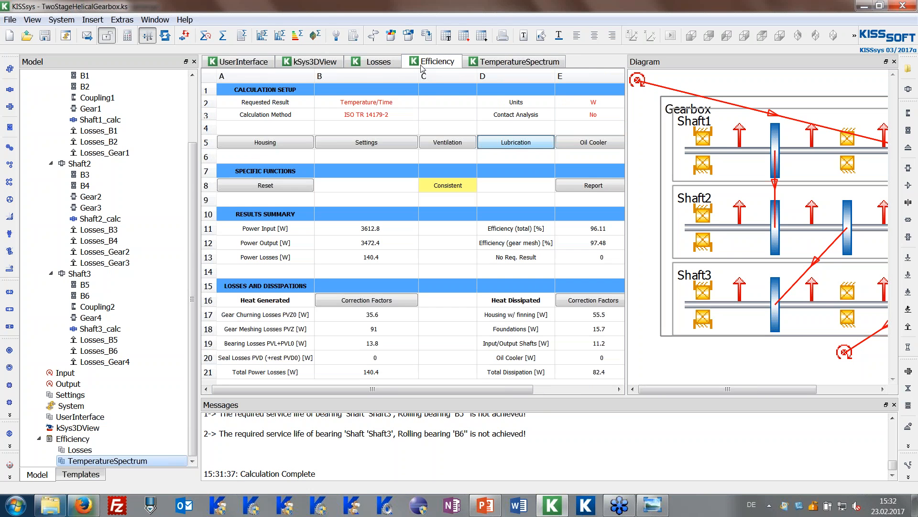
{"action": "left_click", "coordinate": [480, 67]}
{"action": "left_click", "coordinate": [419, 165]}
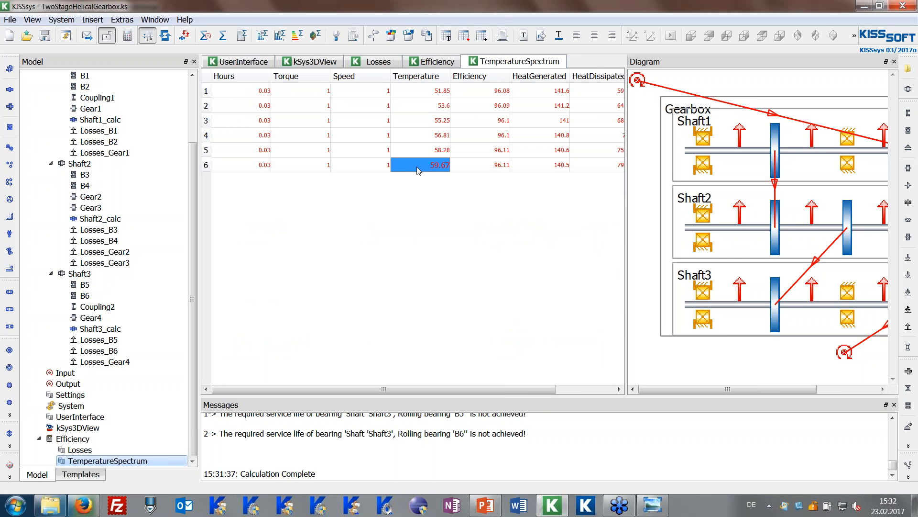
Step: Set the global oil temperature in the lubrication setup to 50 °C
{"action": "left_click", "coordinate": [431, 63]}
{"action": "left_click", "coordinate": [513, 143]}
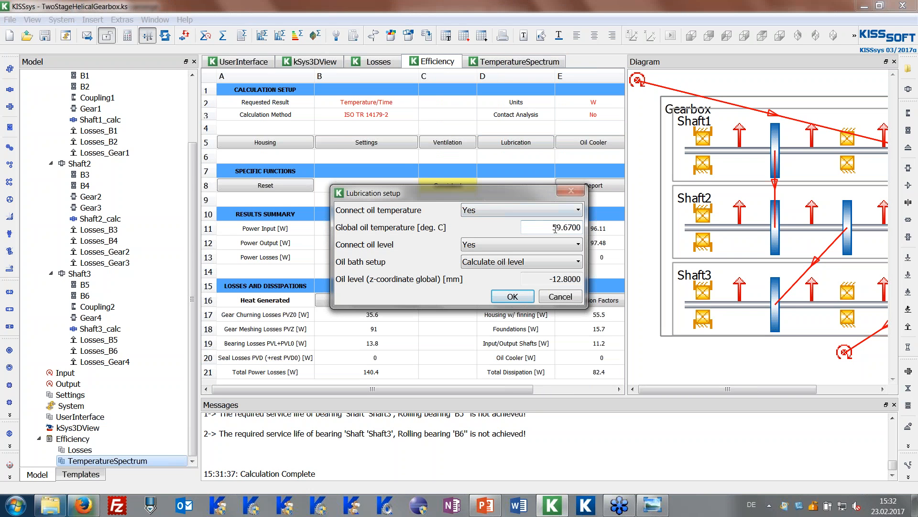
{"action": "left_click_drag", "start_coordinate": [551, 228], "coordinate": [583, 229]}
{"action": "type", "text": "50"}
{"action": "left_click", "coordinate": [512, 297]}
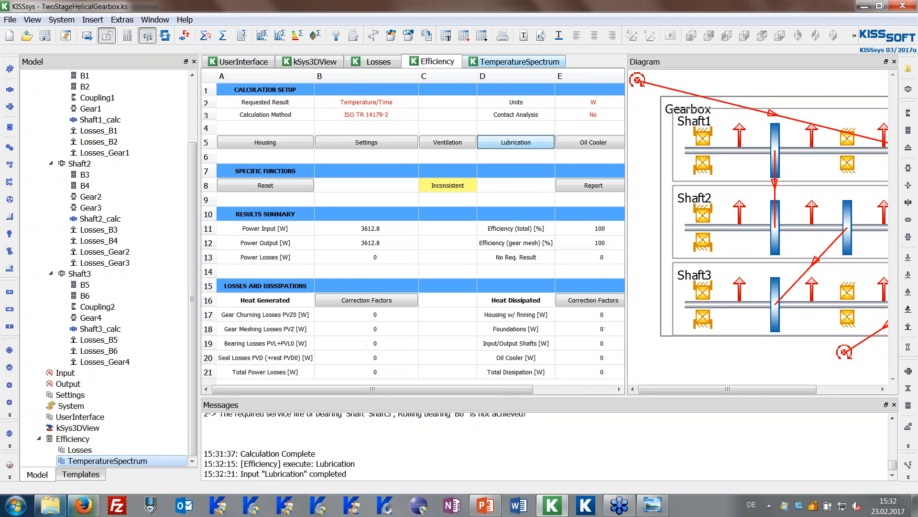
Step: Set the torque and speed factors of temperature spectrum bins 3 and 4 to 0
{"action": "left_click", "coordinate": [490, 62]}
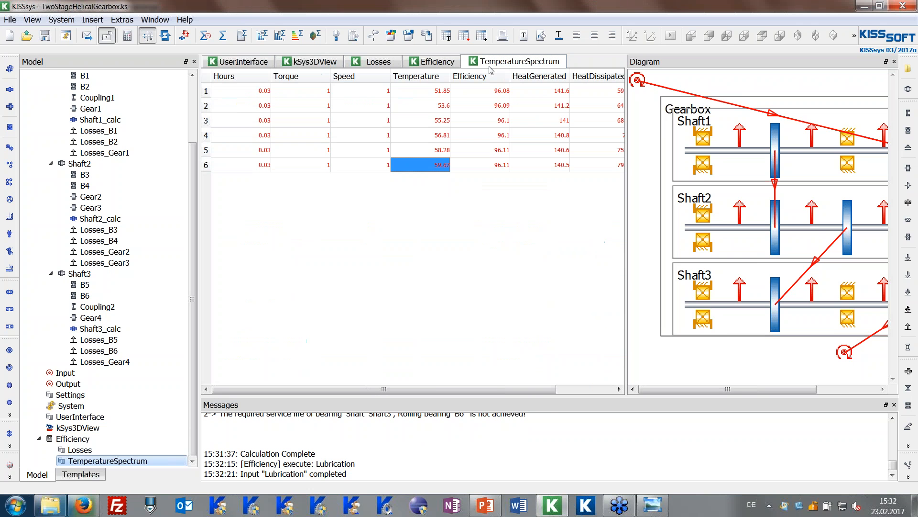
{"action": "left_click", "coordinate": [308, 119]}
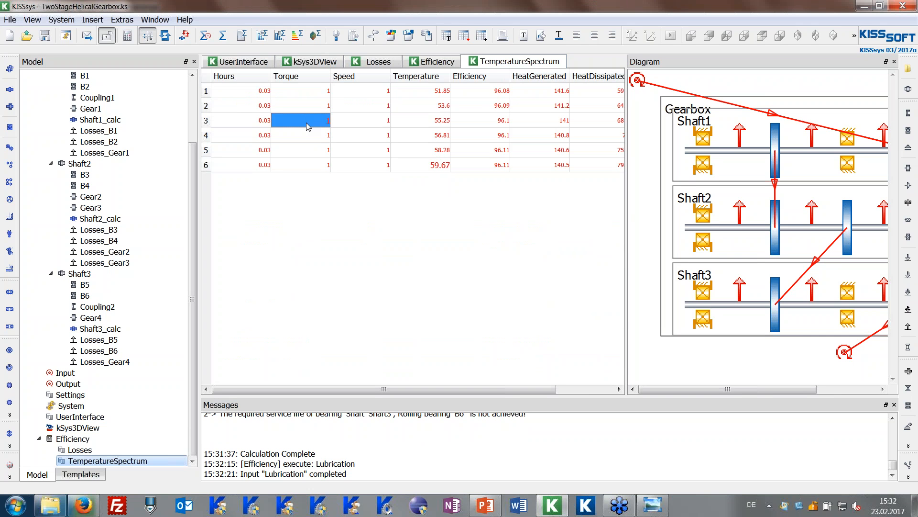
{"action": "type", "text": "0"}
{"action": "left_click", "coordinate": [323, 137]}
{"action": "type", "text": "0"}
{"action": "left_click", "coordinate": [351, 124]}
{"action": "type", "text": "0"}
{"action": "left_click", "coordinate": [353, 135]}
{"action": "type", "text": "0"}
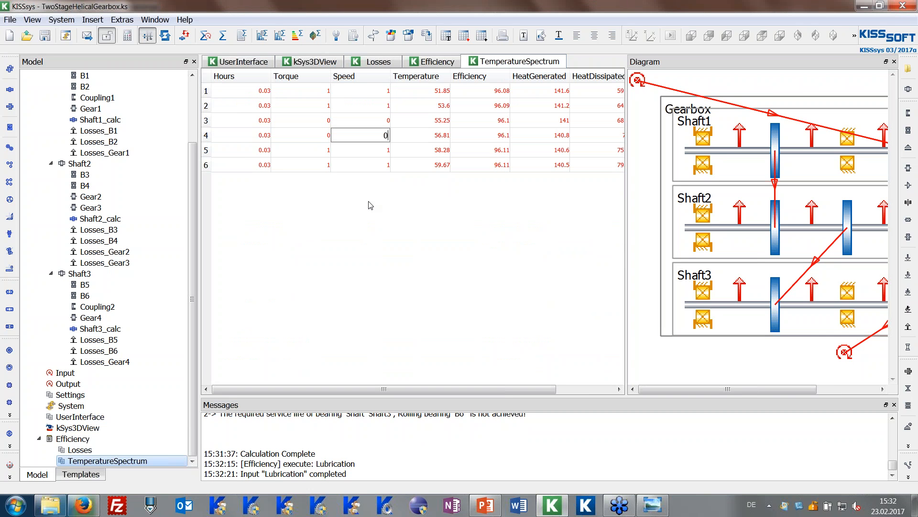
{"action": "key", "text": "Return"}
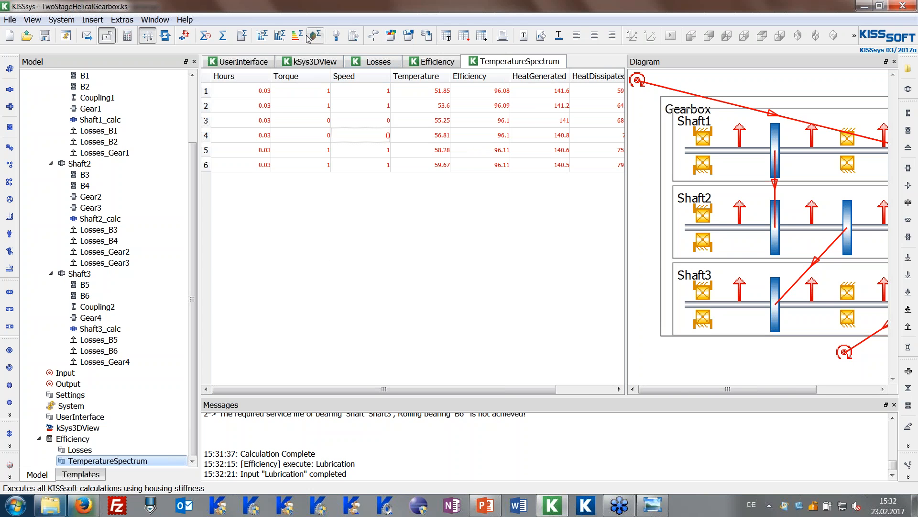
Step: Rerun the temperature-over-time calculation with the modified spectrum, accepting the proposed mass and specific heat definitions
{"action": "left_click", "coordinate": [414, 62]}
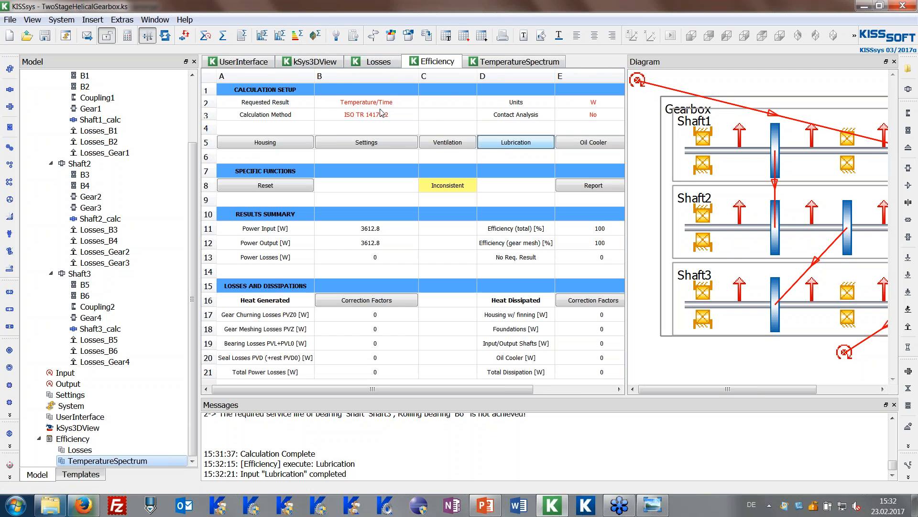
{"action": "left_click", "coordinate": [510, 67]}
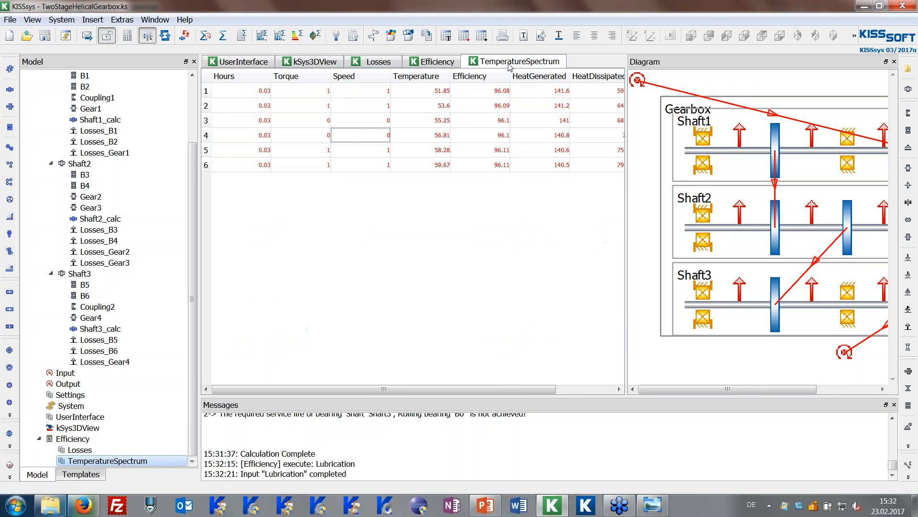
{"action": "left_click", "coordinate": [297, 35]}
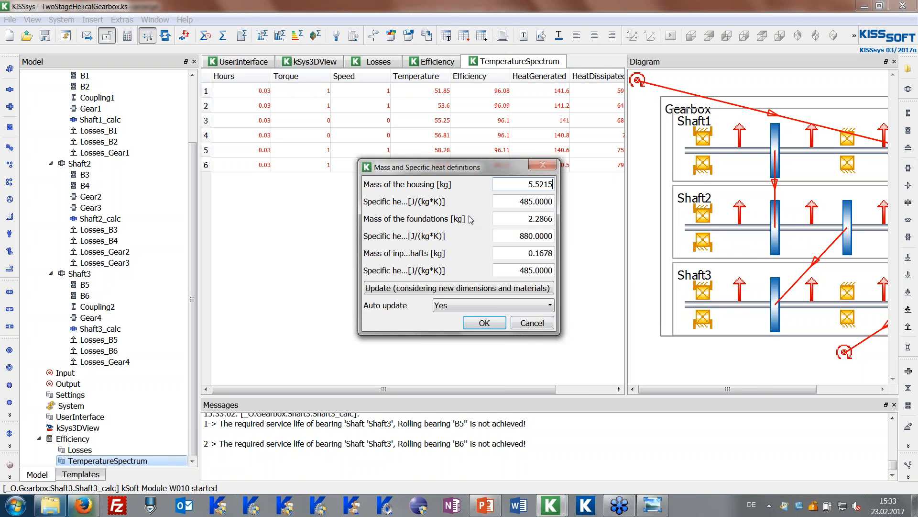
{"action": "left_click", "coordinate": [485, 323]}
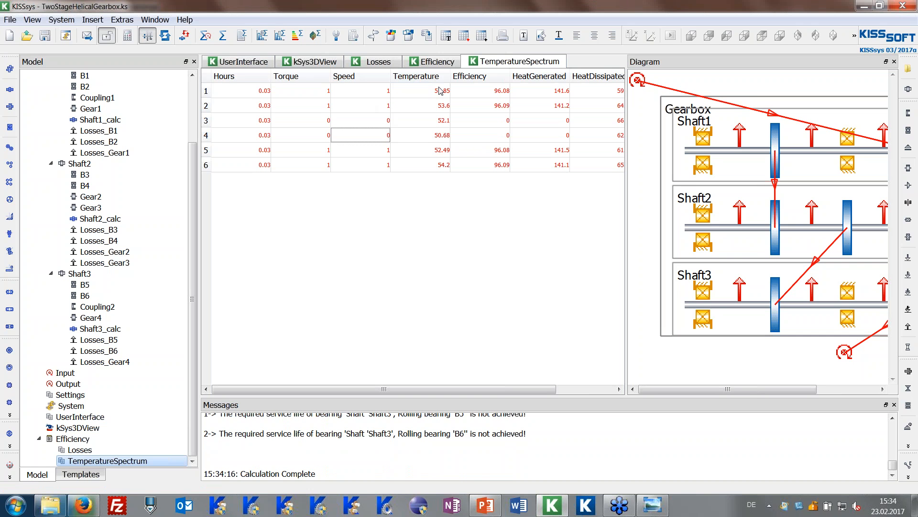
Step: Examine how the calculated oil temperature develops from bin 2 to bin 5 of the spectrum
{"action": "left_click", "coordinate": [441, 105]}
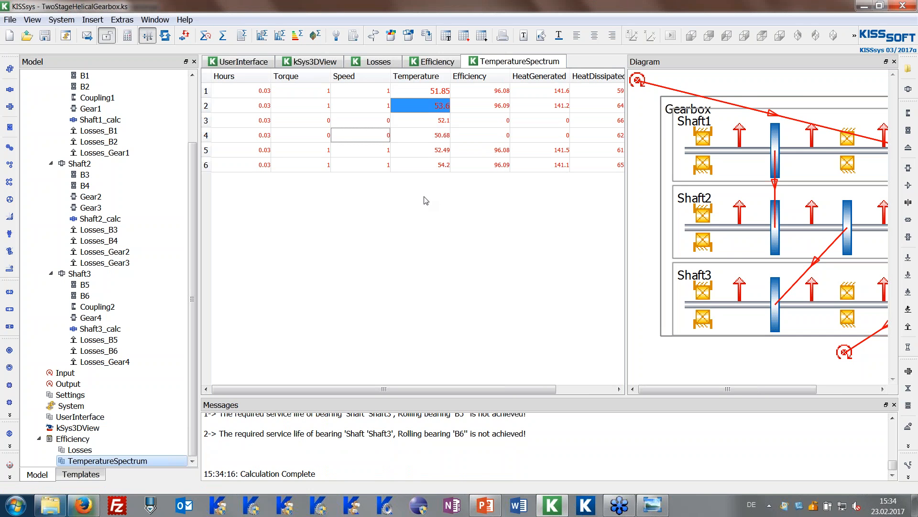
{"action": "left_click", "coordinate": [430, 122]}
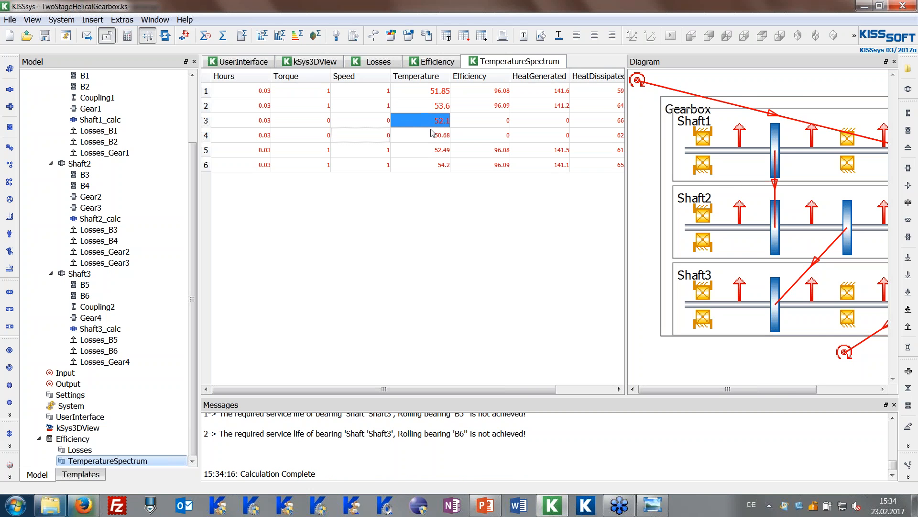
{"action": "left_click", "coordinate": [432, 137]}
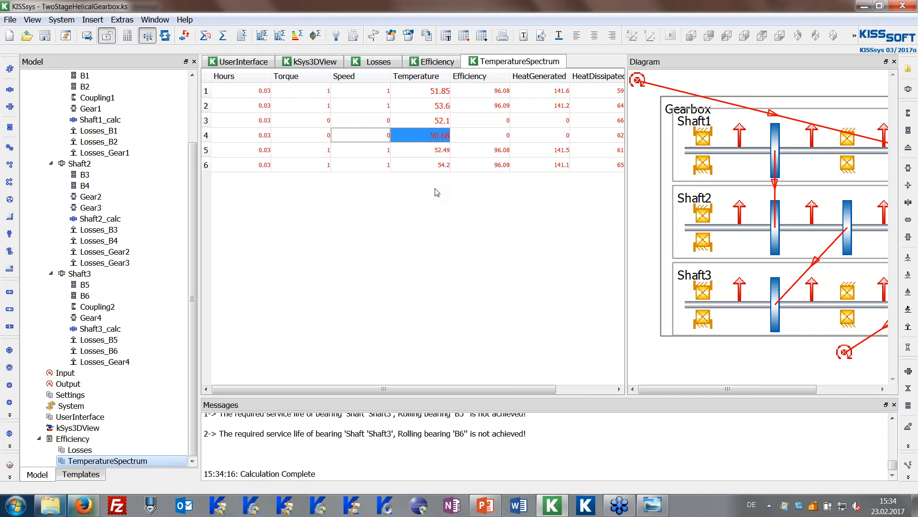
{"action": "left_click", "coordinate": [442, 152]}
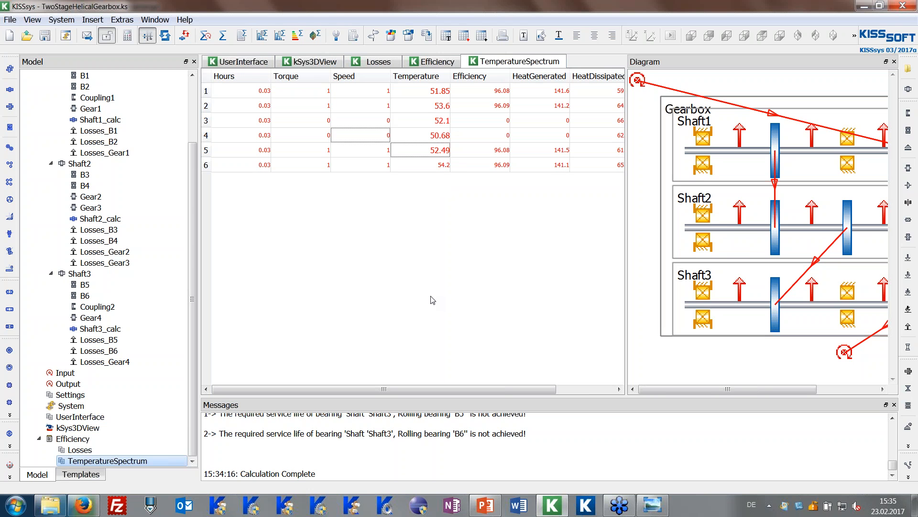
Step: Switch to PowerPoint to check the web demo agenda slide and return to KISSsys
{"action": "left_click", "coordinate": [481, 510]}
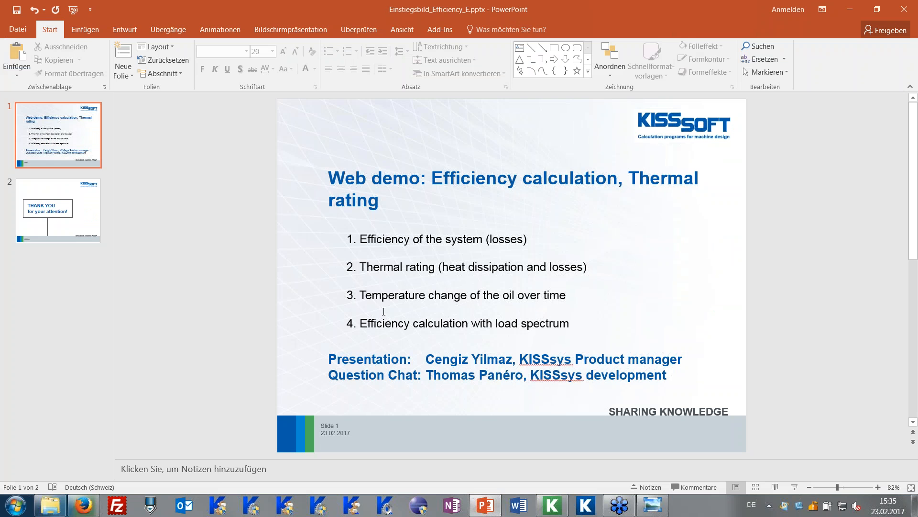
{"action": "left_click", "coordinate": [848, 10]}
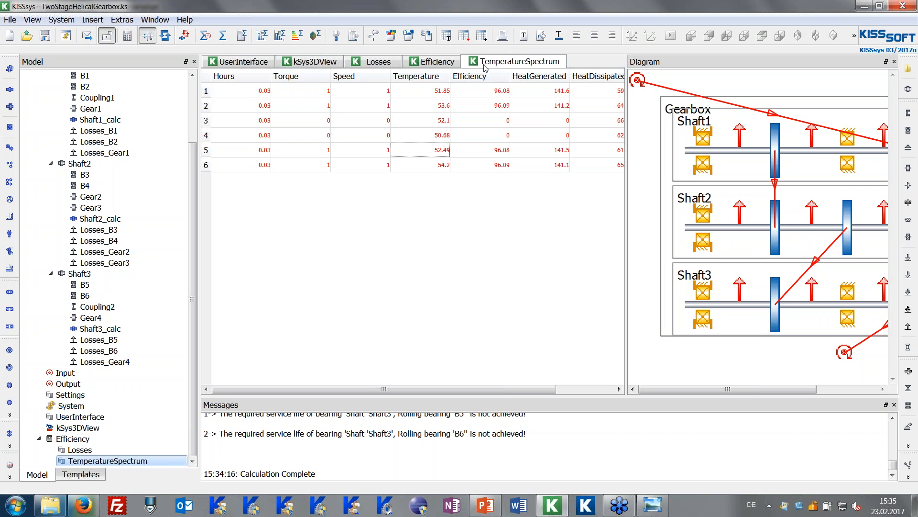
Step: Close the TemperatureSpectrum table and widen the Efficiency table area so all its columns fit
{"action": "right_click", "coordinate": [464, 63]}
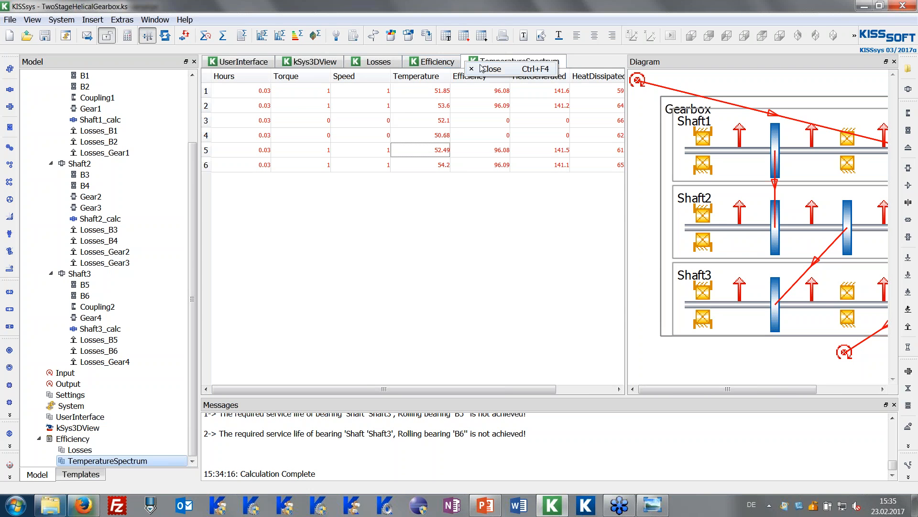
{"action": "left_click", "coordinate": [482, 69]}
{"action": "left_click", "coordinate": [488, 62]}
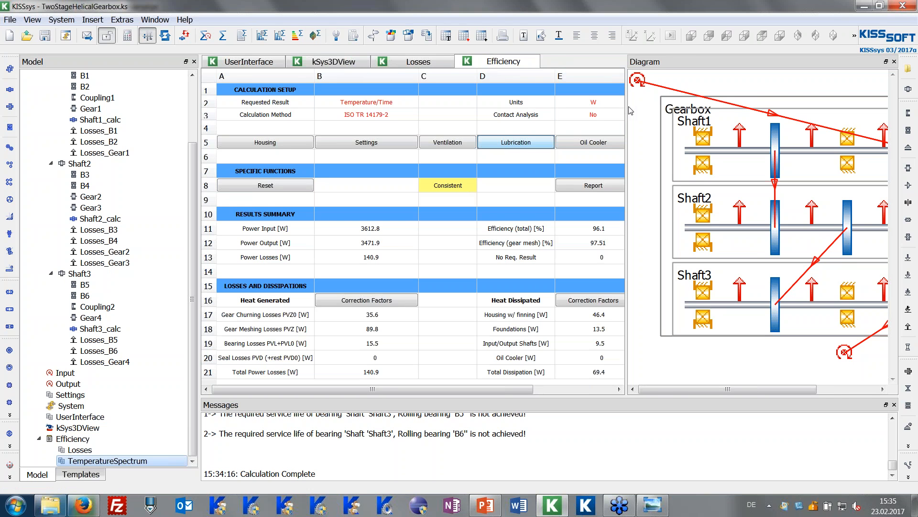
{"action": "left_click_drag", "start_coordinate": [630, 110], "coordinate": [663, 110]}
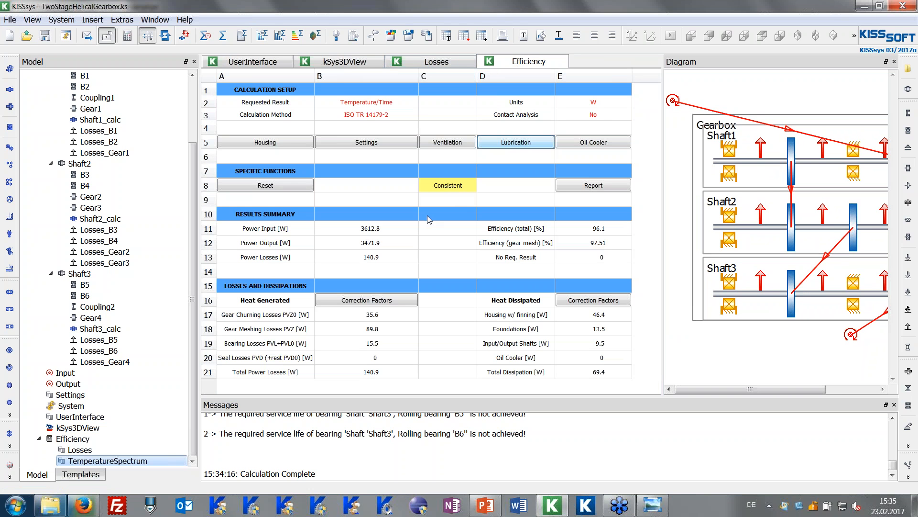
Step: Generate the thermal rating report for the efficiency calculation, maximize it and display it at 150%
{"action": "left_click", "coordinate": [593, 187]}
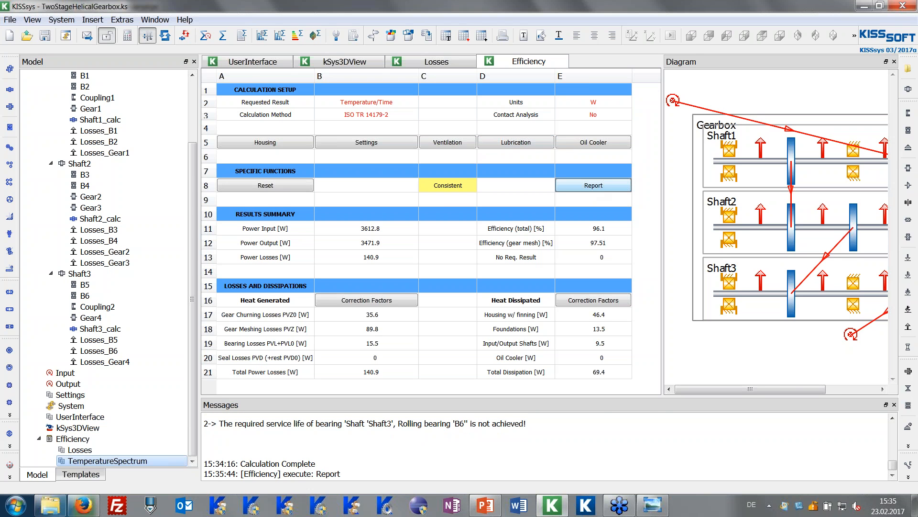
{"action": "left_click_drag", "start_coordinate": [500, 122], "coordinate": [359, 1]}
{"action": "left_click", "coordinate": [295, 34]}
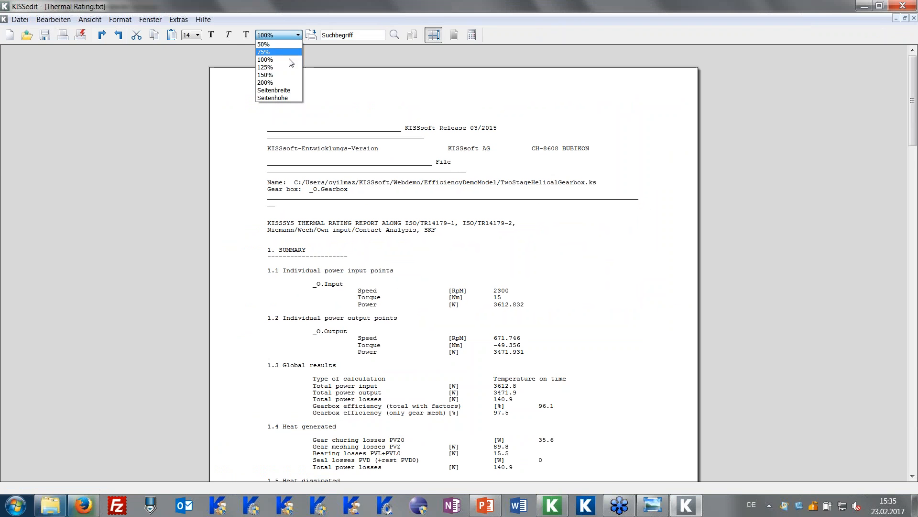
{"action": "left_click", "coordinate": [288, 72]}
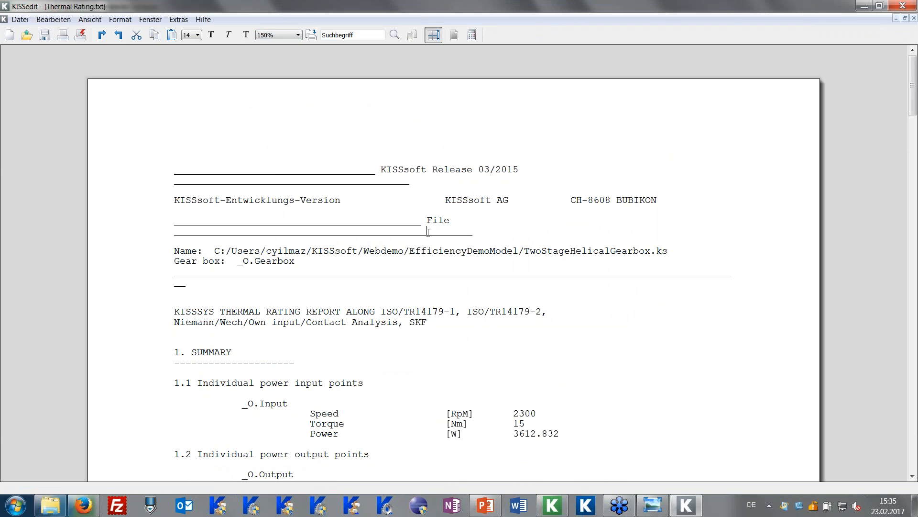
Step: Examine the thermal rating report from the summary through the ventilation, lubrication, housing, foundation and shaft settings
{"action": "scroll", "coordinate": [429, 233], "scroll_direction": "down", "scroll_amount": 5}
{"action": "scroll", "coordinate": [377, 249], "scroll_direction": "down", "scroll_amount": 7}
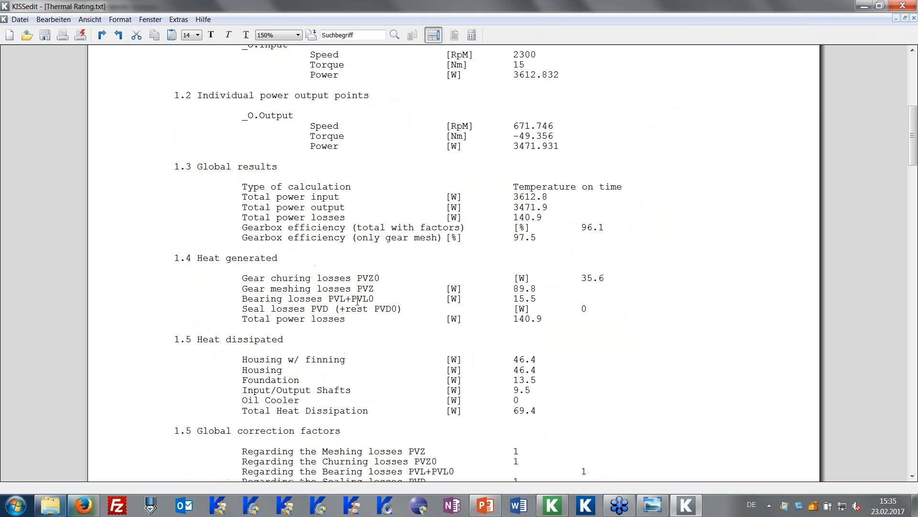
{"action": "scroll", "coordinate": [324, 209], "scroll_direction": "down", "scroll_amount": 5}
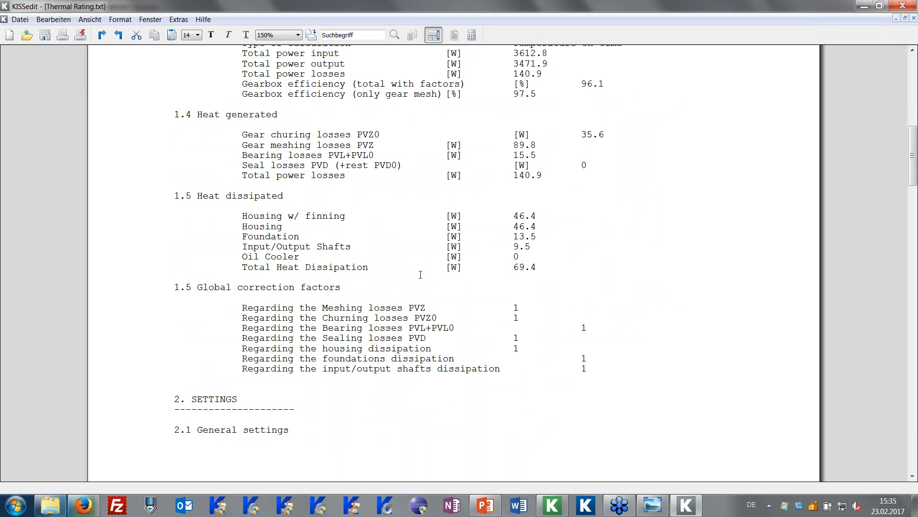
{"action": "scroll", "coordinate": [432, 276], "scroll_direction": "down", "scroll_amount": 10}
{"action": "scroll", "coordinate": [257, 193], "scroll_direction": "up", "scroll_amount": 3}
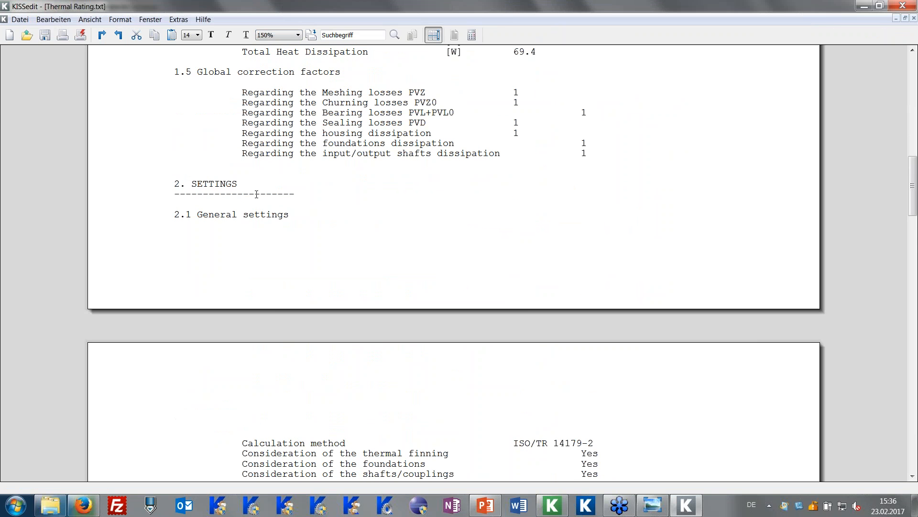
{"action": "triple_click", "coordinate": [194, 184]}
{"action": "scroll", "coordinate": [279, 198], "scroll_direction": "down", "scroll_amount": 5}
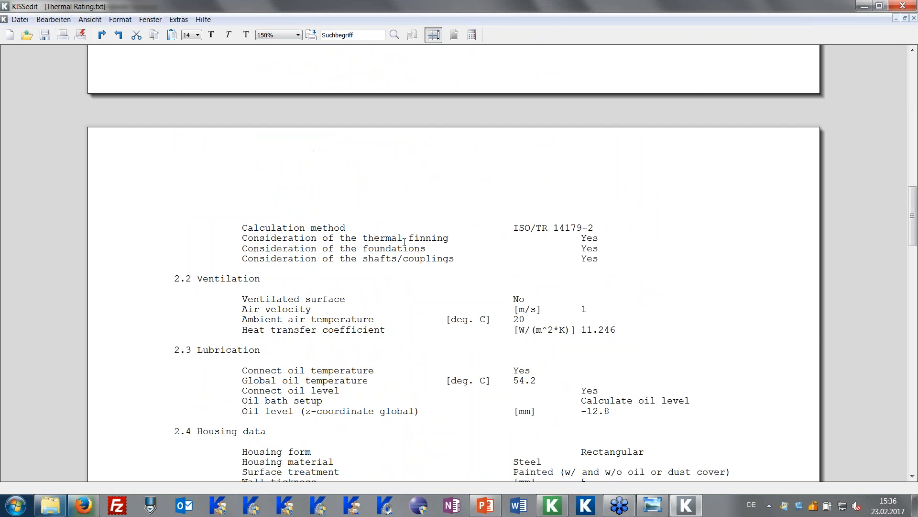
{"action": "scroll", "coordinate": [344, 192], "scroll_direction": "down", "scroll_amount": 3}
{"action": "scroll", "coordinate": [381, 188], "scroll_direction": "down", "scroll_amount": 14}
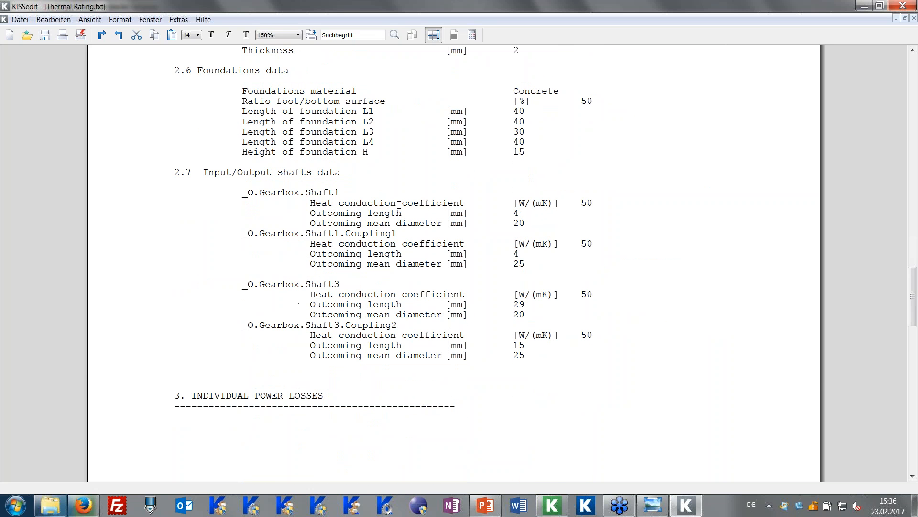
Step: Review the individual gear and bearing power losses up to the end of the report, and close the report
{"action": "scroll", "coordinate": [465, 233], "scroll_direction": "down", "scroll_amount": 7}
{"action": "scroll", "coordinate": [443, 179], "scroll_direction": "down", "scroll_amount": 2}
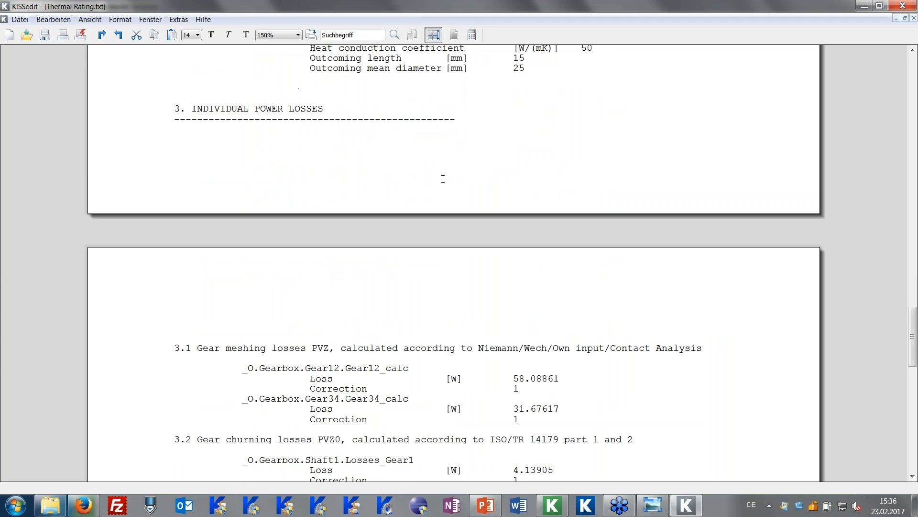
{"action": "left_click_drag", "start_coordinate": [226, 113], "coordinate": [304, 113]}
{"action": "left_click", "coordinate": [355, 252]}
{"action": "scroll", "coordinate": [392, 228], "scroll_direction": "down", "scroll_amount": 7}
{"action": "scroll", "coordinate": [410, 283], "scroll_direction": "down", "scroll_amount": 5}
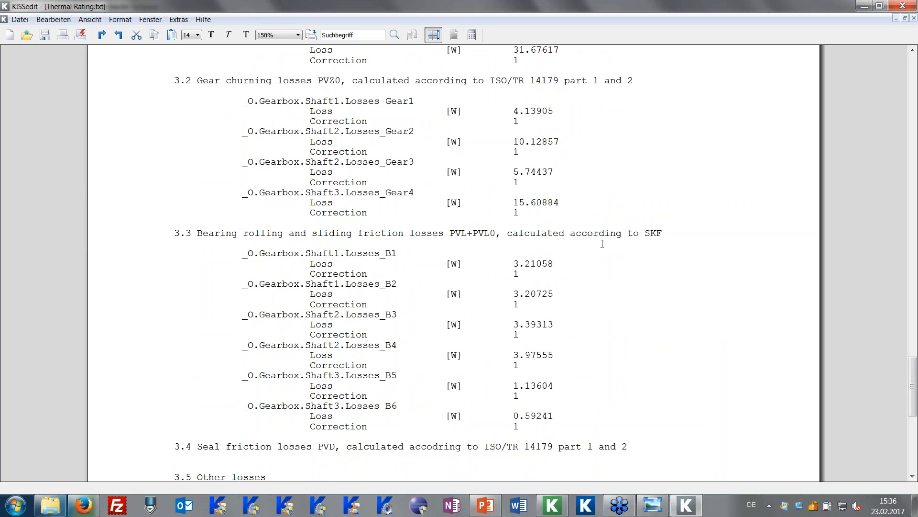
{"action": "scroll", "coordinate": [396, 170], "scroll_direction": "down", "scroll_amount": 5}
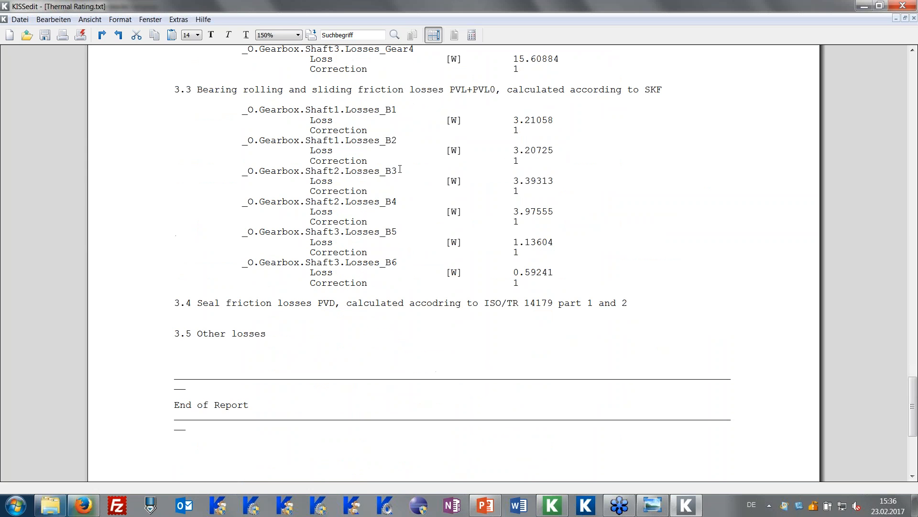
{"action": "left_click", "coordinate": [904, 6]}
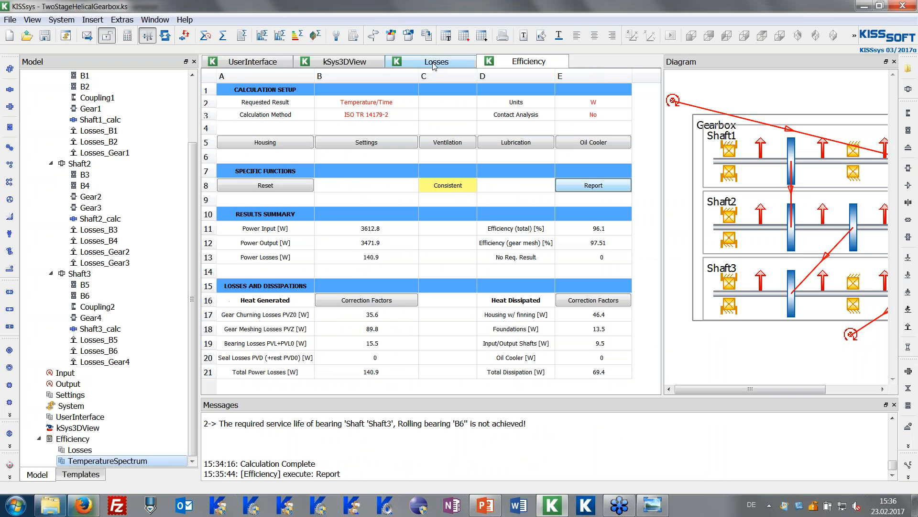
Step: Show the Losses table with its name, calculated value and correction factor columns widened, and examine the meshing and churning losses
{"action": "left_click", "coordinate": [421, 61]}
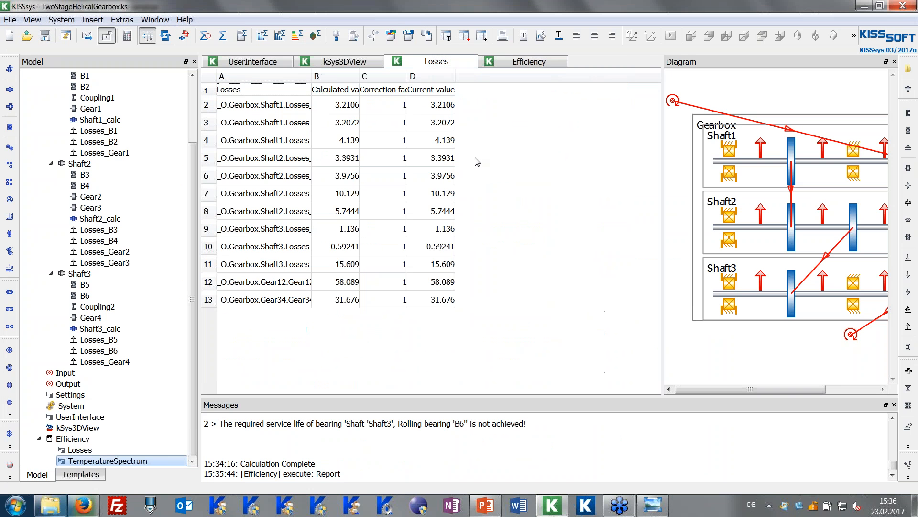
{"action": "left_click_drag", "start_coordinate": [311, 93], "coordinate": [469, 94]}
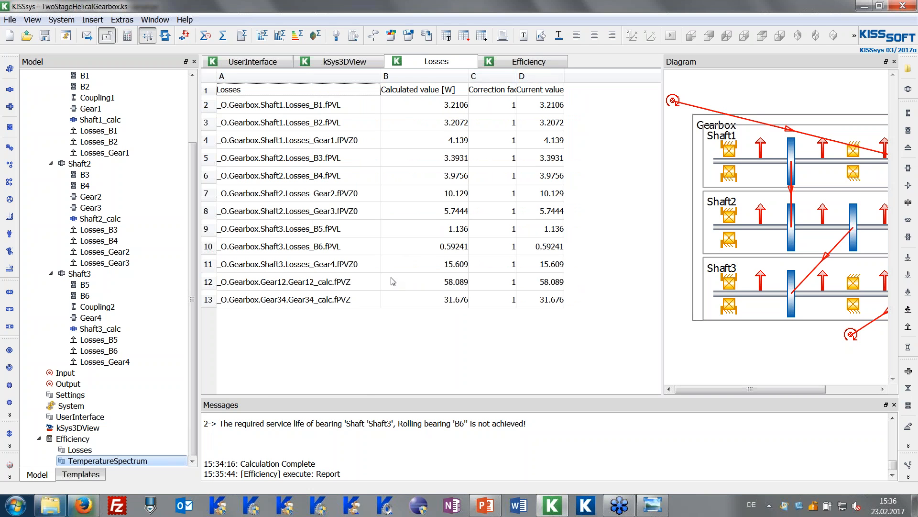
{"action": "left_click", "coordinate": [415, 284]}
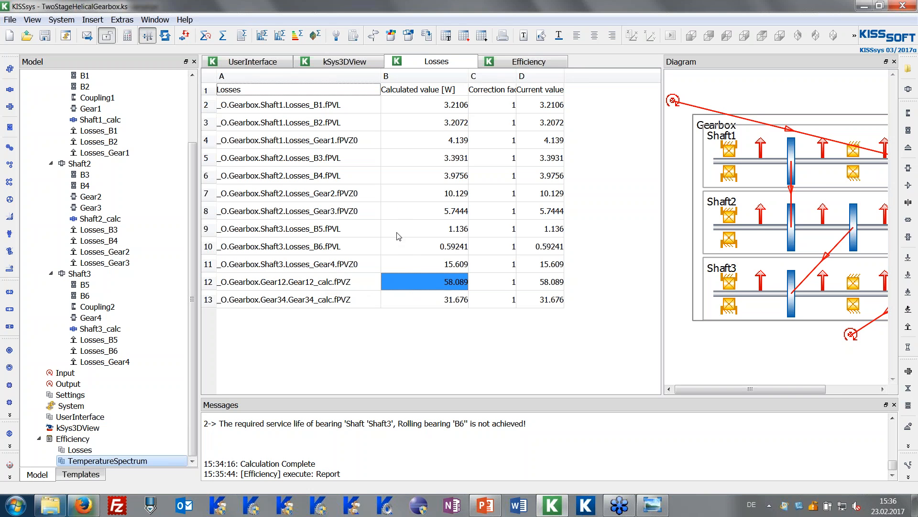
{"action": "left_click", "coordinate": [386, 264]}
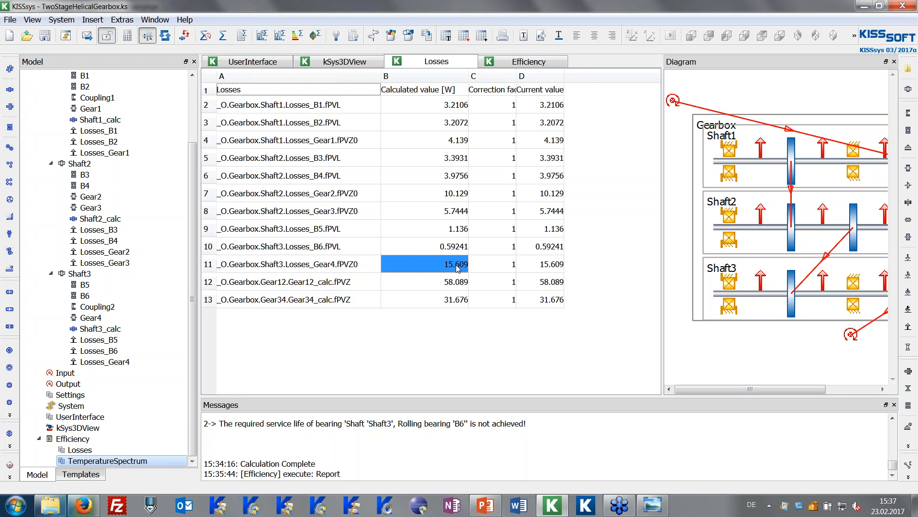
{"action": "left_click", "coordinate": [417, 204]}
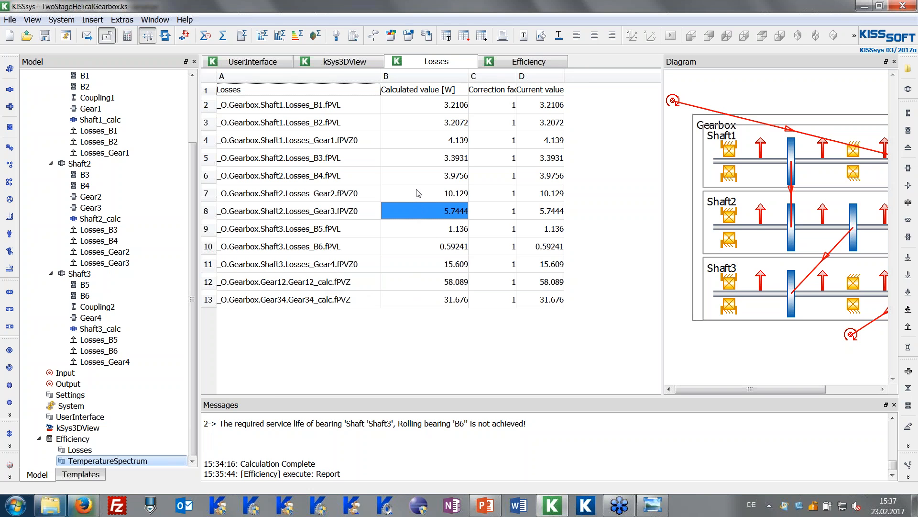
{"action": "left_click", "coordinate": [418, 192]}
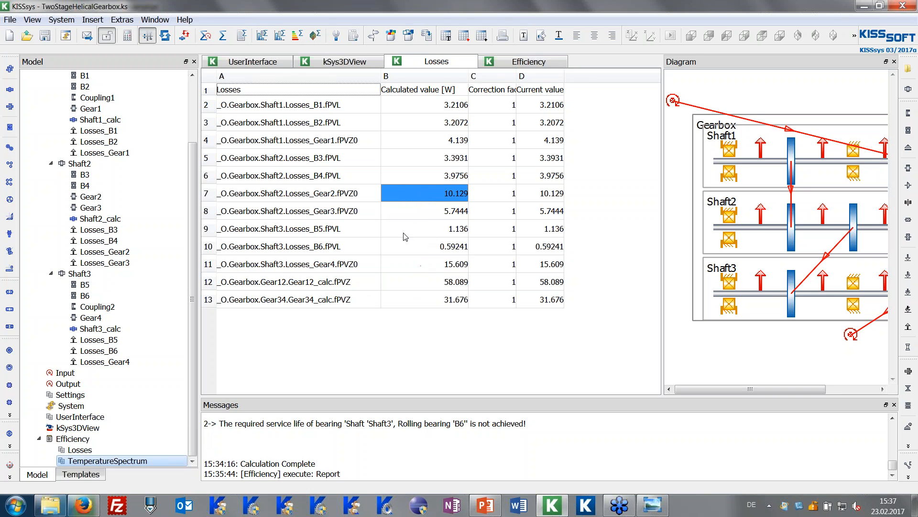
{"action": "left_click", "coordinate": [441, 269]}
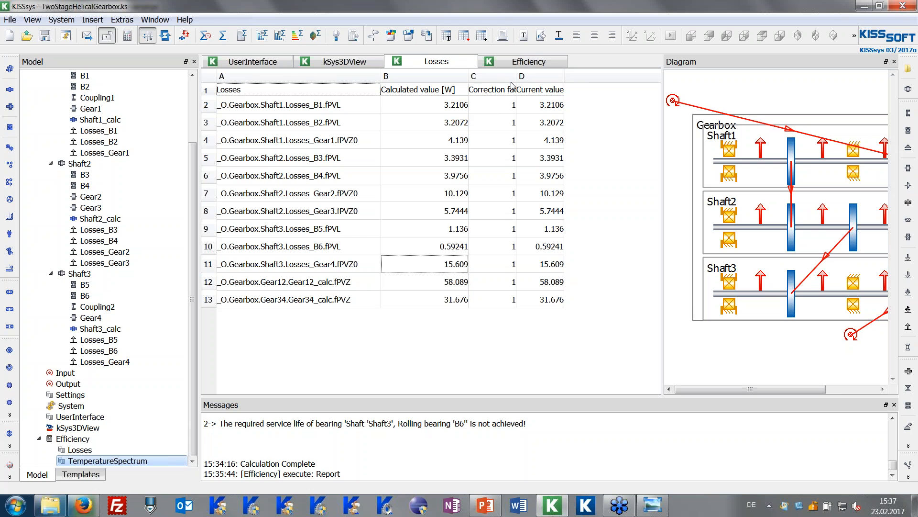
{"action": "left_click_drag", "start_coordinate": [516, 86], "coordinate": [529, 89]}
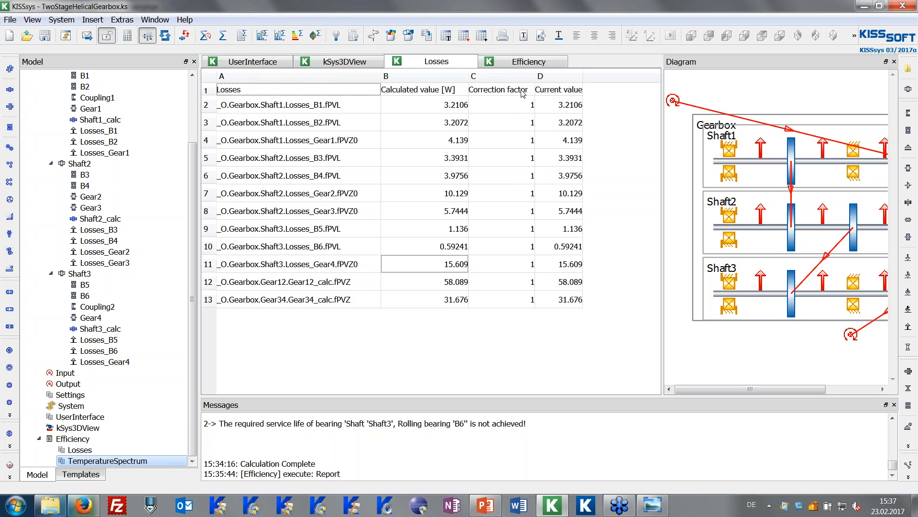
Step: Enable a general correction factor of 1.2 for the churning losses PVZ0 in the Efficiency table's heat generation settings
{"action": "left_click", "coordinate": [489, 63]}
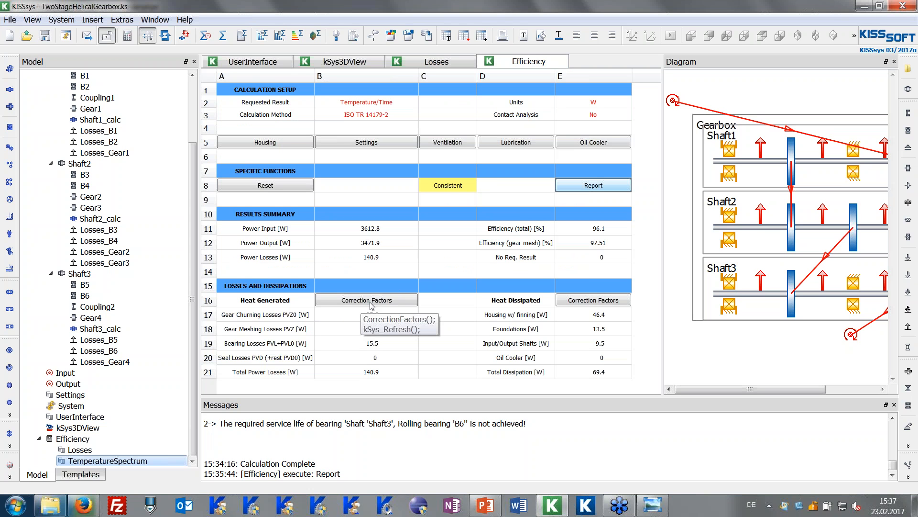
{"action": "left_click", "coordinate": [404, 301]}
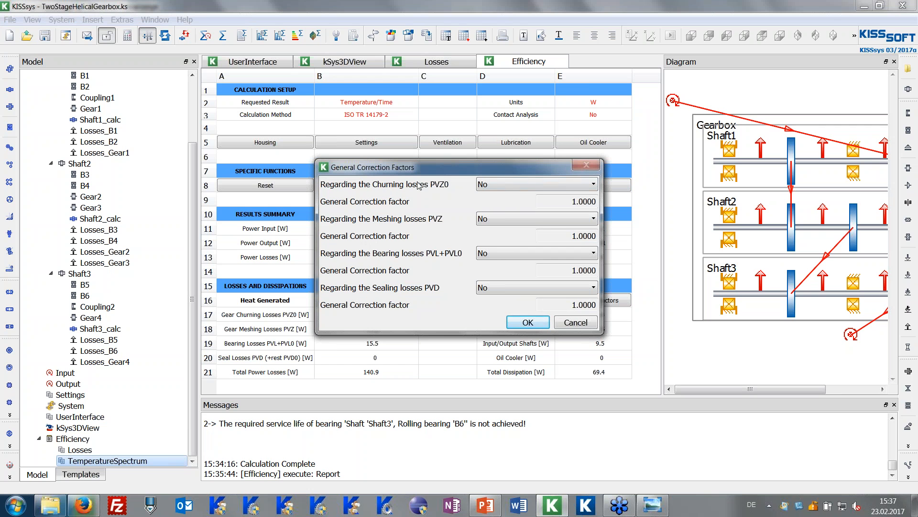
{"action": "left_click", "coordinate": [509, 184]}
{"action": "left_click", "coordinate": [501, 204]}
{"action": "left_click", "coordinate": [548, 202]}
{"action": "type", "text": "1."}
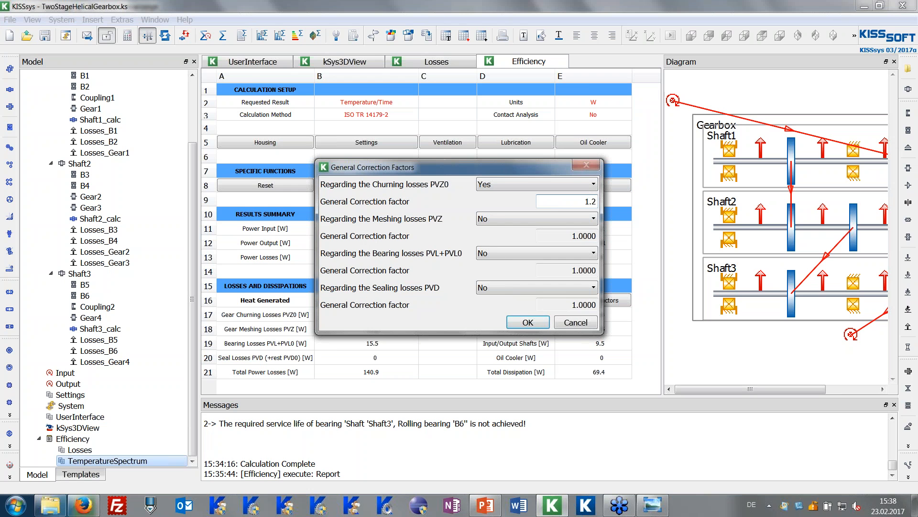
{"action": "type", "text": "2"}
{"action": "left_click", "coordinate": [528, 322]}
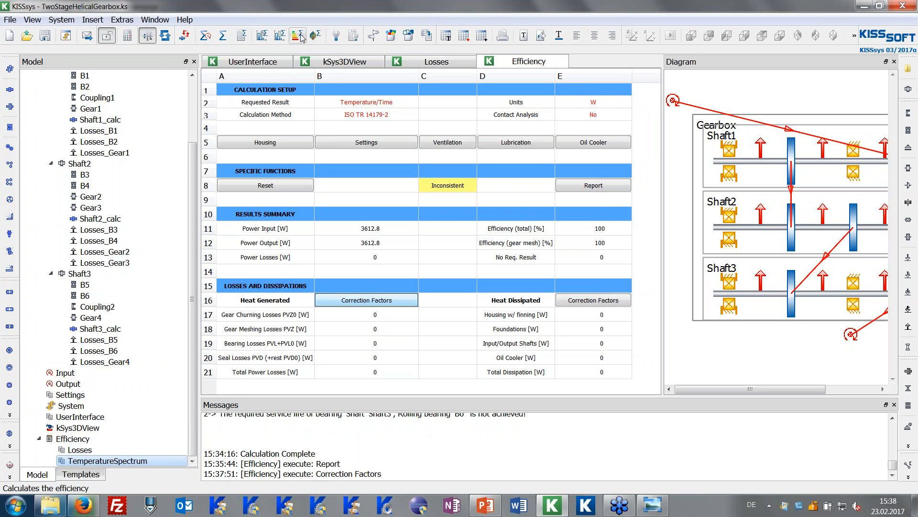
Step: Set the requested result to Heat Transfer and run the efficiency calculation
{"action": "left_click", "coordinate": [353, 106]}
{"action": "left_click", "coordinate": [355, 106]}
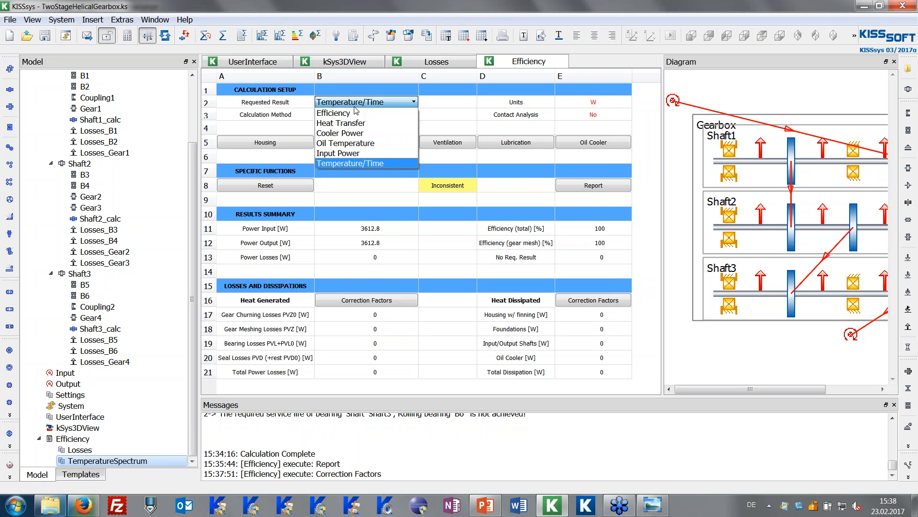
{"action": "left_click", "coordinate": [355, 122]}
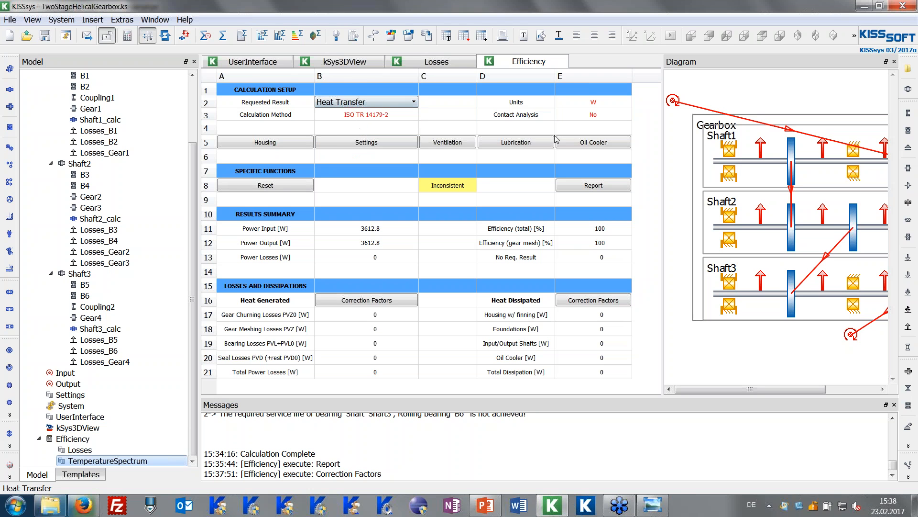
{"action": "left_click", "coordinate": [297, 36]}
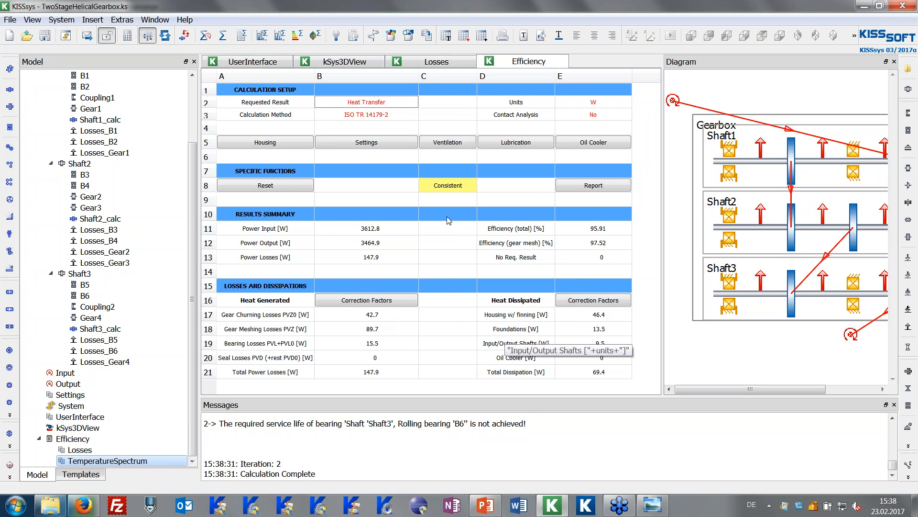
Step: Check the gear churning losses and their correction factors in the Losses table, and return to the Efficiency table
{"action": "left_click", "coordinate": [458, 70]}
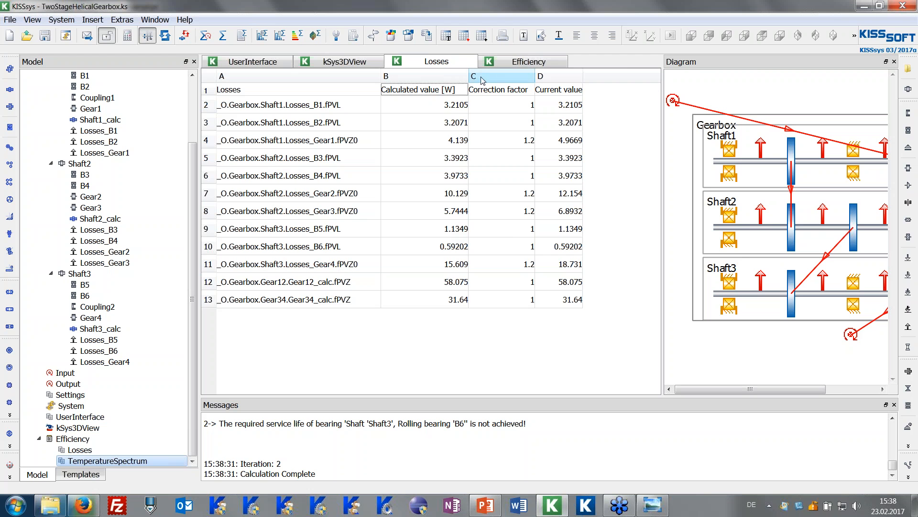
{"action": "left_click", "coordinate": [524, 61]}
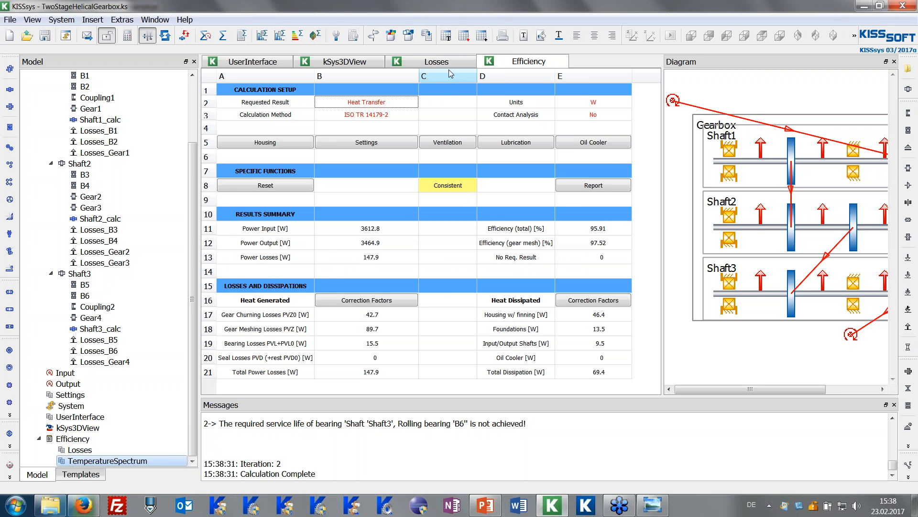
{"action": "left_click", "coordinate": [438, 62]}
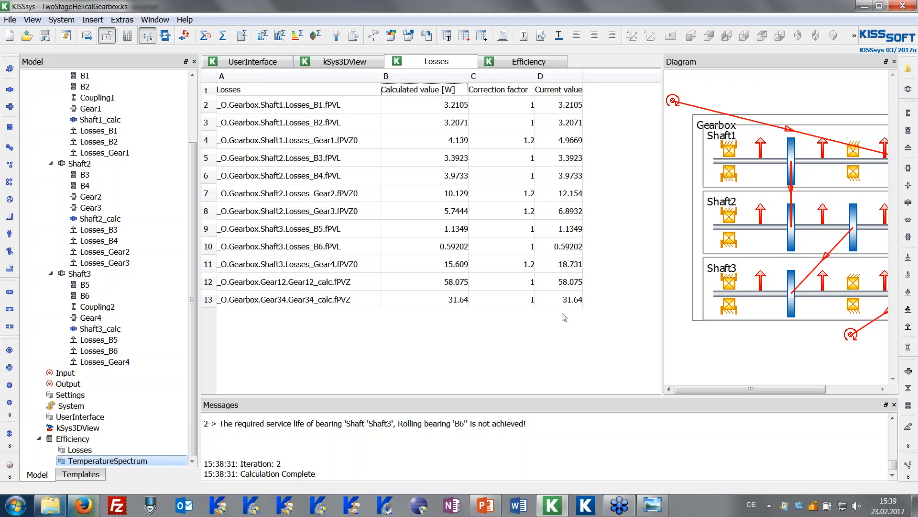
{"action": "left_click", "coordinate": [456, 197]}
{"action": "left_click", "coordinate": [457, 146]}
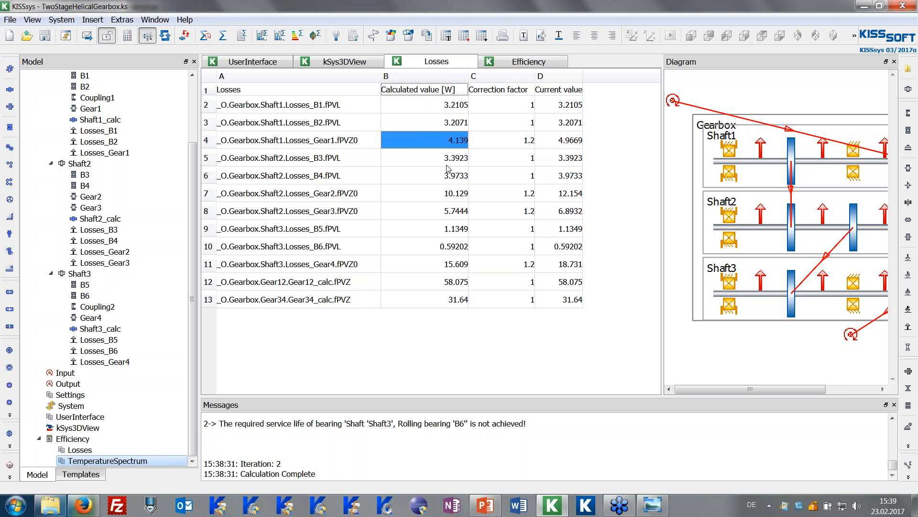
{"action": "left_click", "coordinate": [513, 197]}
{"action": "left_click", "coordinate": [517, 214]}
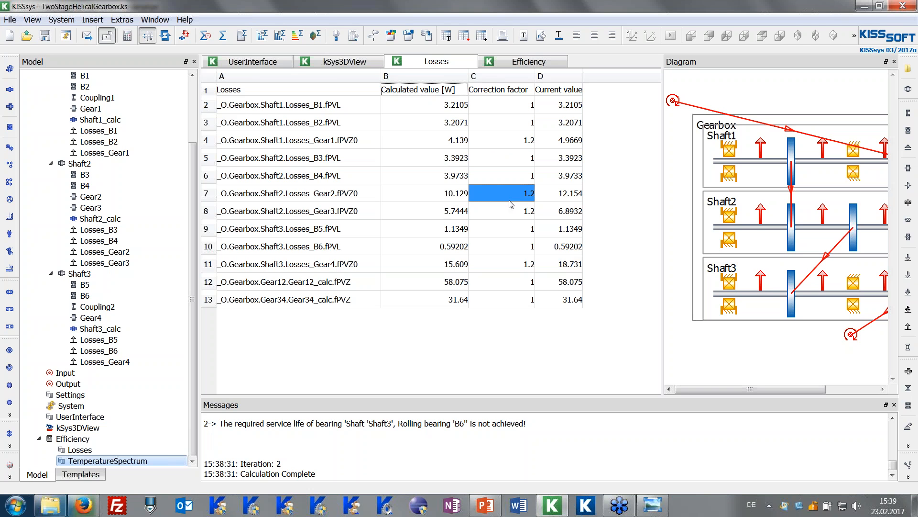
{"action": "left_click", "coordinate": [588, 361]}
{"action": "left_click", "coordinate": [528, 63]}
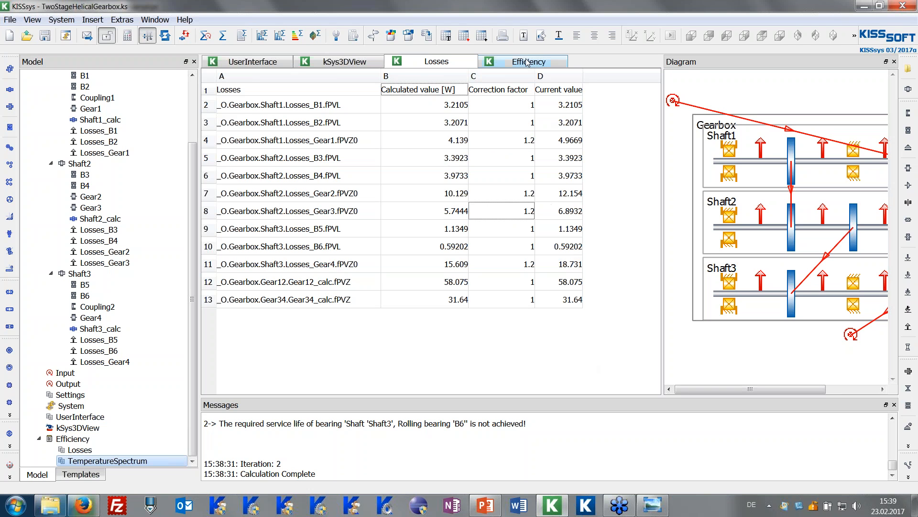
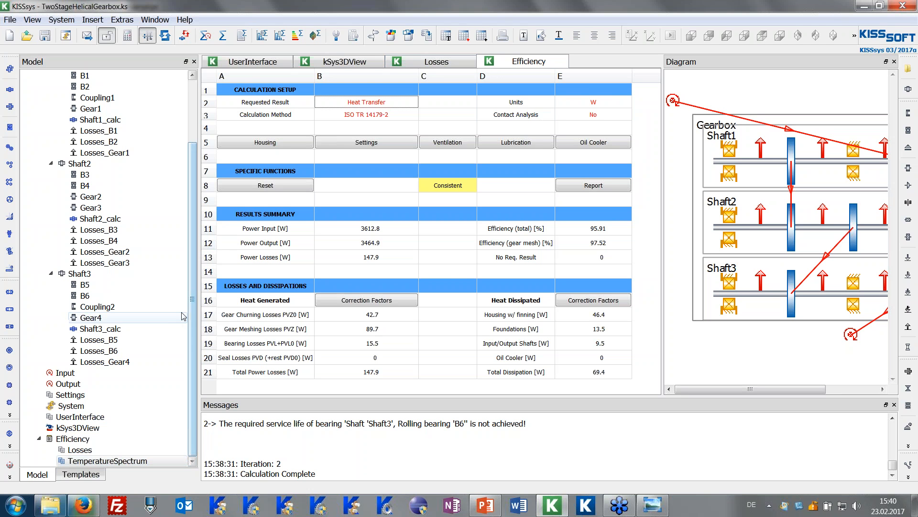
Step: Add a load spectrum from the default templates to the top level of the model, named LoadSpectrum
{"action": "scroll", "coordinate": [203, 232], "scroll_direction": "up", "scroll_amount": 3}
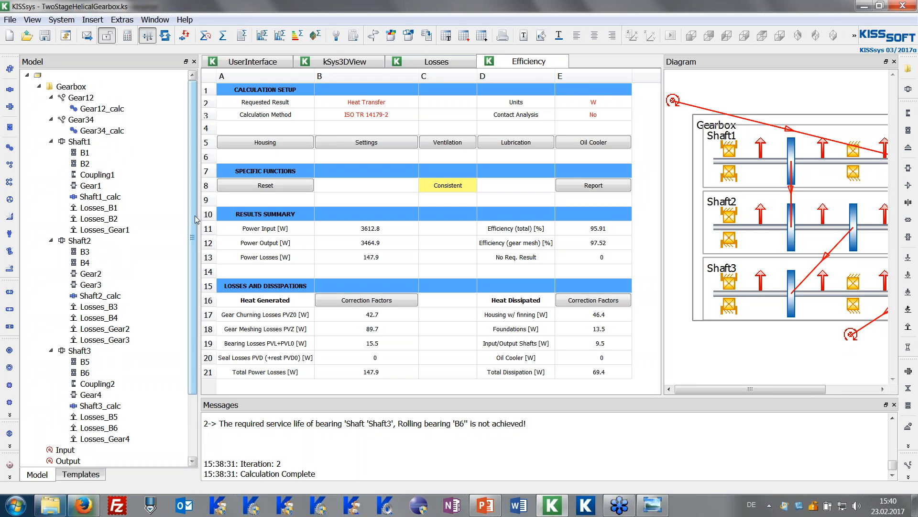
{"action": "mouse_move", "coordinate": [195, 211]}
{"action": "left_mouse_down"}
{"action": "mouse_move", "coordinate": [195, 275]}
{"action": "mouse_move", "coordinate": [202, 195]}
{"action": "left_mouse_up"}
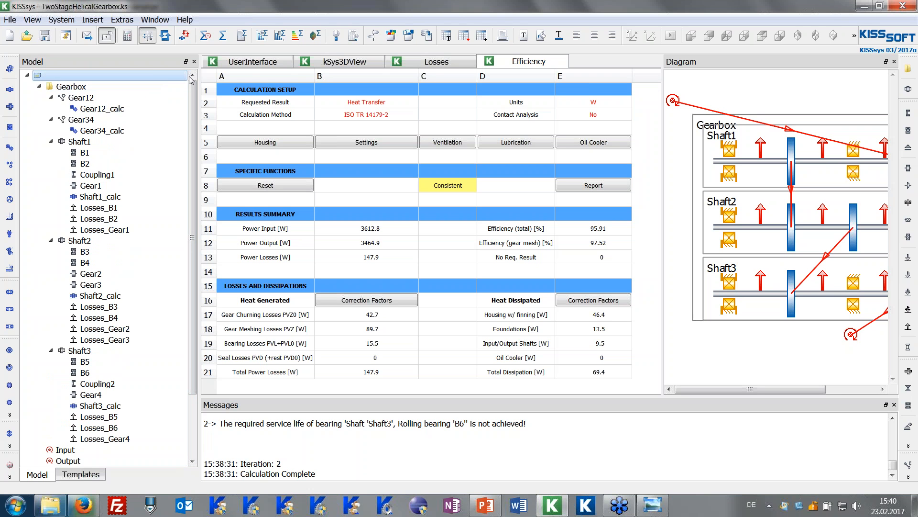
{"action": "left_click", "coordinate": [426, 39]}
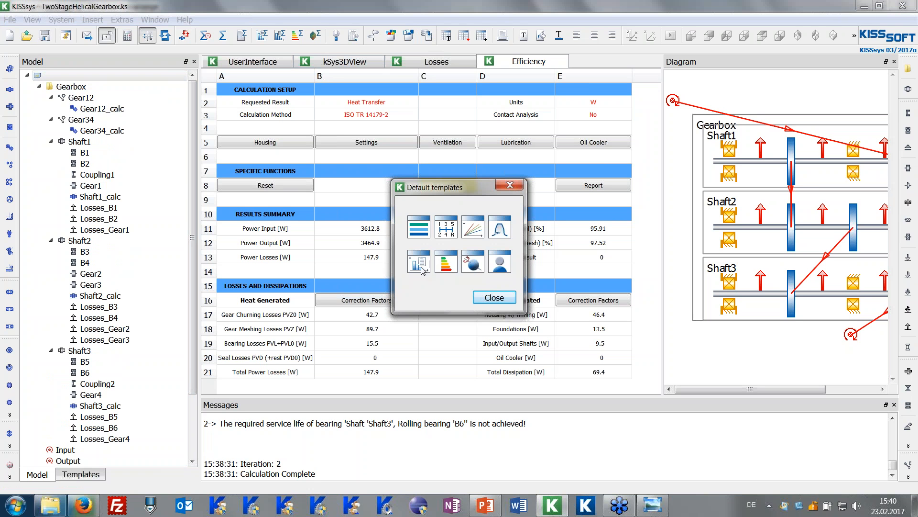
{"action": "left_click", "coordinate": [419, 264]}
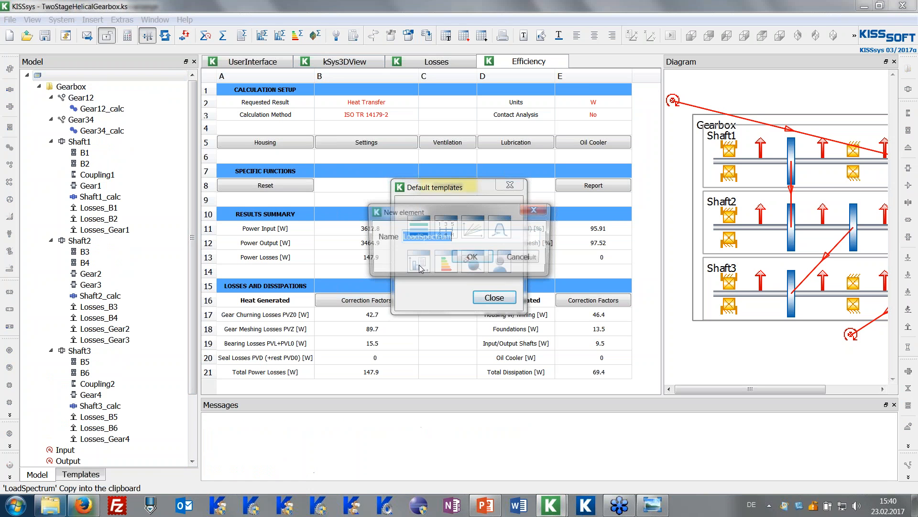
{"action": "left_click", "coordinate": [476, 258]}
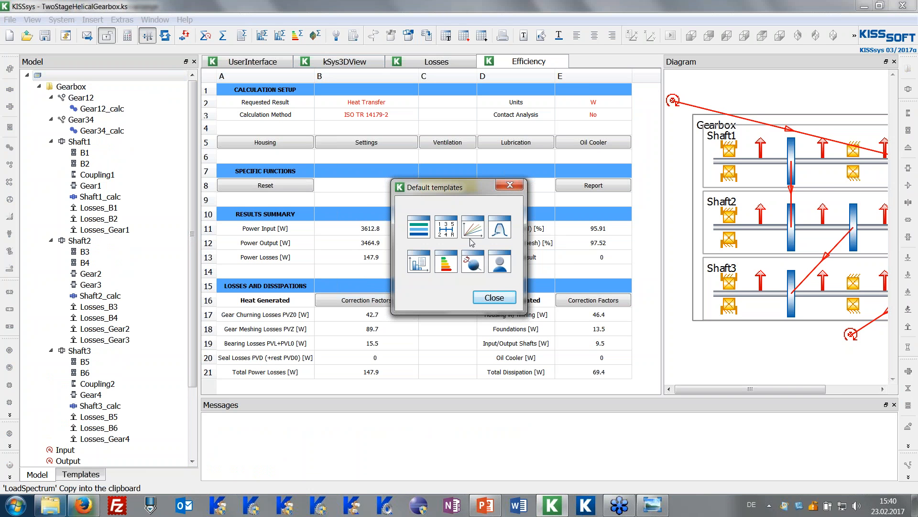
{"action": "left_click", "coordinate": [485, 301]}
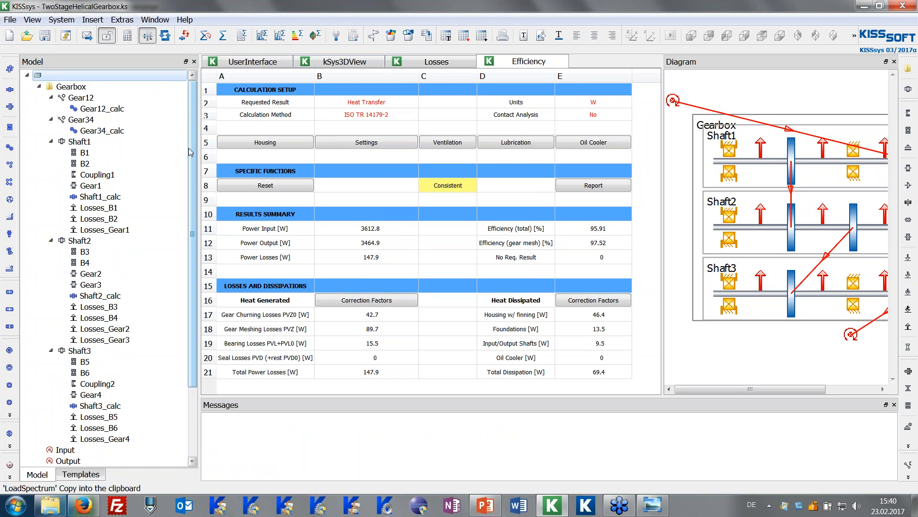
Step: Open the definition dialog of LoadSpectrum and set 2 bins, keeping the frequency type as fraction with total frequency 1
{"action": "left_click_drag", "start_coordinate": [190, 152], "coordinate": [190, 221]}
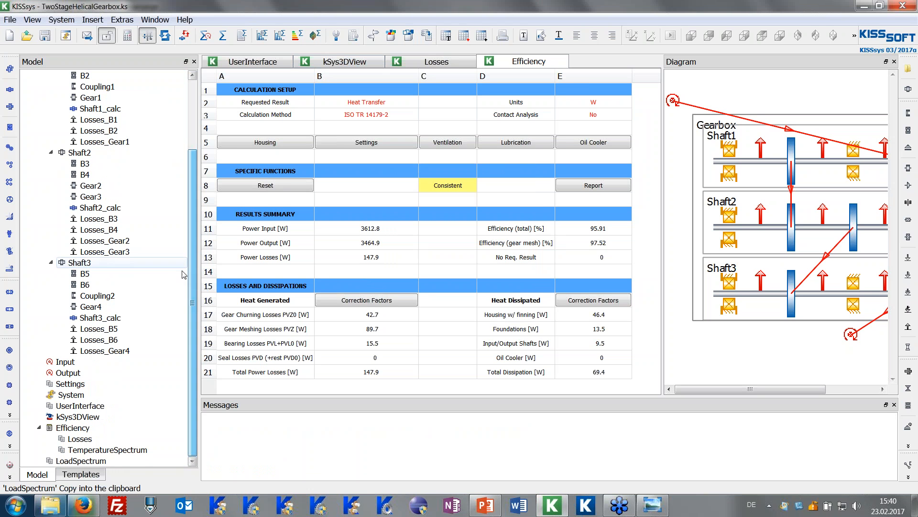
{"action": "right_click", "coordinate": [112, 462]}
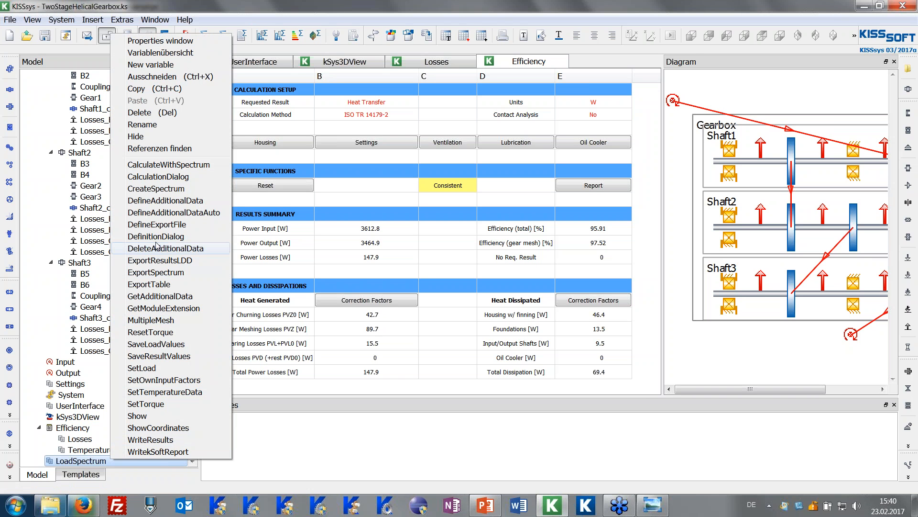
{"action": "left_click", "coordinate": [158, 237]}
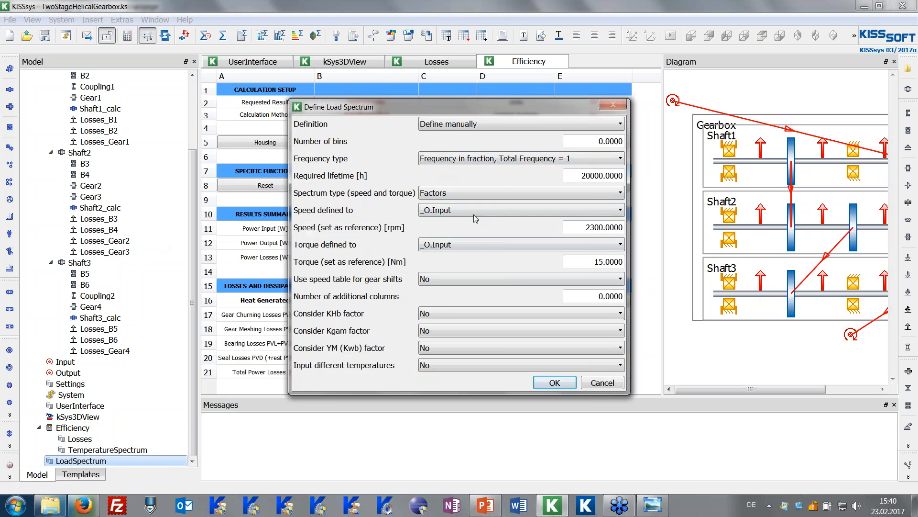
{"action": "double_click", "coordinate": [623, 143]}
{"action": "type", "text": "2"}
{"action": "left_click", "coordinate": [491, 160]}
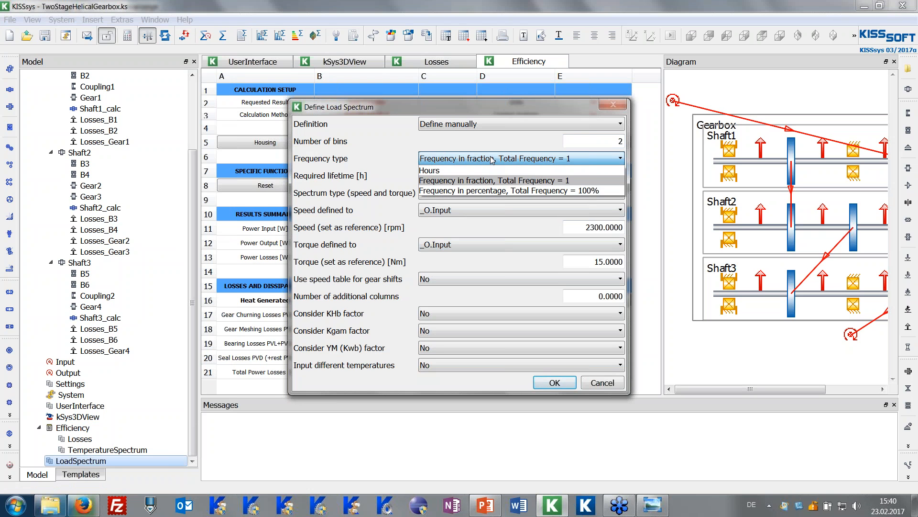
{"action": "left_click", "coordinate": [495, 162]}
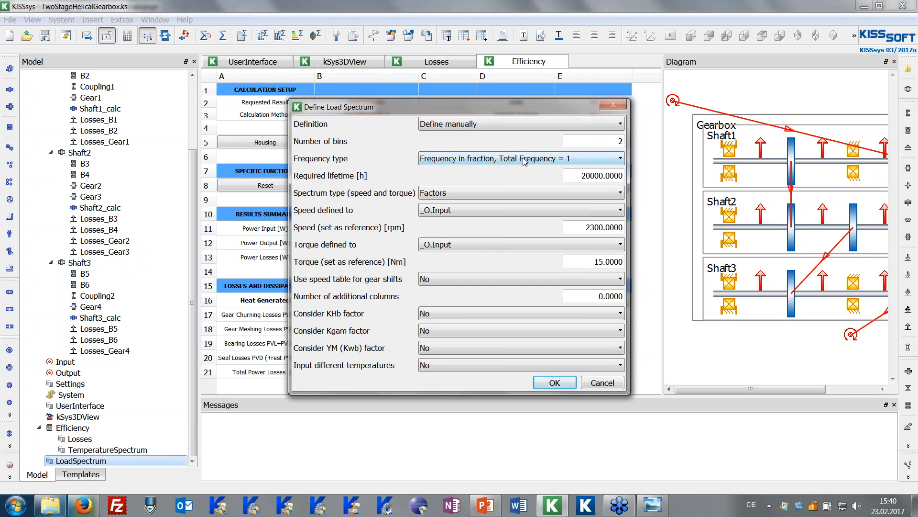
{"action": "left_click", "coordinate": [573, 171]}
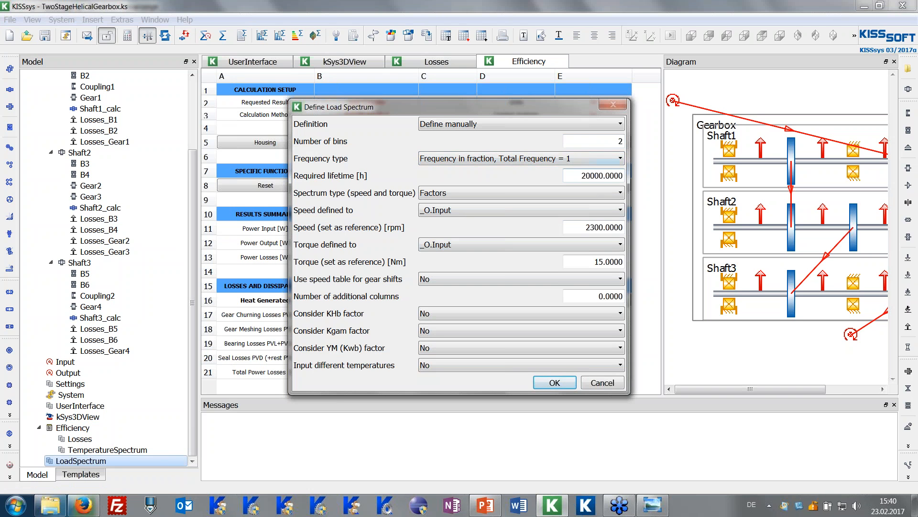
{"action": "key", "text": "Tab"}
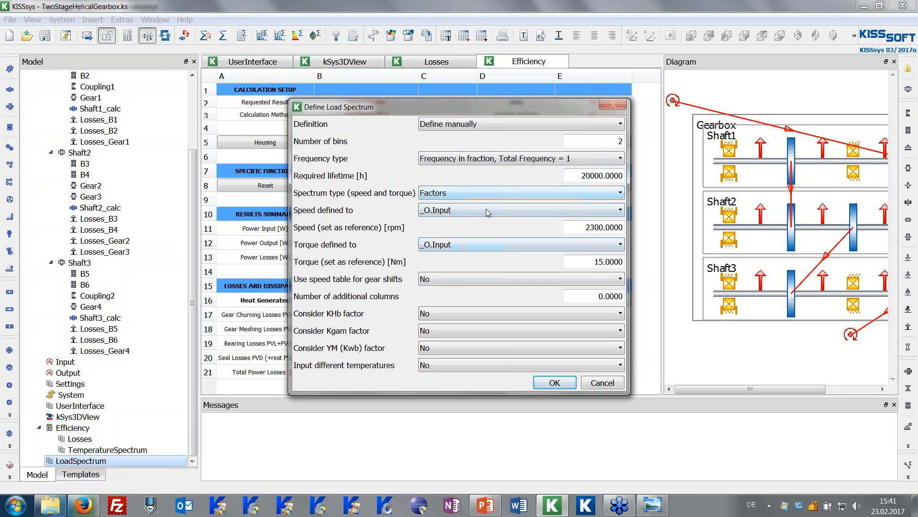
Step: Check the reference speed and torque, then accept the spectrum definition and replace the differing KHb, Kgam, Kwb and temperature values with the reference values
{"action": "left_click_drag", "start_coordinate": [585, 227], "coordinate": [624, 227]}
{"action": "left_click_drag", "start_coordinate": [593, 261], "coordinate": [624, 262]}
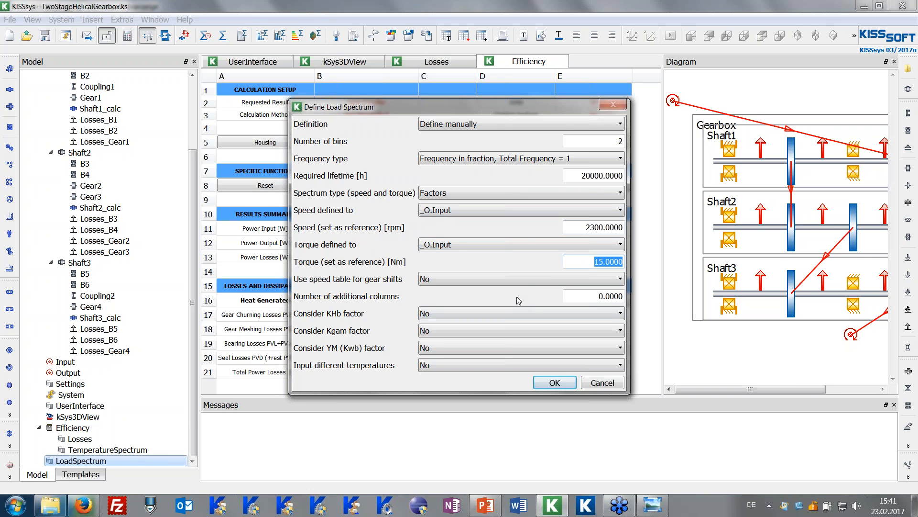
{"action": "left_click", "coordinate": [542, 381]}
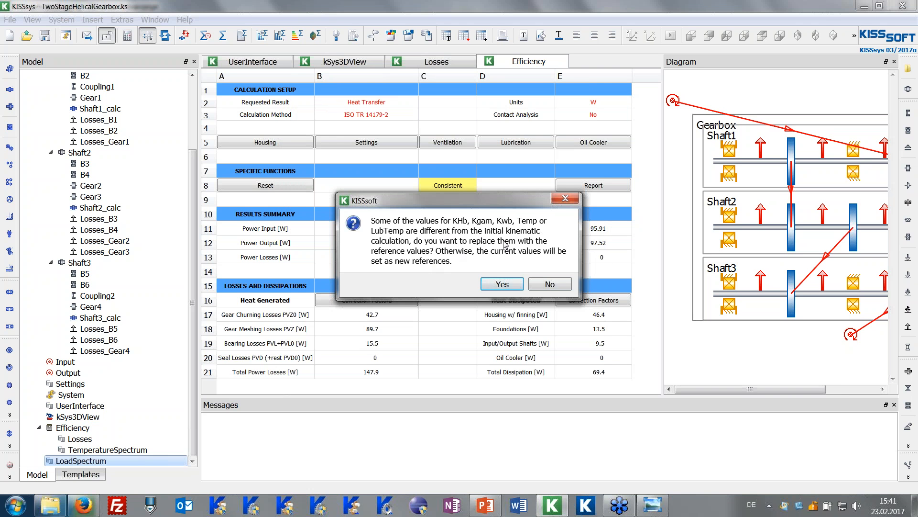
{"action": "left_click", "coordinate": [497, 285]}
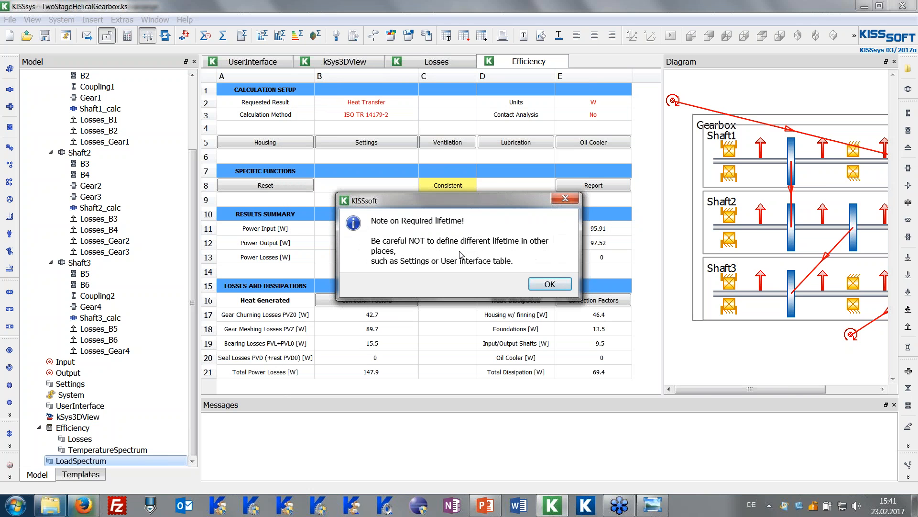
{"action": "left_click", "coordinate": [547, 285]}
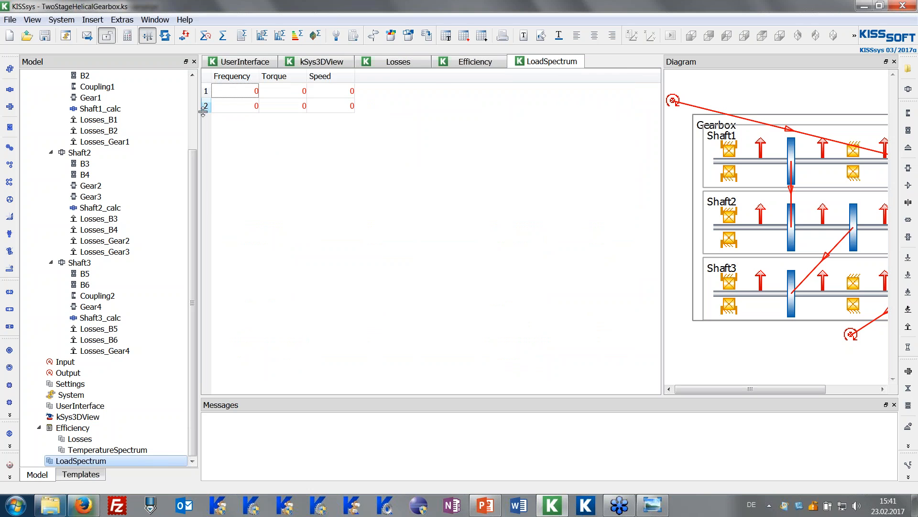
Step: Set the requested result to Efficiency in the Efficiency table
{"action": "left_click", "coordinate": [465, 67]}
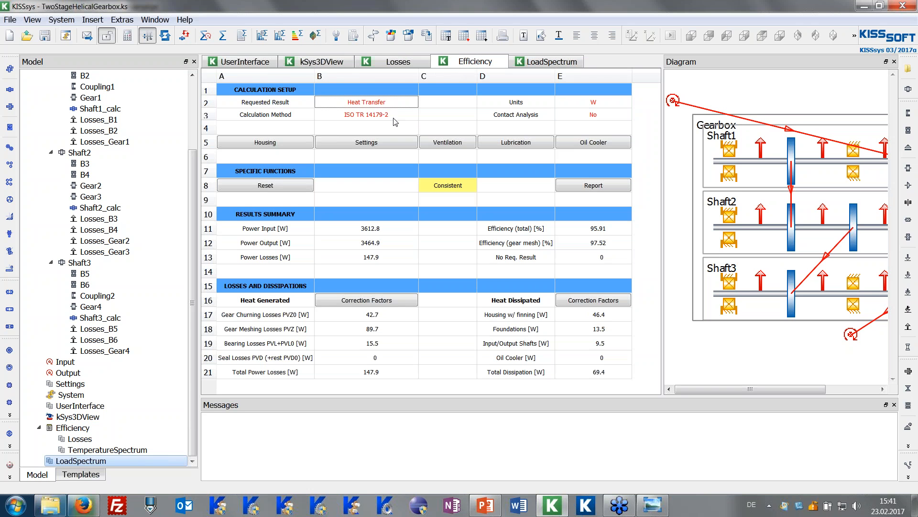
{"action": "left_click", "coordinate": [390, 106]}
{"action": "left_click", "coordinate": [389, 106]}
{"action": "left_click", "coordinate": [389, 113]}
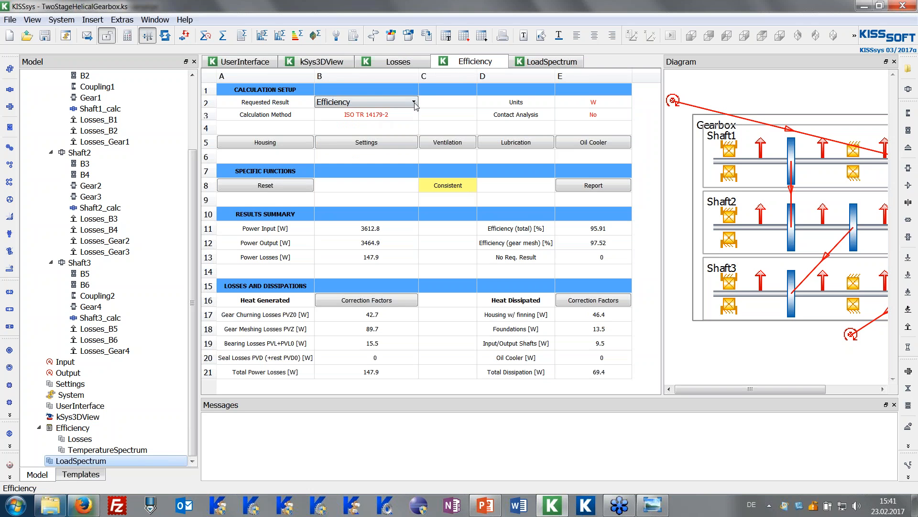
{"action": "left_click", "coordinate": [433, 102]}
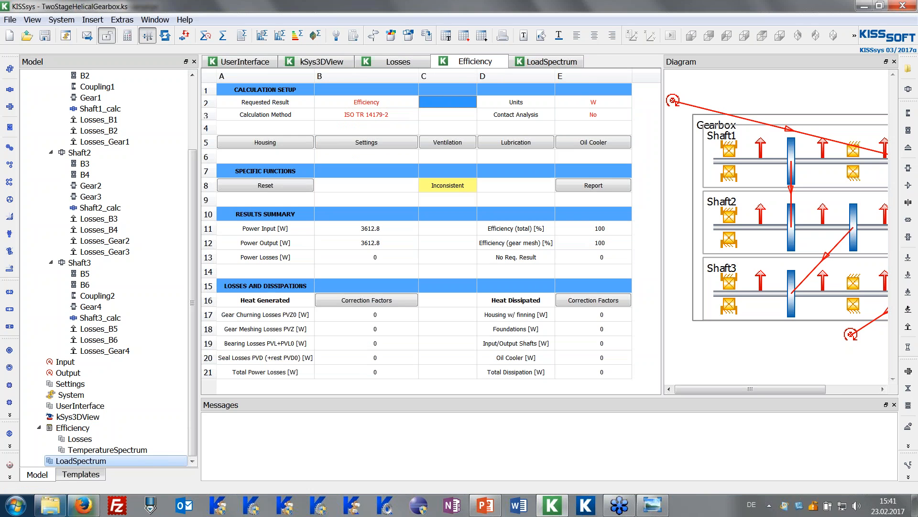
Step: Enter the frequencies 0.7 and 0.3 for bins 1 and 2 in the LoadSpectrum table
{"action": "left_click", "coordinate": [547, 63]}
{"action": "double_click", "coordinate": [243, 96]}
{"action": "type", "text": "0.7"}
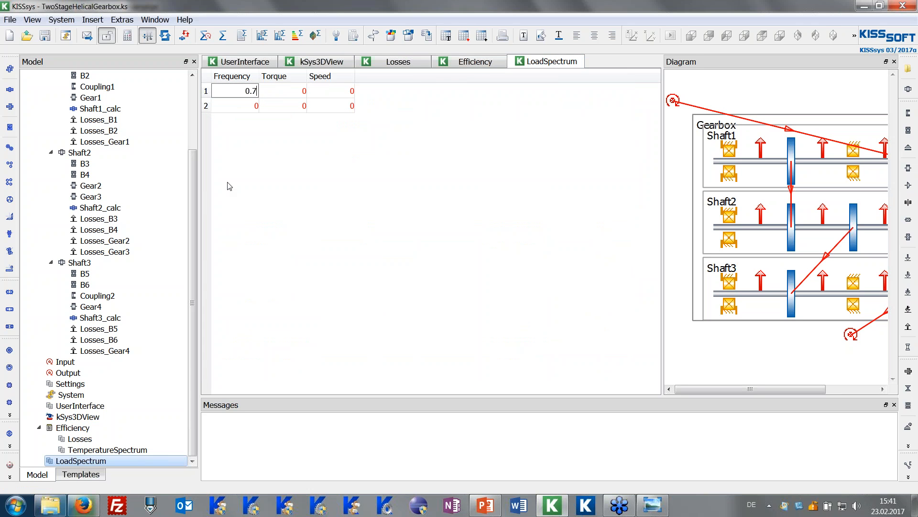
{"action": "key", "text": "Return"}
{"action": "type", "text": "0.3"}
Step: Enter torque factors 1 and 1.2 and speed factors 0.8 and 1 for bins 1 and 2 of the load spectrum
{"action": "left_click", "coordinate": [282, 97]}
{"action": "type", "text": "1"}
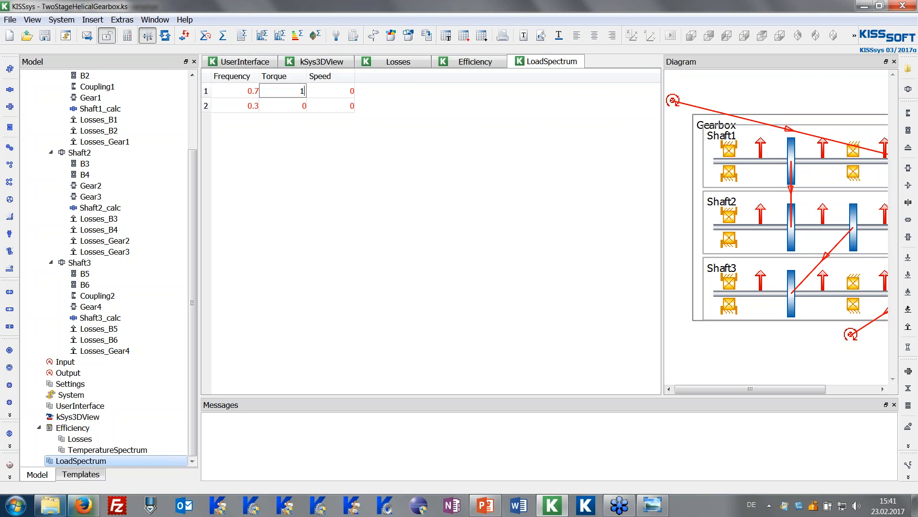
{"action": "left_click", "coordinate": [282, 106]}
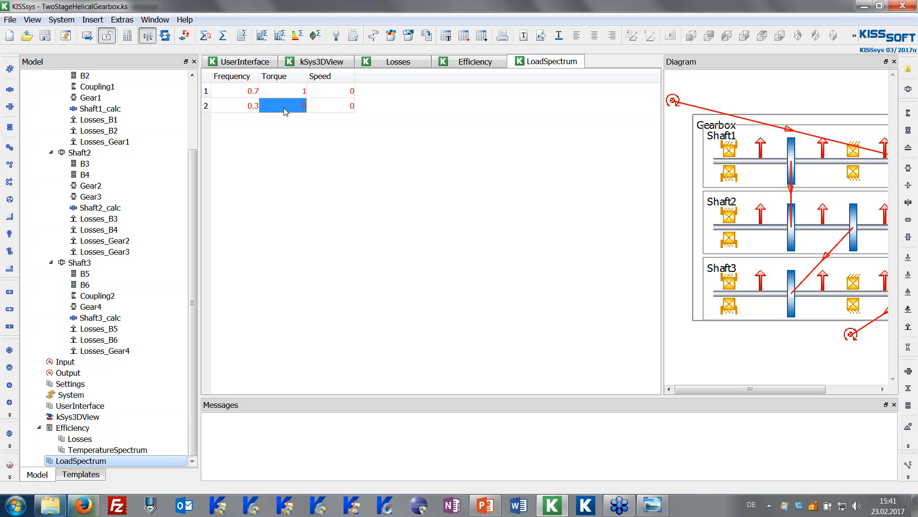
{"action": "type", "text": "1.2"}
{"action": "left_click", "coordinate": [348, 89]}
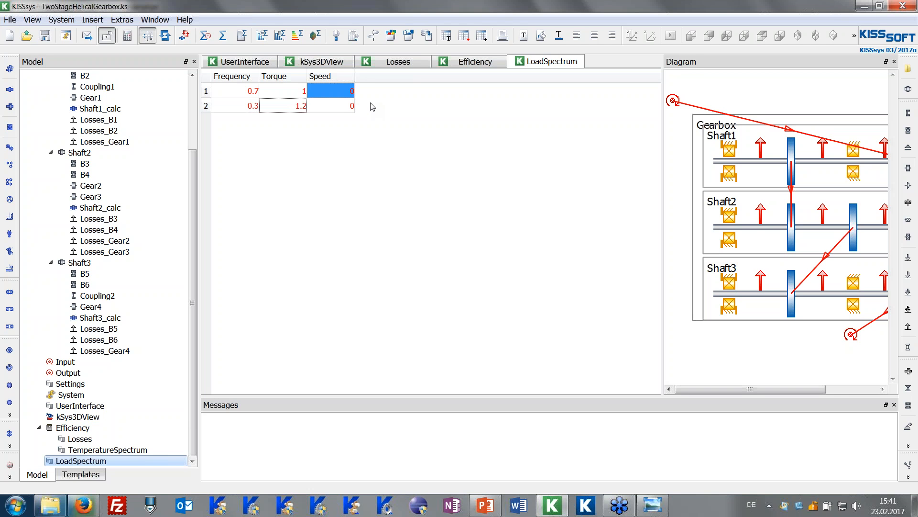
{"action": "type", "text": "0.8"}
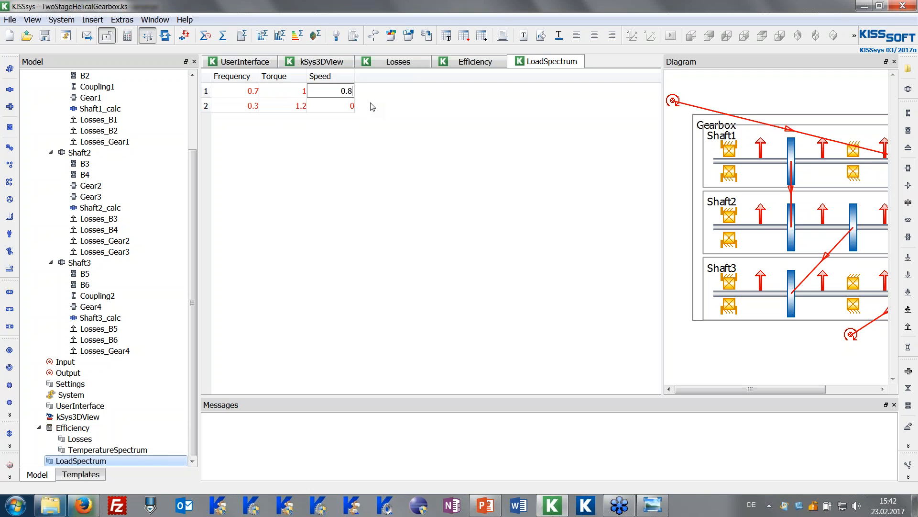
{"action": "left_click", "coordinate": [352, 109]}
{"action": "type", "text": "1"}
{"action": "key", "text": "Return"}
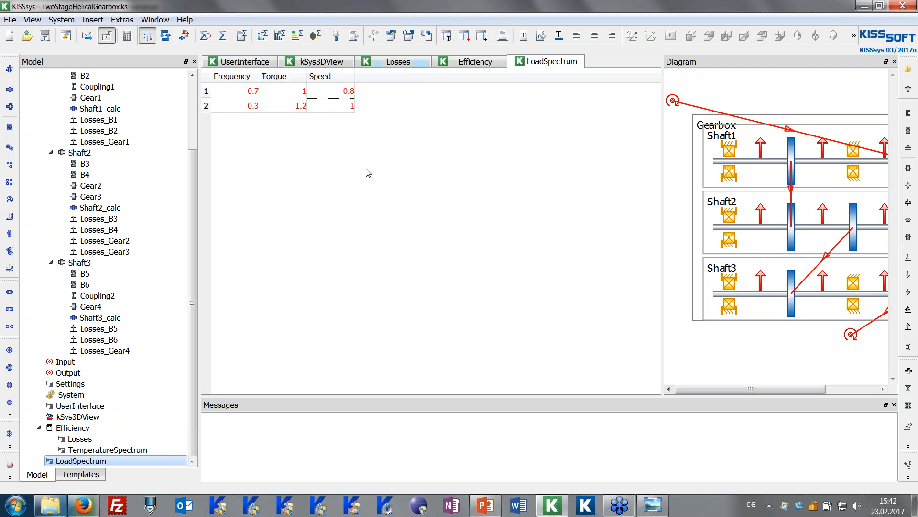
Step: Check the requested result setting in the Efficiency table and return to the LoadSpectrum table
{"action": "left_click", "coordinate": [465, 68]}
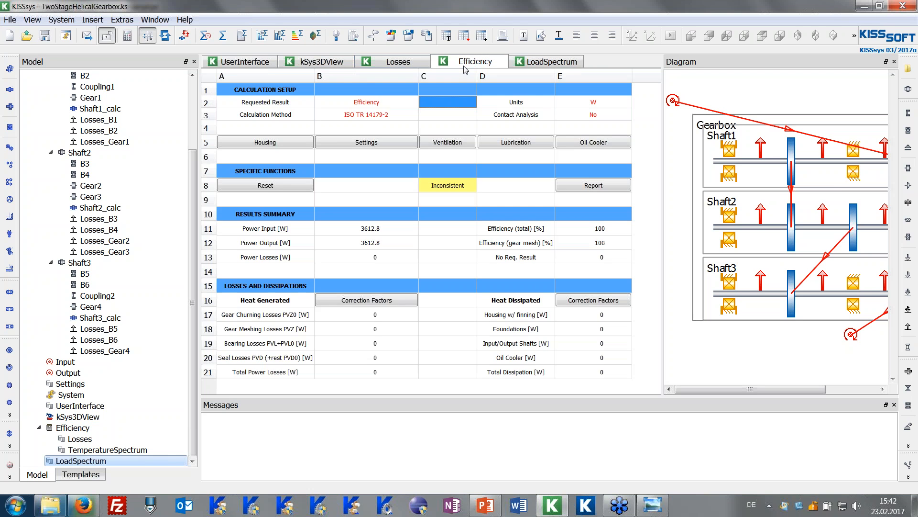
{"action": "left_click", "coordinate": [382, 105]}
{"action": "double_click", "coordinate": [382, 103]}
{"action": "left_click", "coordinate": [381, 104]}
{"action": "left_click", "coordinate": [381, 104]}
{"action": "left_click", "coordinate": [423, 103]}
{"action": "left_click", "coordinate": [539, 63]}
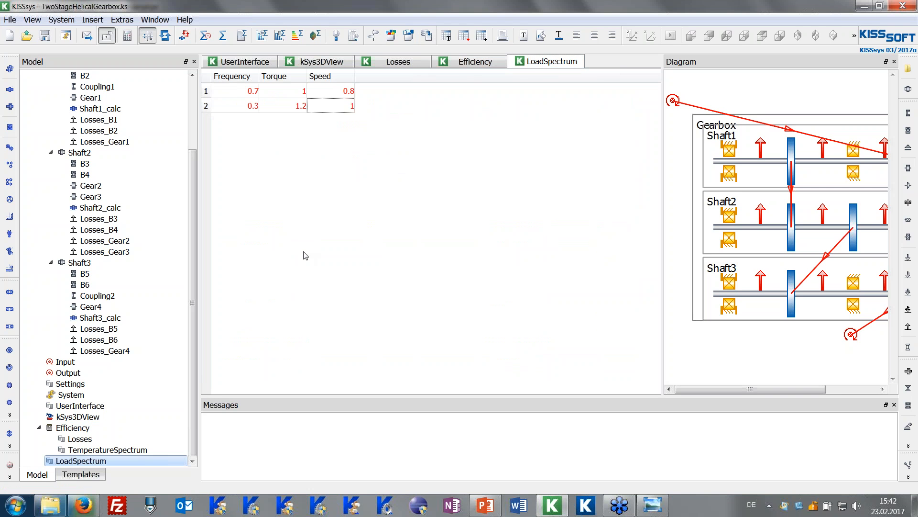
Step: Run the full load spectrum calculation considering power losses from the efficiency template, without generating the full KISSsoft report
{"action": "left_click", "coordinate": [280, 36]}
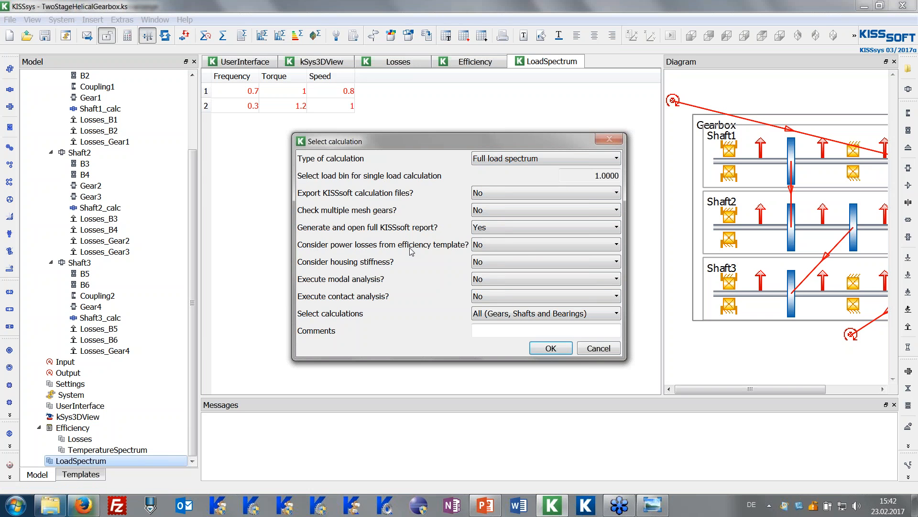
{"action": "left_click", "coordinate": [491, 248]}
{"action": "left_click", "coordinate": [488, 256]}
{"action": "left_click", "coordinate": [485, 232]}
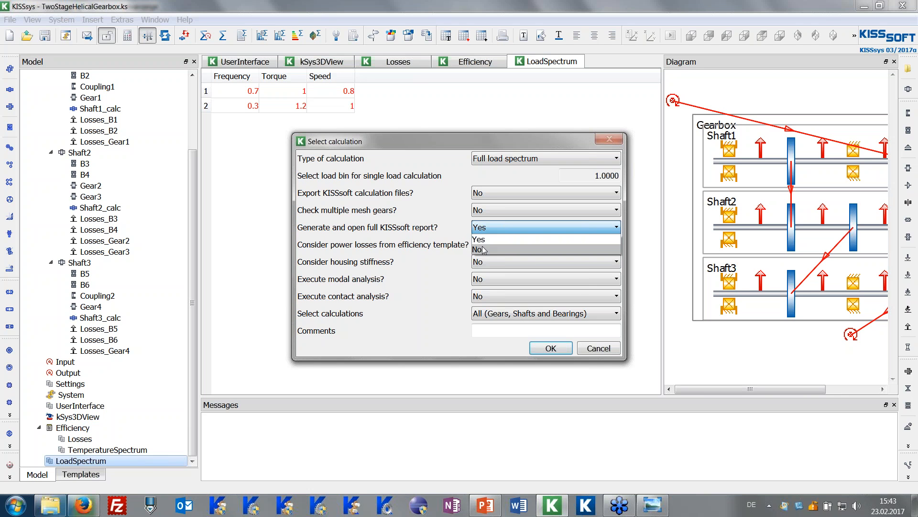
{"action": "left_click", "coordinate": [485, 235]}
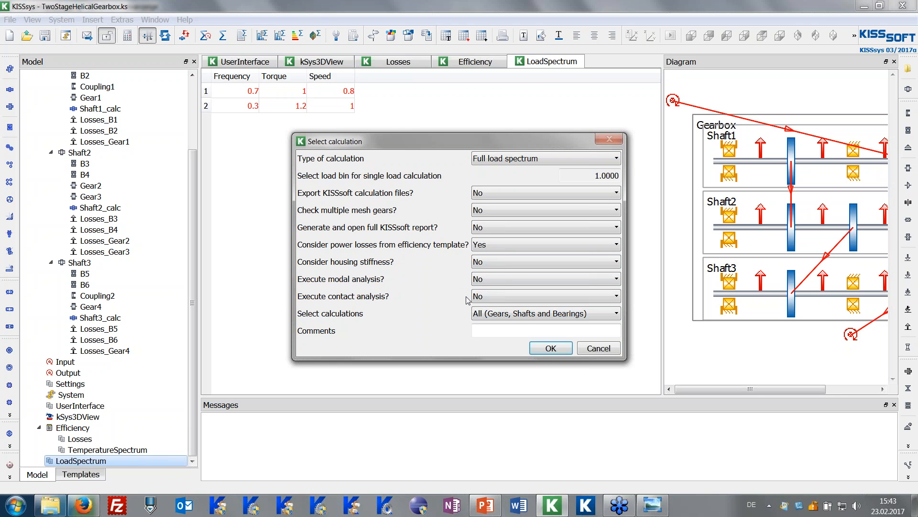
{"action": "left_click", "coordinate": [540, 353]}
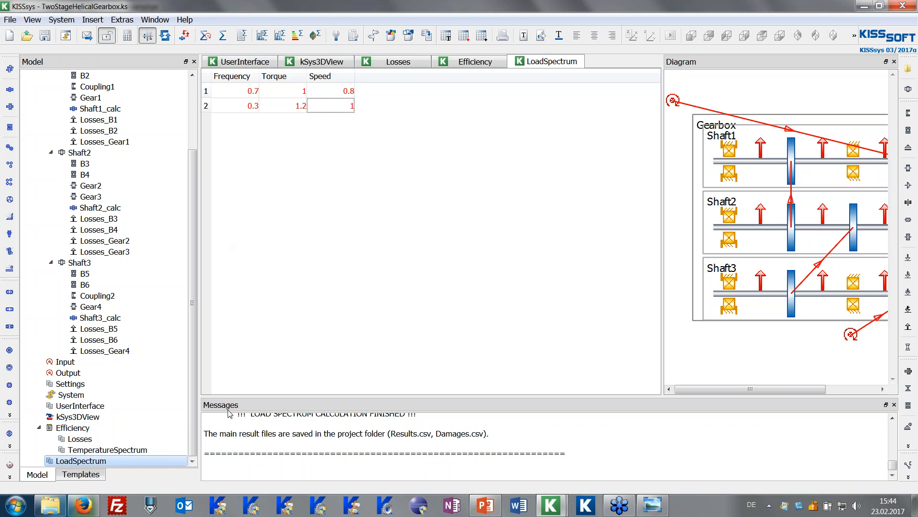
Step: Switch to Windows Explorer and open the result folder TwoStageHelicalGearbox_2017-2-23_15-43 to view its files
{"action": "left_click", "coordinate": [50, 505]}
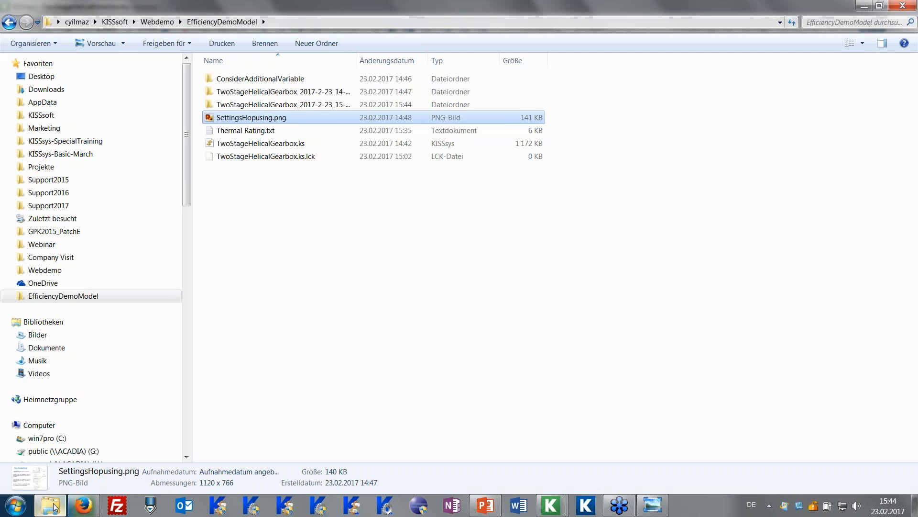
{"action": "left_click", "coordinate": [274, 376]}
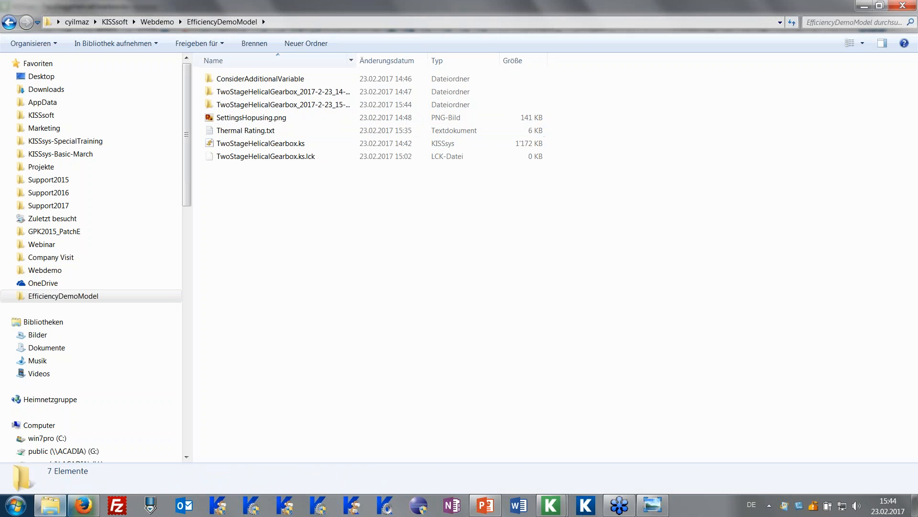
{"action": "left_click_drag", "start_coordinate": [356, 58], "coordinate": [391, 58]}
{"action": "left_click", "coordinate": [344, 105]}
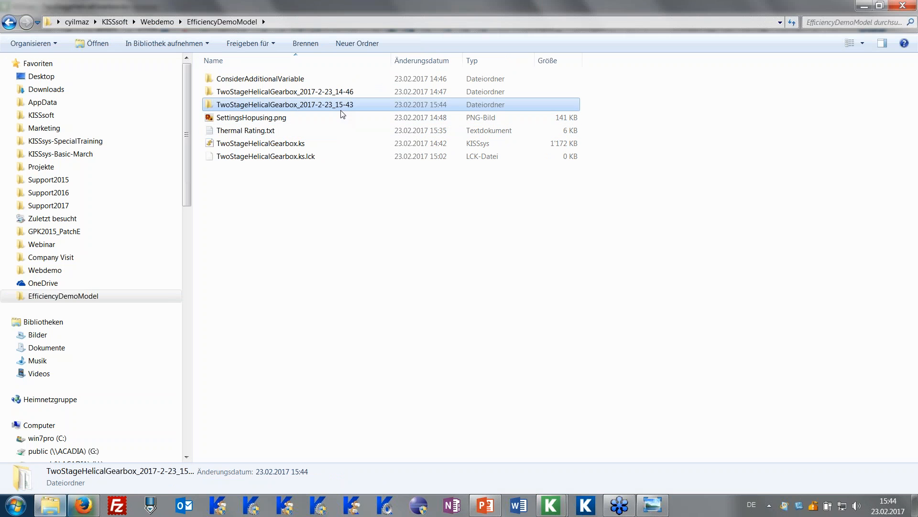
{"action": "mouse_move", "coordinate": [345, 109]}
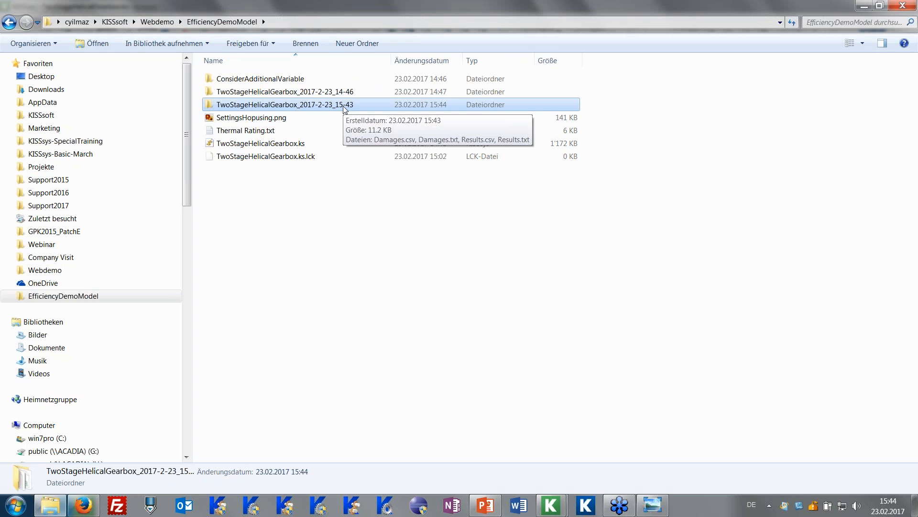
{"action": "double_click", "coordinate": [345, 106]}
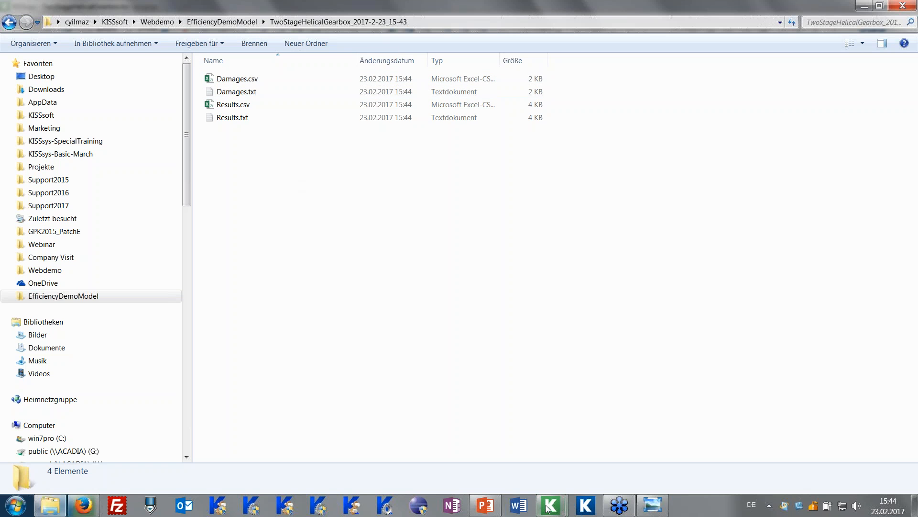
Step: Switch back to the KISSsys main window to check the load spectrum calculation messages
{"action": "mouse_move", "coordinate": [548, 511]}
{"action": "left_click", "coordinate": [499, 417]}
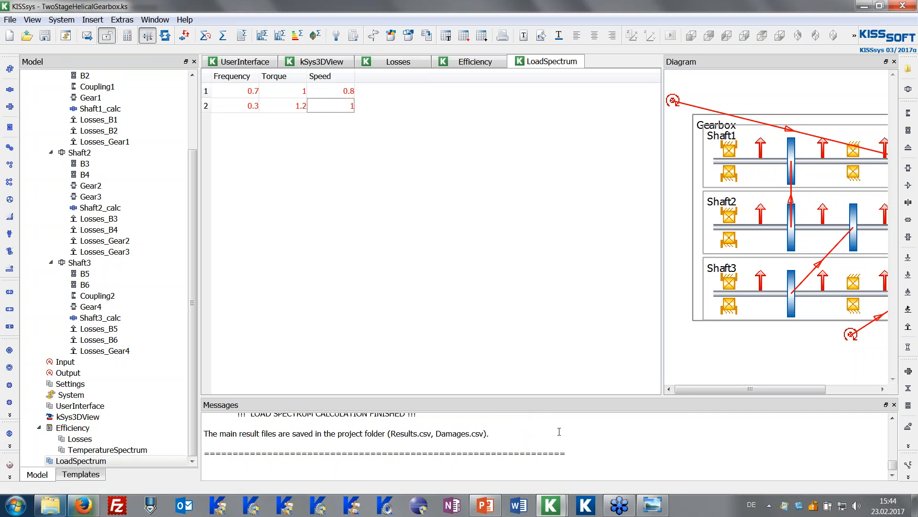
{"action": "left_click", "coordinate": [551, 505]}
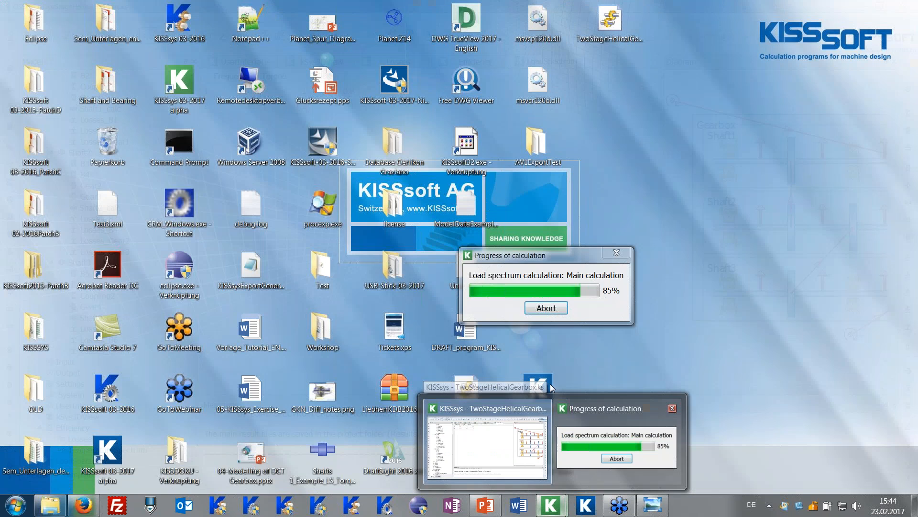
{"action": "left_click", "coordinate": [547, 371]}
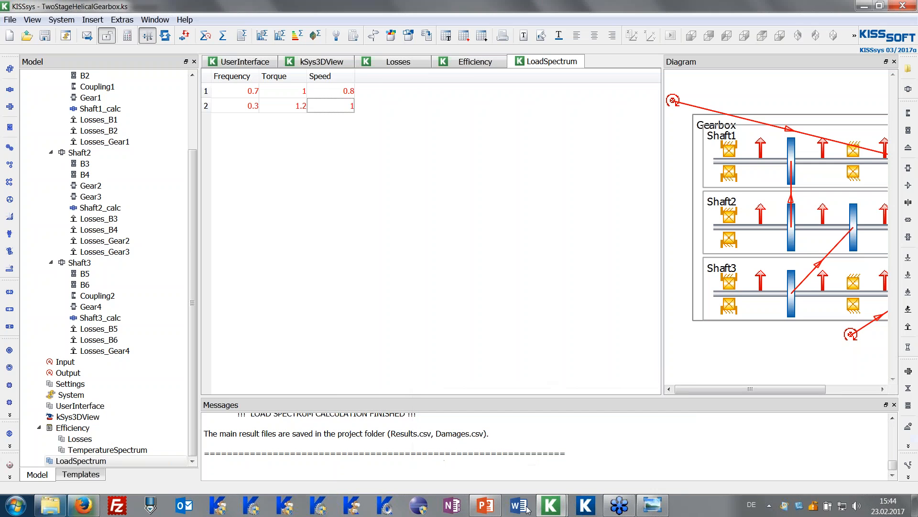
Step: Open EfficiencyTemplate.csv from the TwoStageHelicalGearbox_2017-2-23_14-46 folder in Excel and widen columns A to D to show the full headers
{"action": "left_click", "coordinate": [50, 505]}
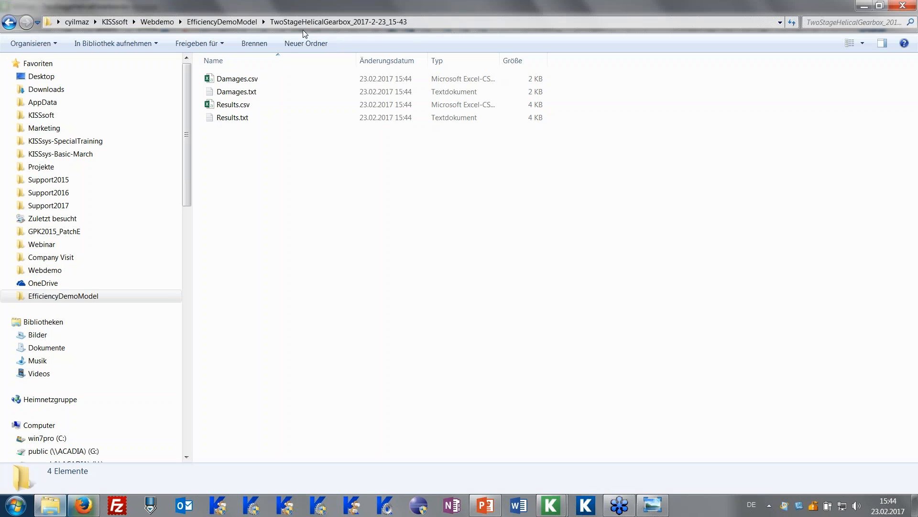
{"action": "left_click", "coordinate": [244, 21]}
{"action": "double_click", "coordinate": [259, 90]}
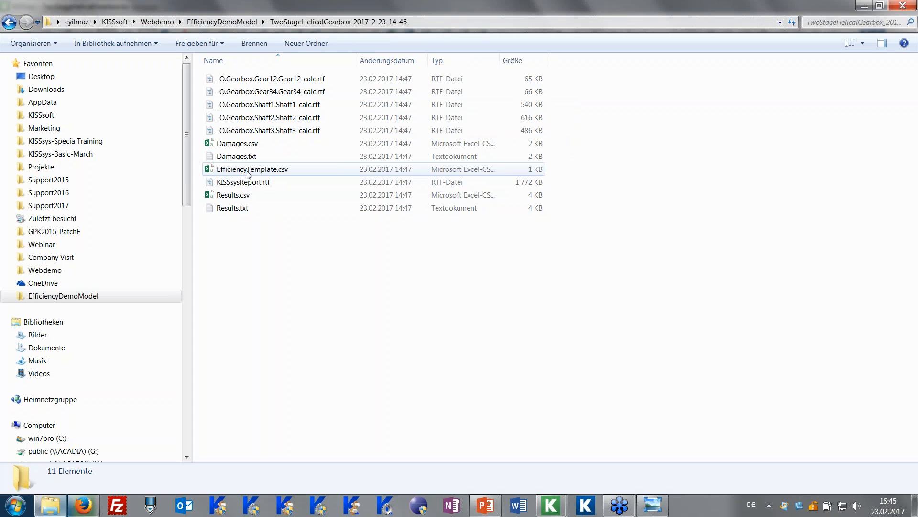
{"action": "double_click", "coordinate": [262, 171]}
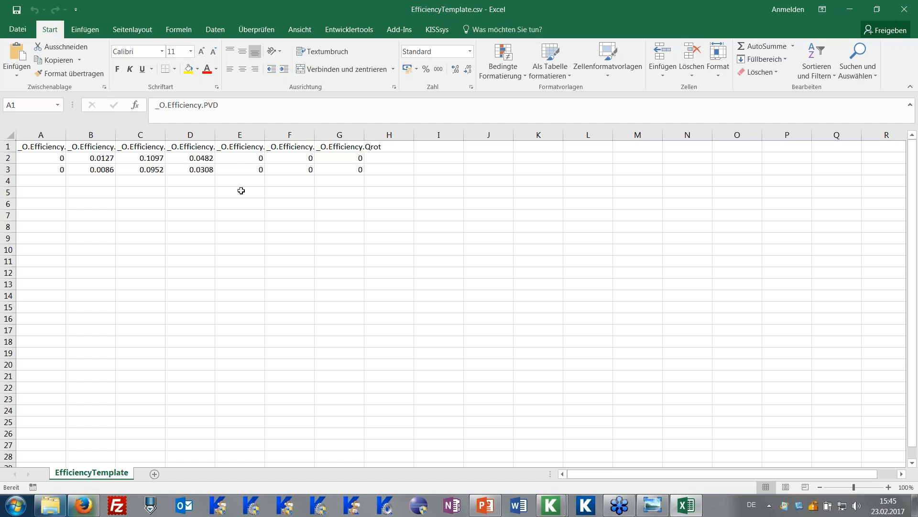
{"action": "left_click_drag", "start_coordinate": [66, 134], "coordinate": [349, 135]}
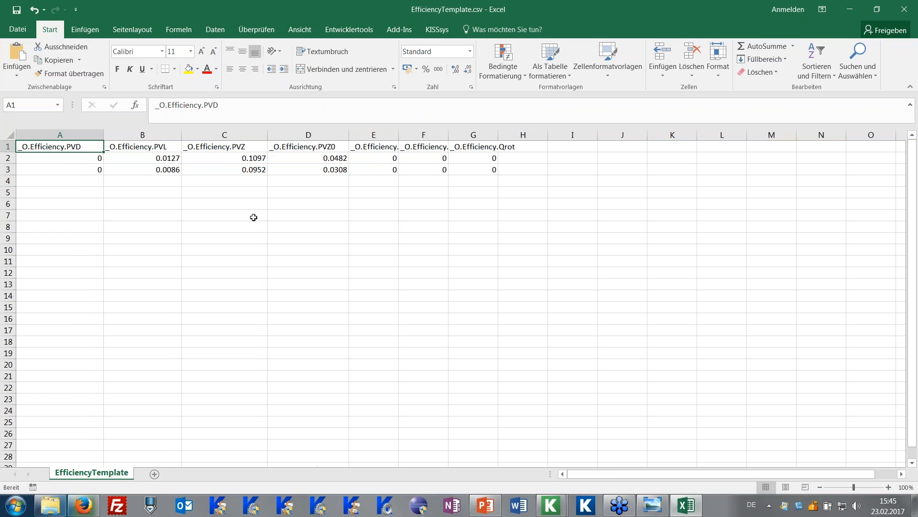
Step: Examine the bearing loss (PVL), gear meshing loss (PVZ) and churning loss (PVZ0) values for both load spectrum bins
{"action": "left_click", "coordinate": [173, 159]}
{"action": "left_click", "coordinate": [174, 168]}
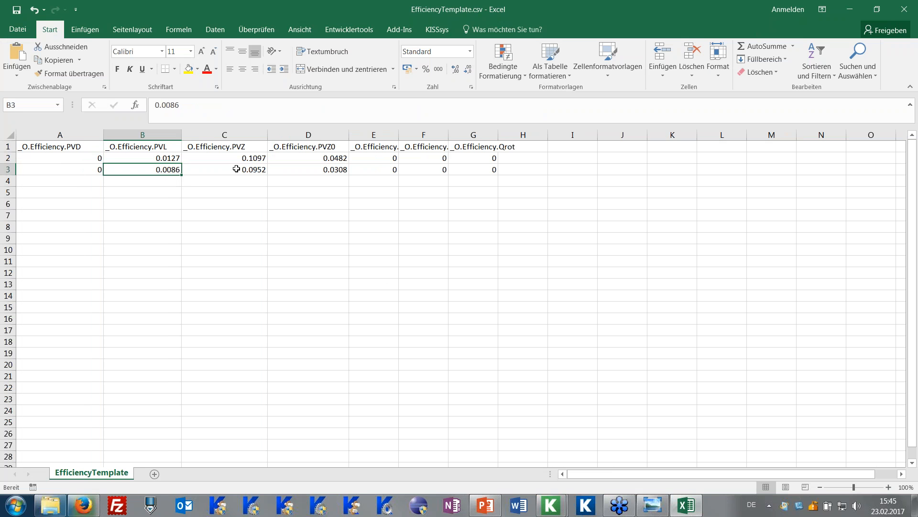
{"action": "left_click", "coordinate": [243, 161]}
{"action": "left_click", "coordinate": [298, 194]}
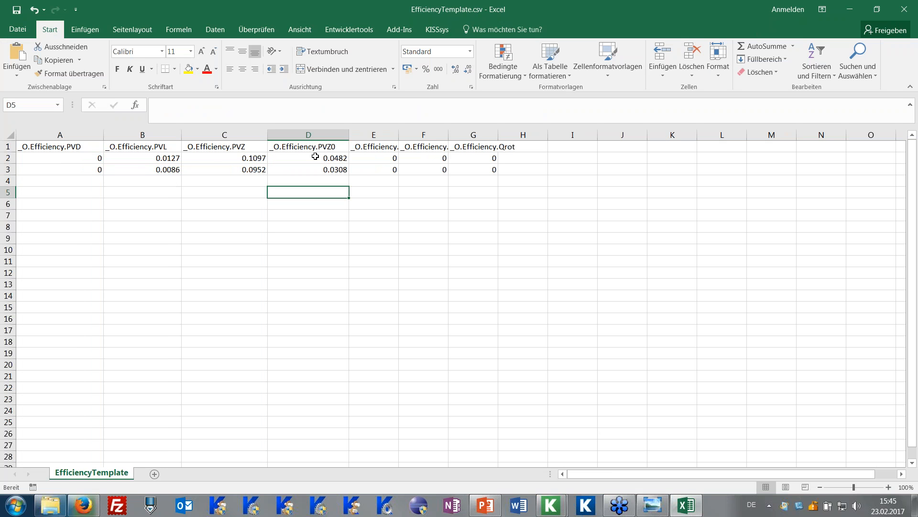
{"action": "left_click", "coordinate": [154, 161]}
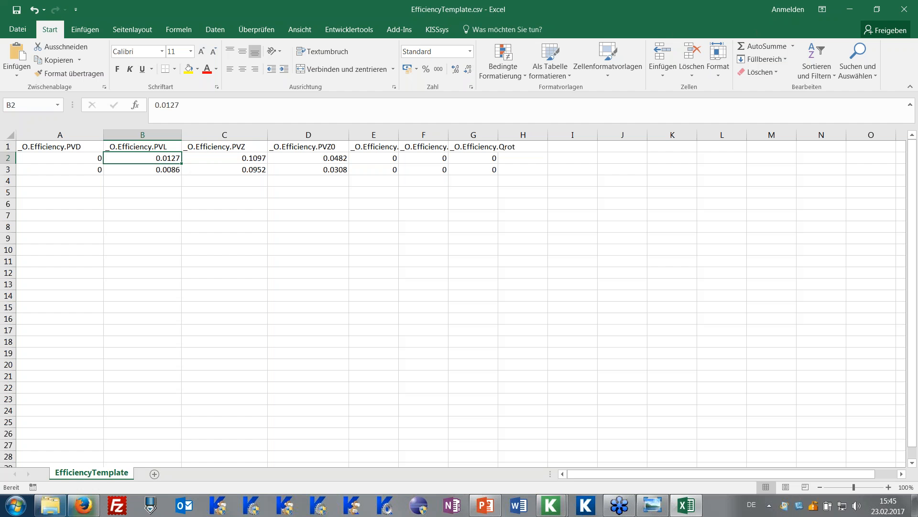
{"action": "left_click", "coordinate": [172, 169]}
{"action": "left_click", "coordinate": [178, 160]}
{"action": "left_click", "coordinate": [261, 161]}
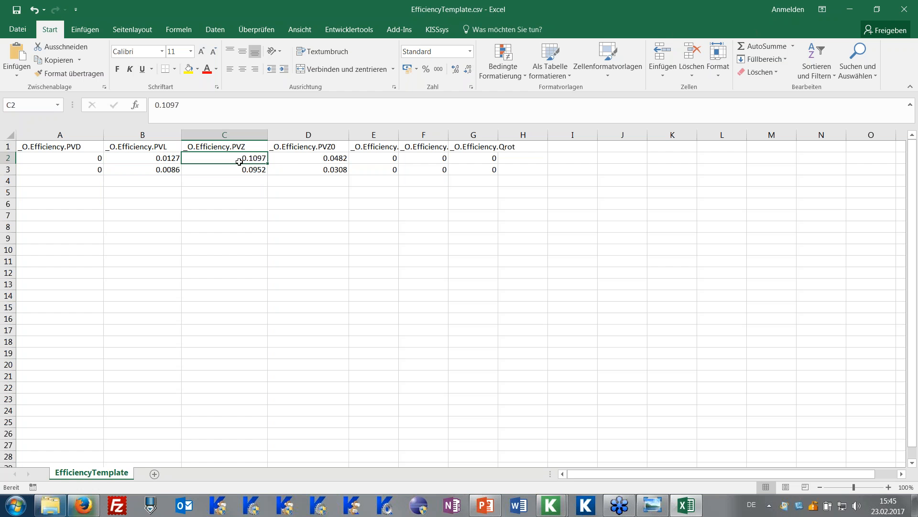
{"action": "left_click", "coordinate": [246, 170]}
{"action": "left_click", "coordinate": [316, 158]}
{"action": "left_click", "coordinate": [333, 170]}
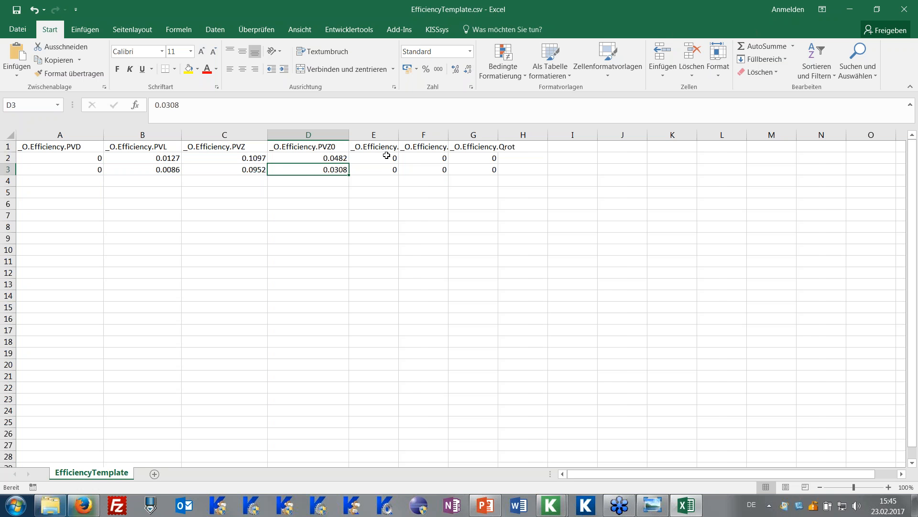
Step: Widen columns E to G to read the heat dissipation headers and close EfficiencyTemplate.csv without saving
{"action": "left_click_drag", "start_coordinate": [397, 139], "coordinate": [573, 139]}
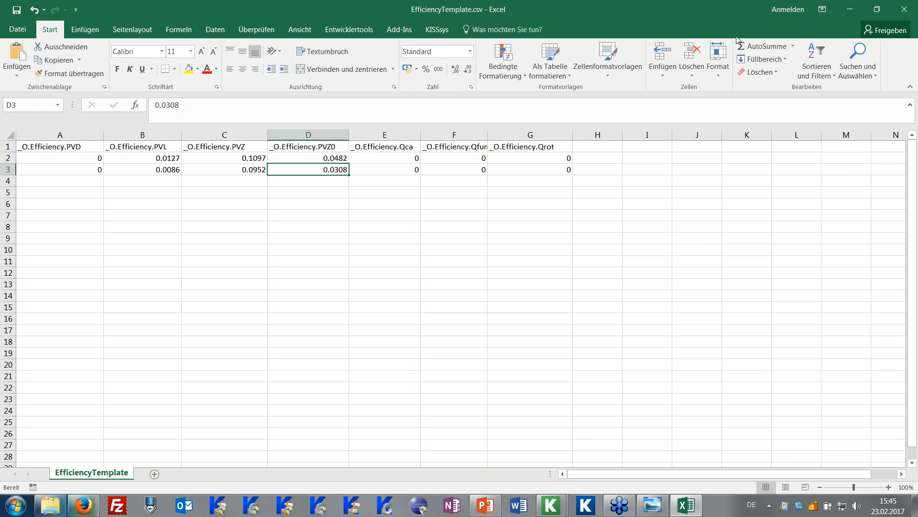
{"action": "left_click", "coordinate": [901, 8]}
{"action": "left_click", "coordinate": [458, 268]}
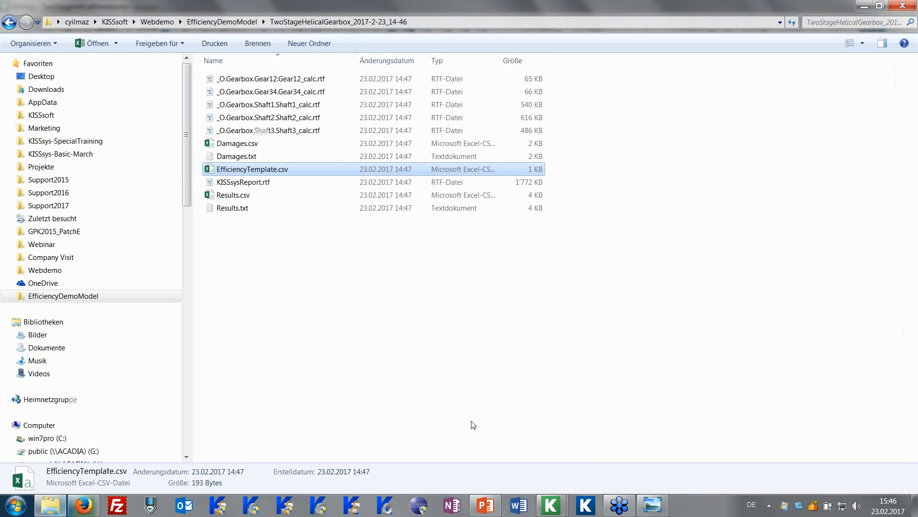
Step: Return to the Efficiency table in KISSsys and view the oil cooler power settings without changing them
{"action": "mouse_move", "coordinate": [556, 503]}
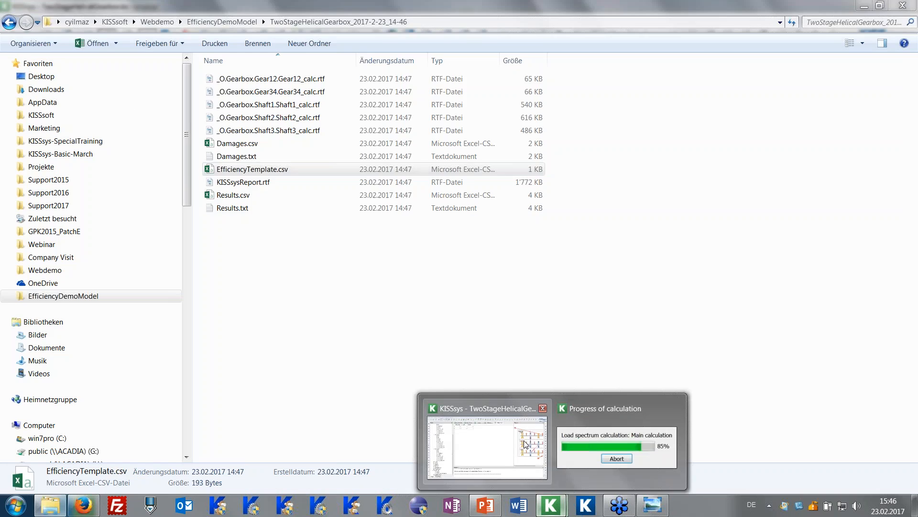
{"action": "left_click", "coordinate": [487, 450]}
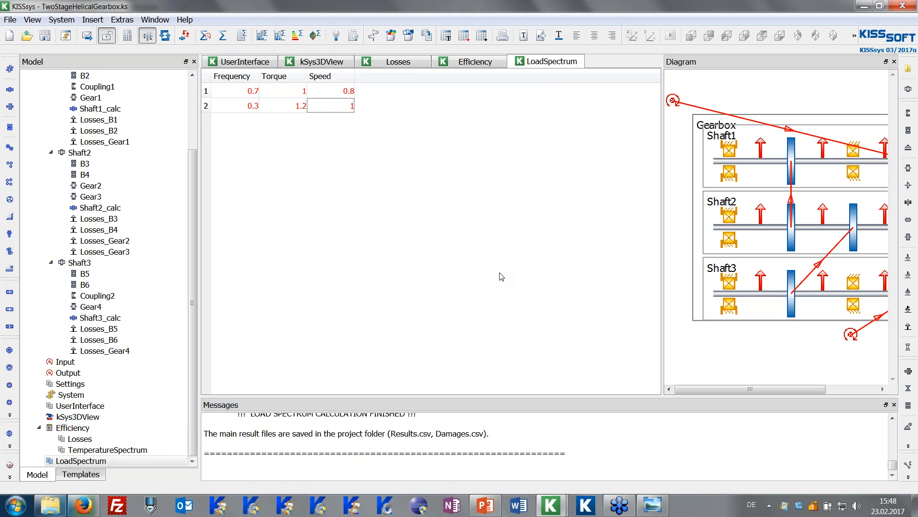
{"action": "left_click", "coordinate": [484, 61]}
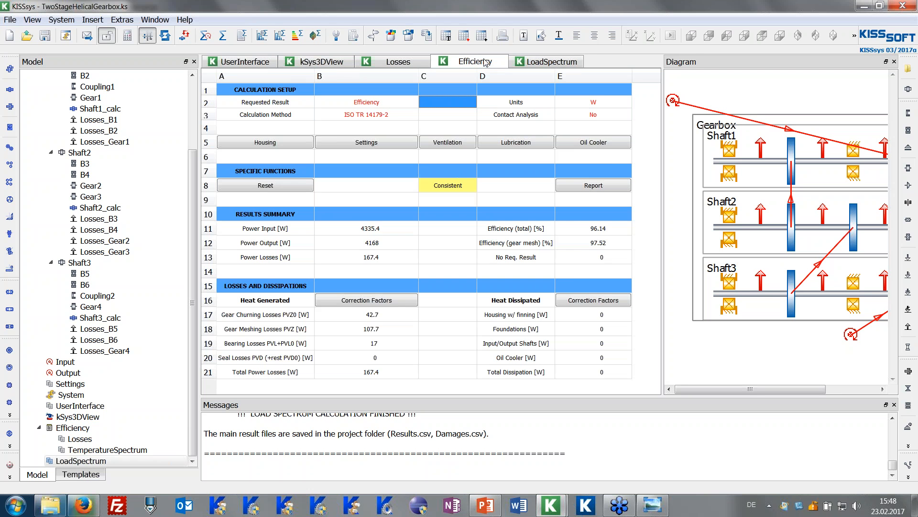
{"action": "left_click", "coordinate": [601, 142]}
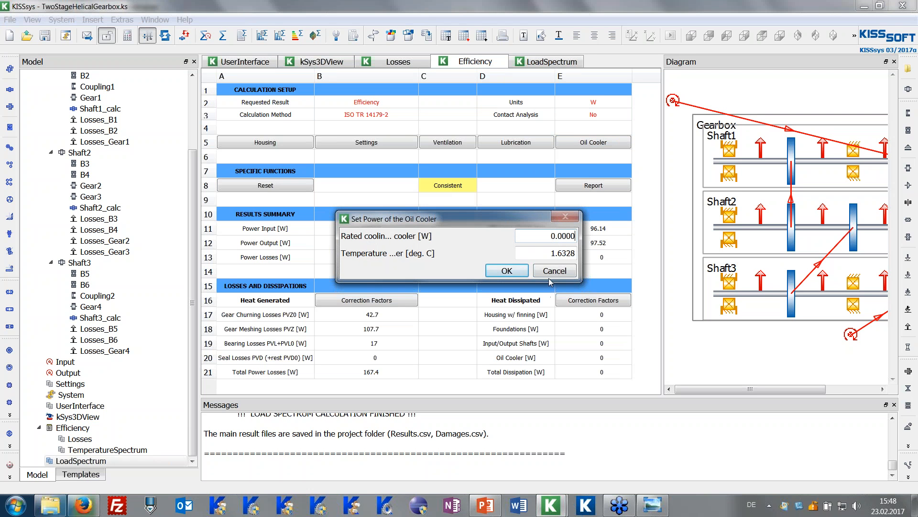
{"action": "left_click", "coordinate": [553, 271]}
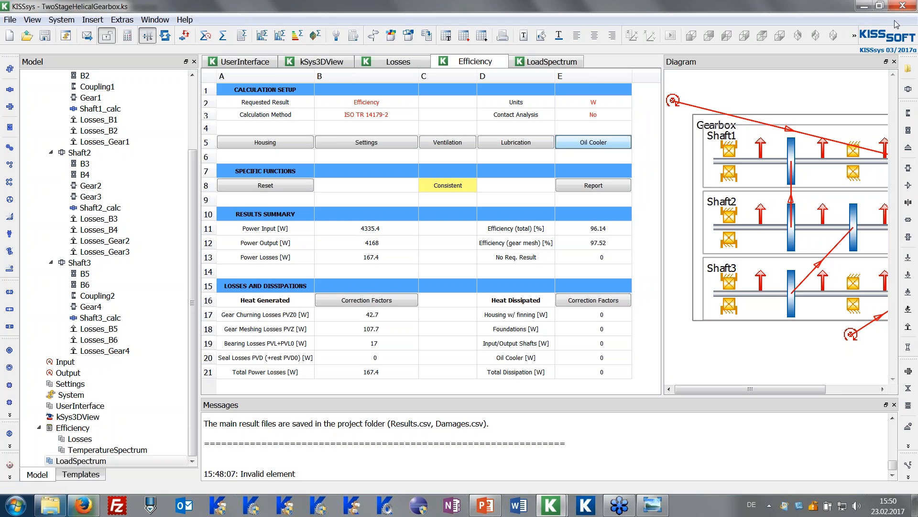
{"action": "left_click", "coordinate": [911, 22]}
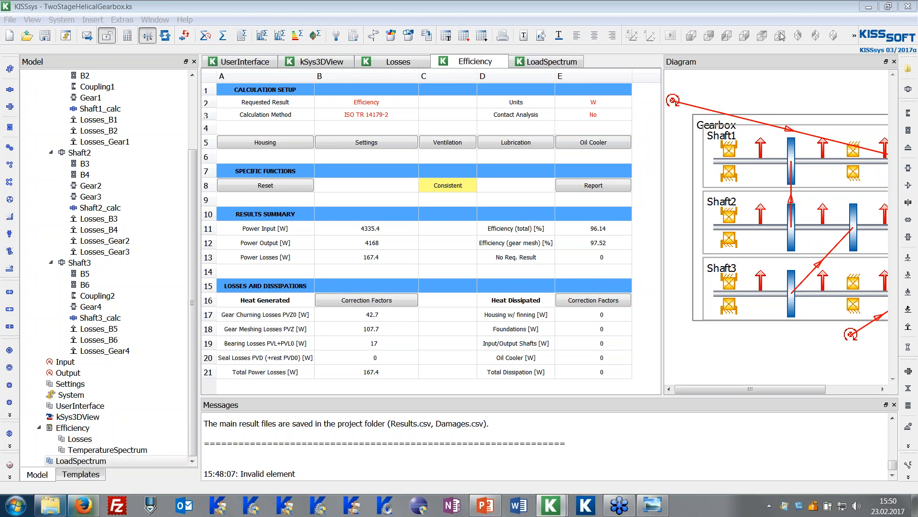